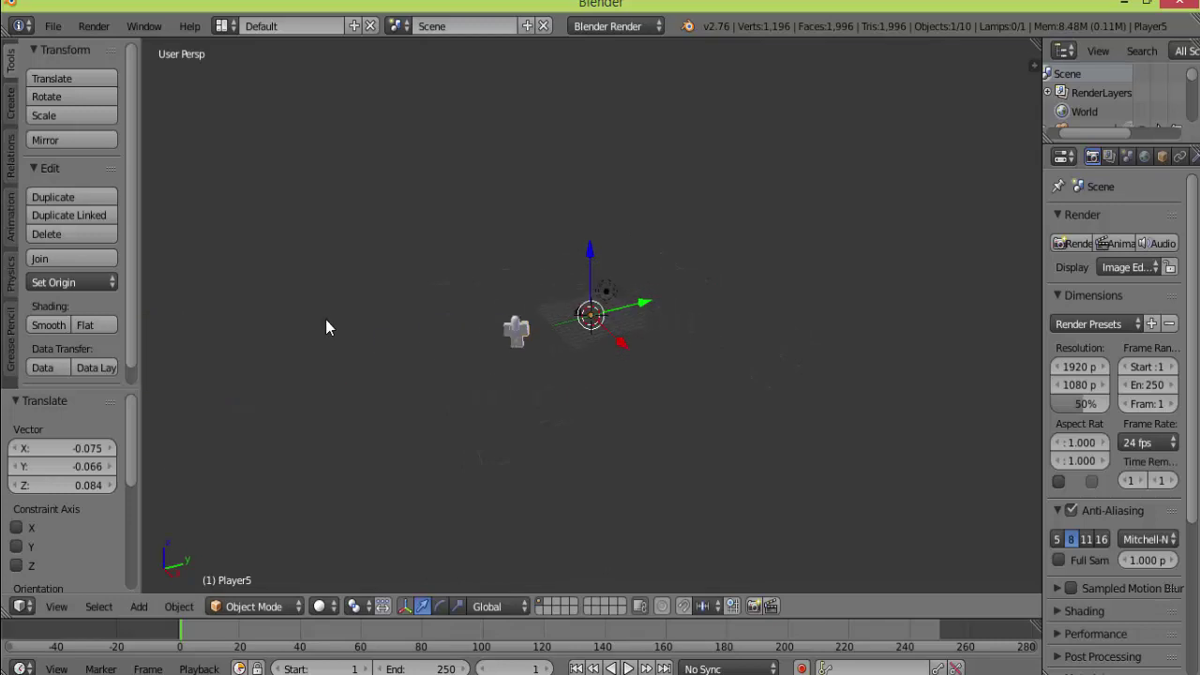
# - Box-select all the character's parts and move them about 16.9 units along the Y axis onto the grid
pyautogui.scroll(7, 326, 318)
pyautogui.scroll(-1, 325, 319)
pyautogui.moveTo(644, 304)
pyautogui.mouseDown()
pyautogui.moveTo(668, 284)
pyautogui.moveTo(641, 302)
pyautogui.mouseUp()
pyautogui.press('b')
pyautogui.moveTo(179, 263); pyautogui.dragTo(365, 456)
pyautogui.moveTo(646, 304); pyautogui.dragTo(819, 242)
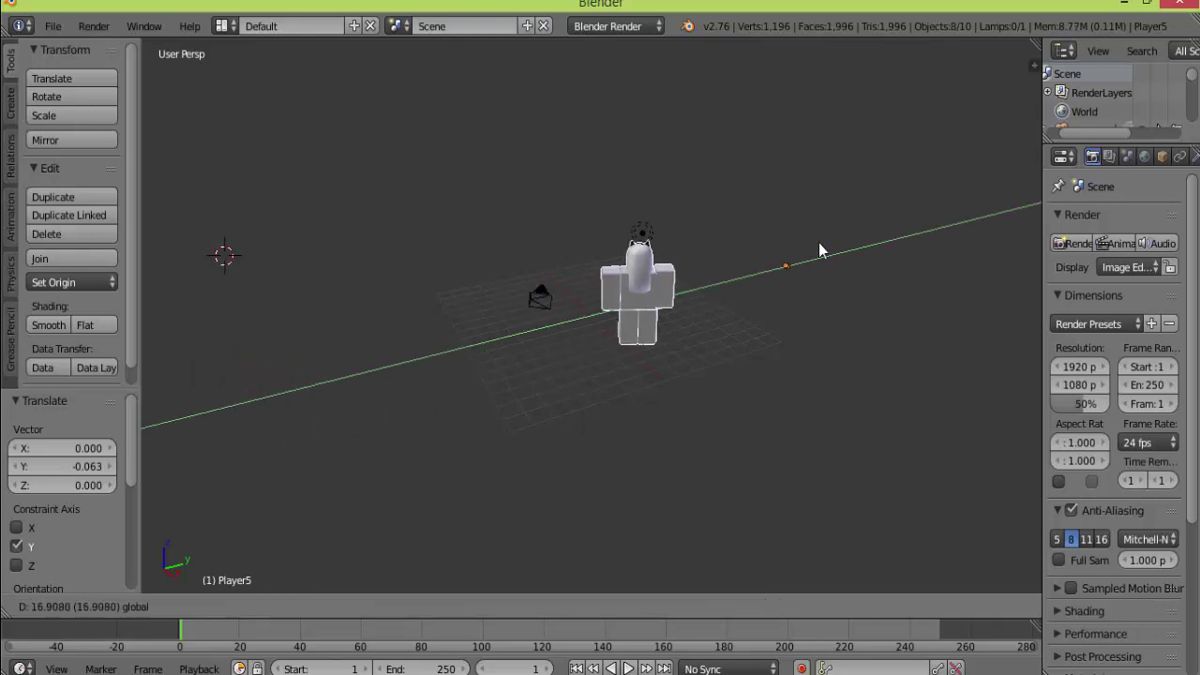
# - Shift the character about -3.23 units along X and -1.36 units along Y to centre it on the grid
pyautogui.moveTo(702, 302); pyautogui.dragTo(1011, 278, button='middle')
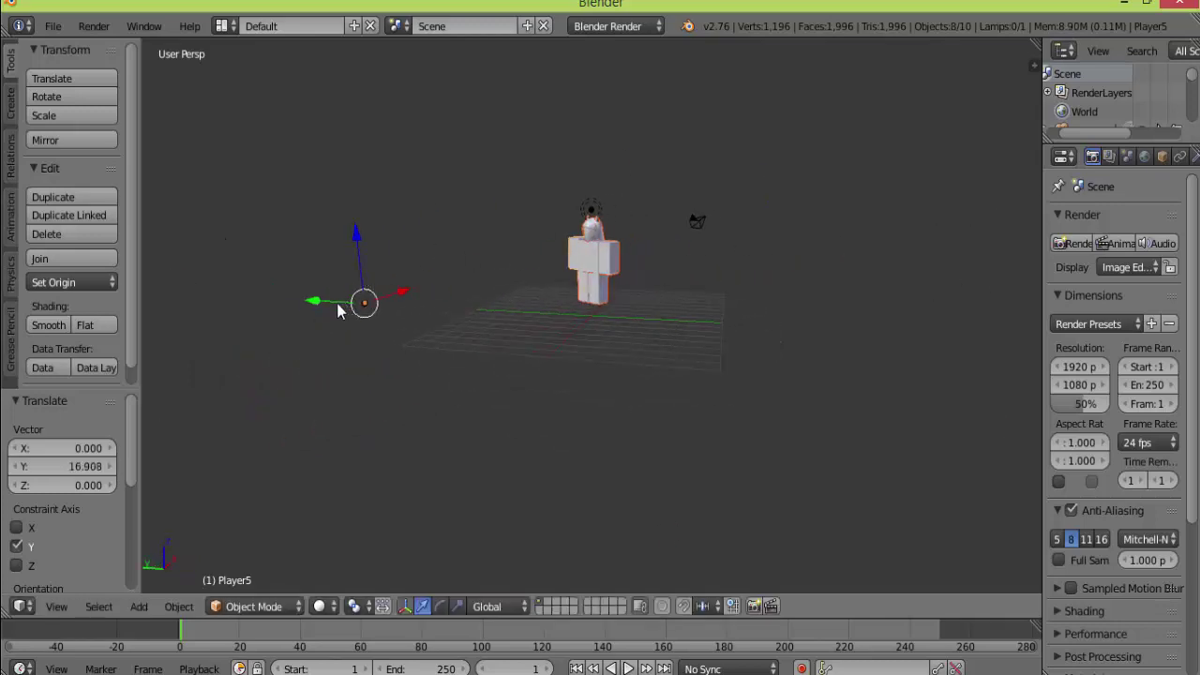
pyautogui.moveTo(401, 292); pyautogui.dragTo(361, 309)
pyautogui.moveTo(517, 238); pyautogui.dragTo(635, 246, button='middle')
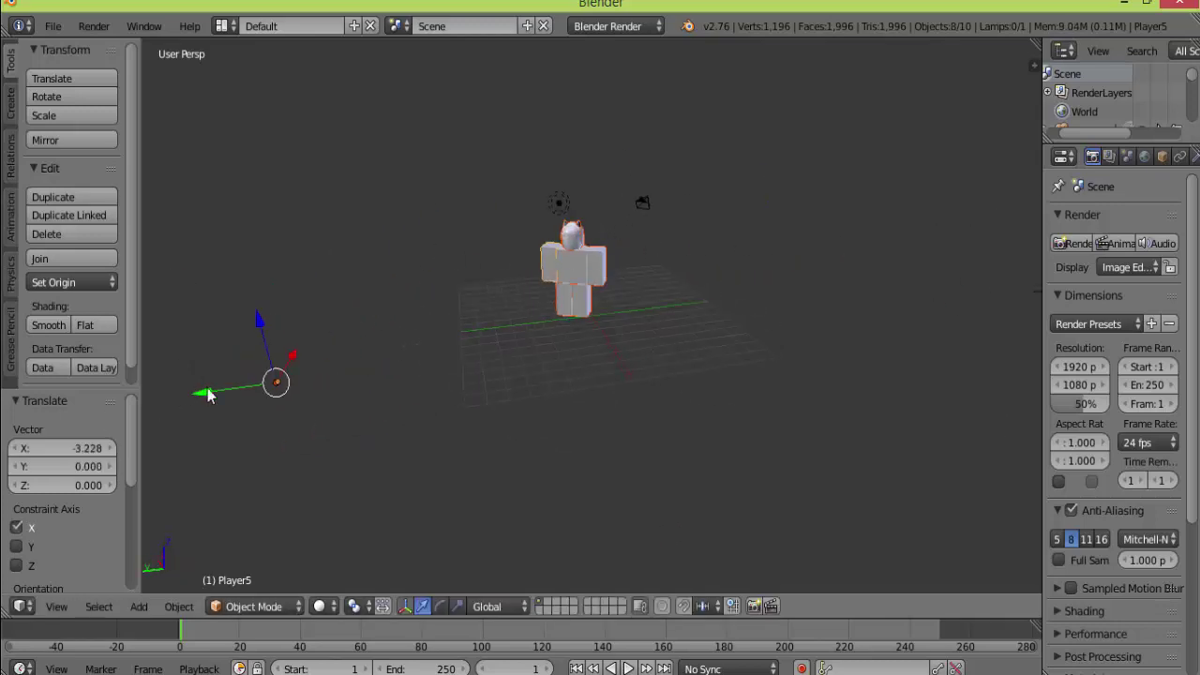
pyautogui.moveTo(208, 394); pyautogui.dragTo(241, 391)
# - Select only the lamp beside the character's head and delete it
pyautogui.scroll(5, 534, 246)
pyautogui.scroll(-2, 534, 247)
pyautogui.moveTo(535, 246); pyautogui.dragTo(705, 225, button='middle')
pyautogui.press('b')
pyautogui.moveTo(495, 68); pyautogui.dragTo(677, 316)
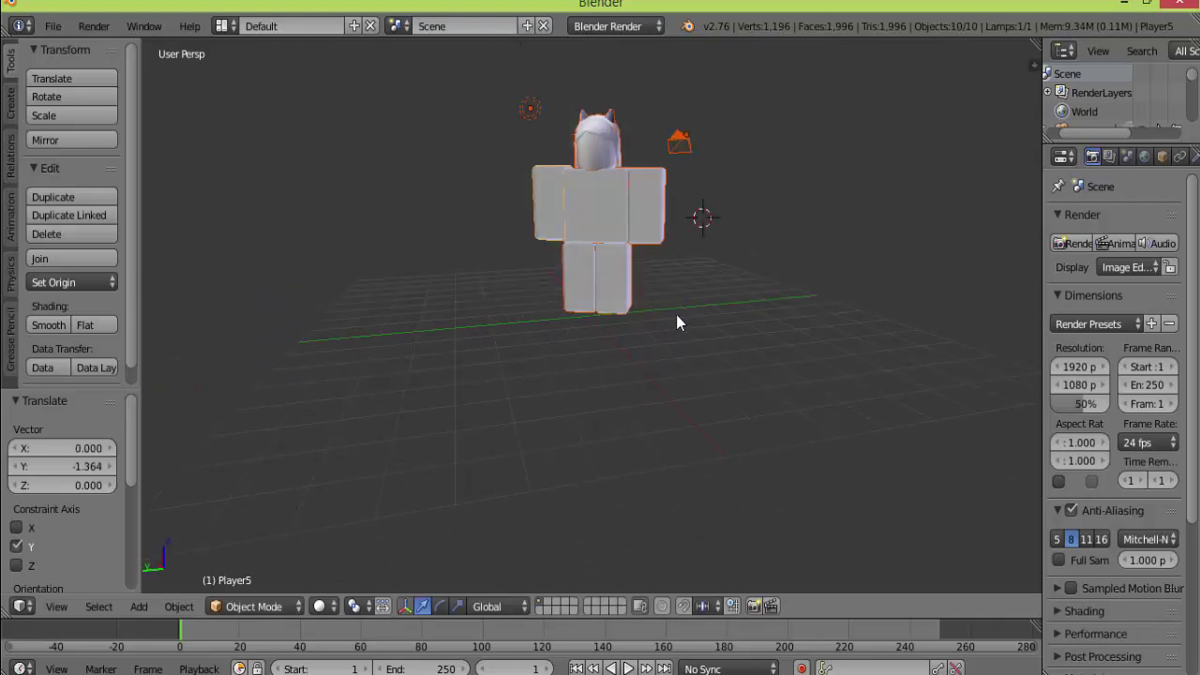
pyautogui.rightClick(530, 111)
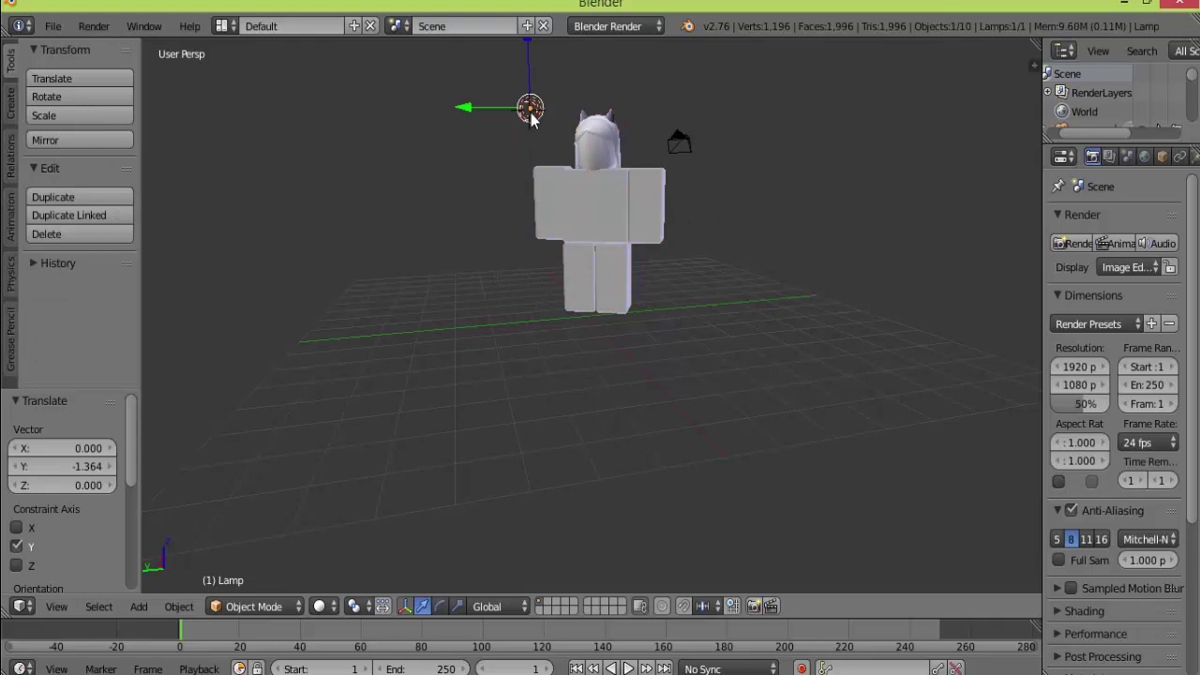
pyautogui.press('x')
pyautogui.click(517, 118)
# - Move the camera away from the character, about -5.4 units along Y and -3.09 units along X
pyautogui.moveTo(511, 103); pyautogui.dragTo(680, 322)
pyautogui.click(719, 221)
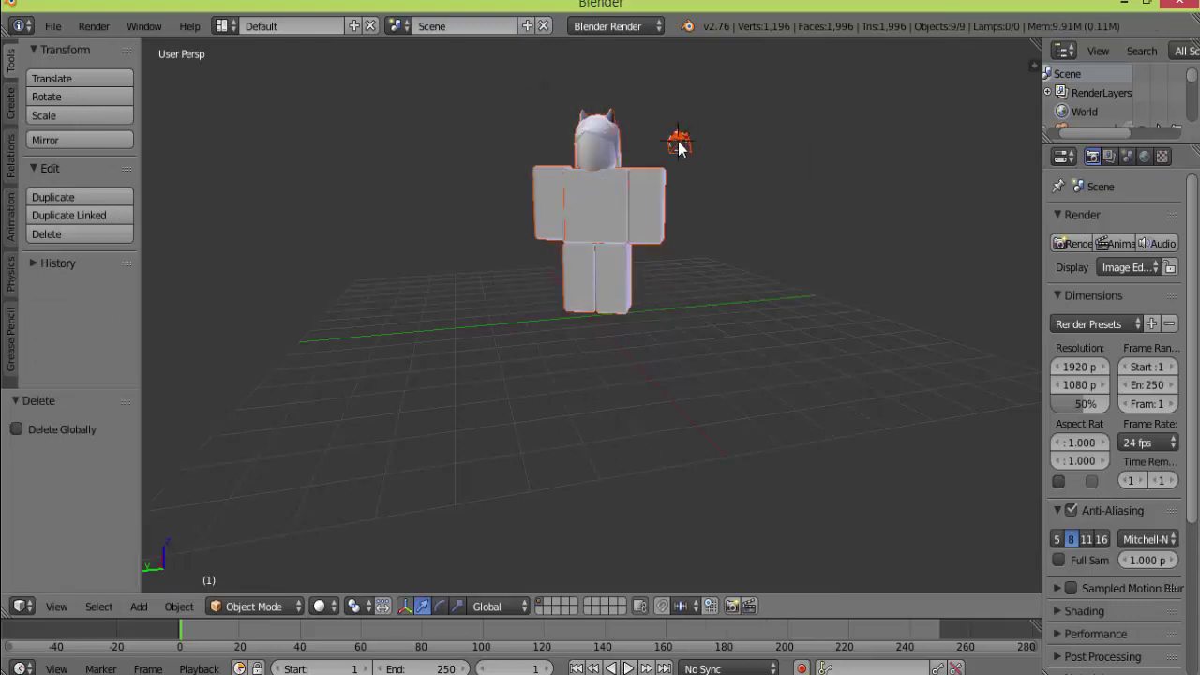
pyautogui.rightClick(679, 147)
pyautogui.press('g')
pyautogui.press('y')
pyautogui.click(760, 143)
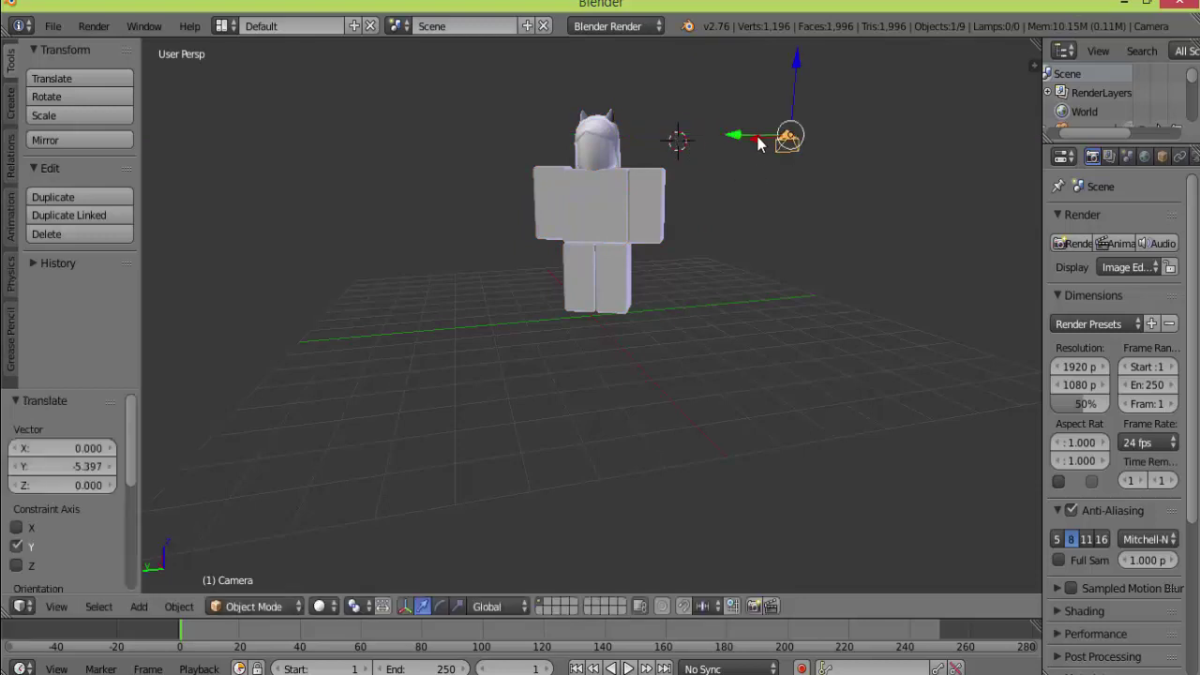
pyautogui.moveTo(757, 138); pyautogui.dragTo(803, 138)
# - Look through the camera to check how the character is framed, and return to the perspective view
pyautogui.moveTo(788, 171); pyautogui.dragTo(768, 178, button='middle')
pyautogui.click(752, 183)
pyautogui.press('g')
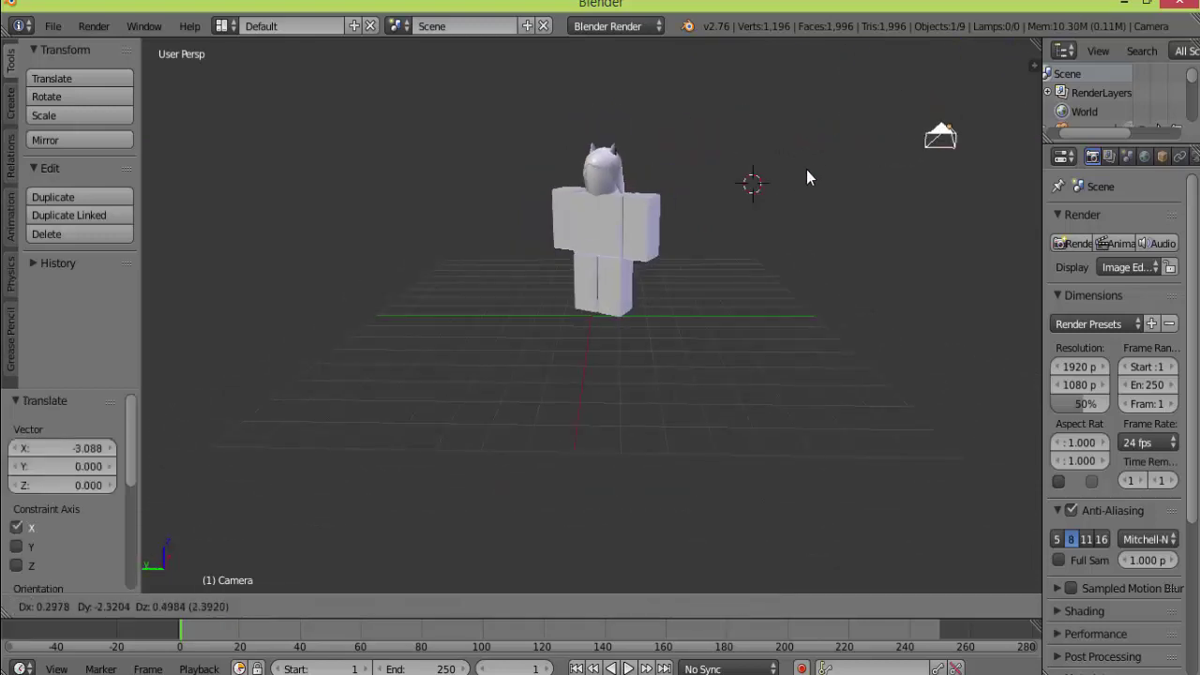
pyautogui.click(764, 185)
pyautogui.press('KP_0')
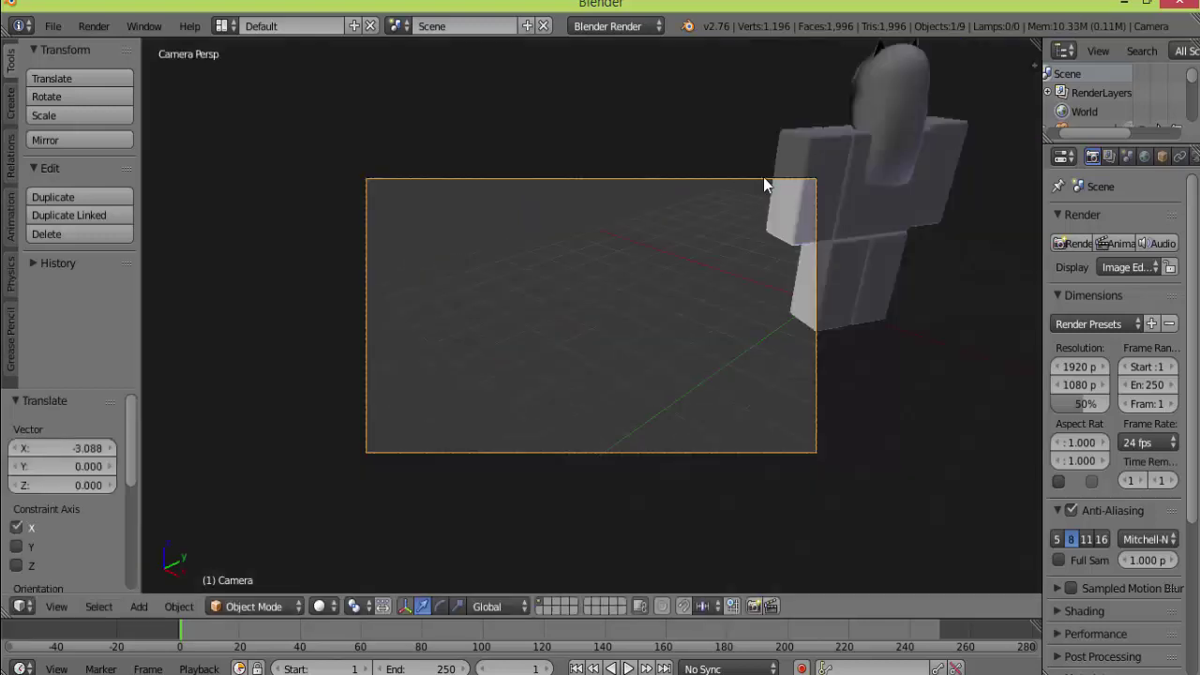
pyautogui.press('KP_0')
pyautogui.moveTo(745, 183); pyautogui.dragTo(786, 170, button='middle')
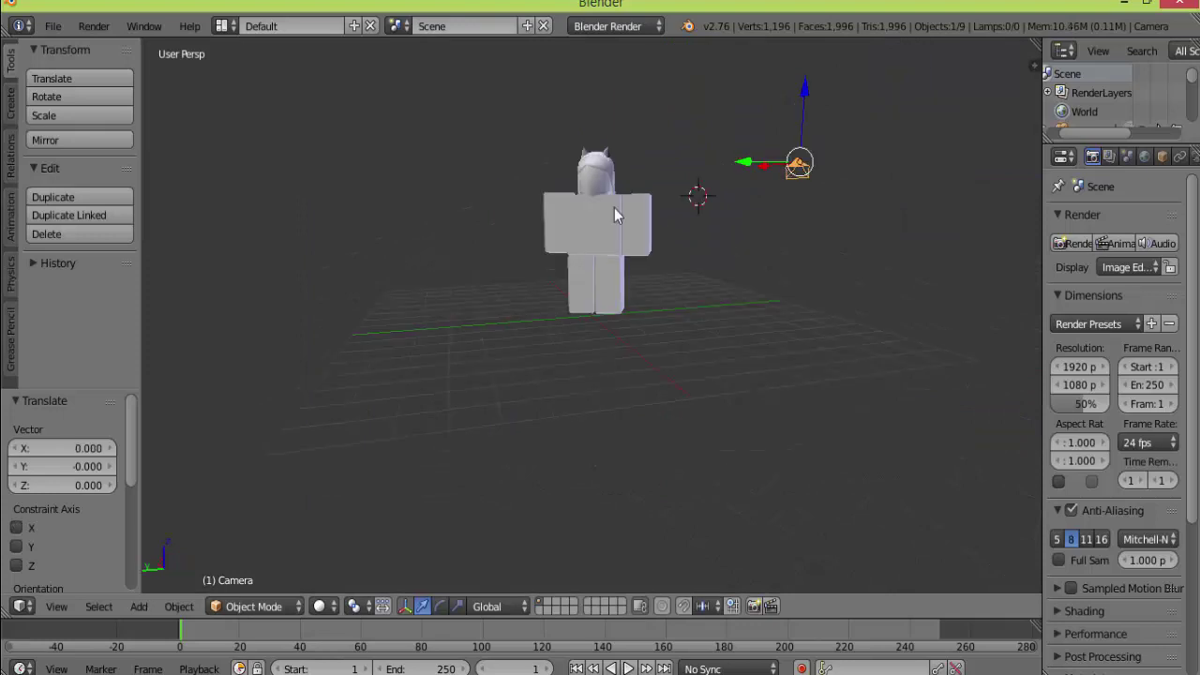
# - Select the whole character, enable Textured Solid and disable Backface Culling in the viewport shading settings
pyautogui.press('b')
pyautogui.moveTo(517, 136); pyautogui.dragTo(661, 335)
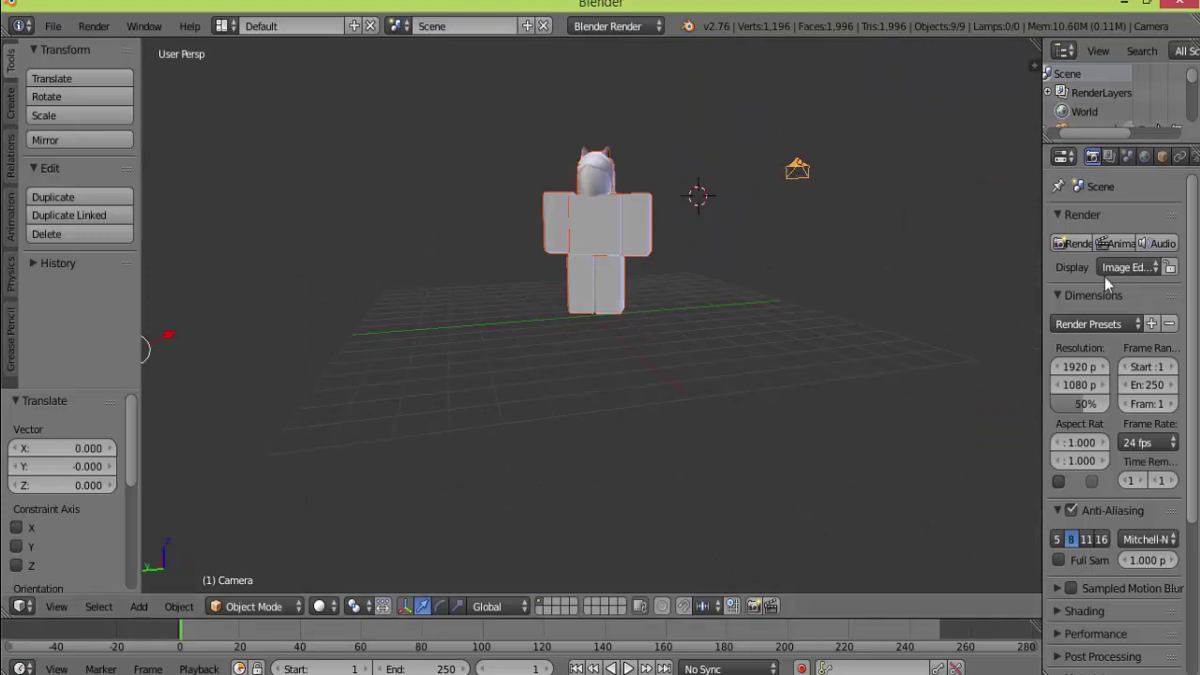
pyautogui.press('n')
pyautogui.scroll(-10, 1008, 352)
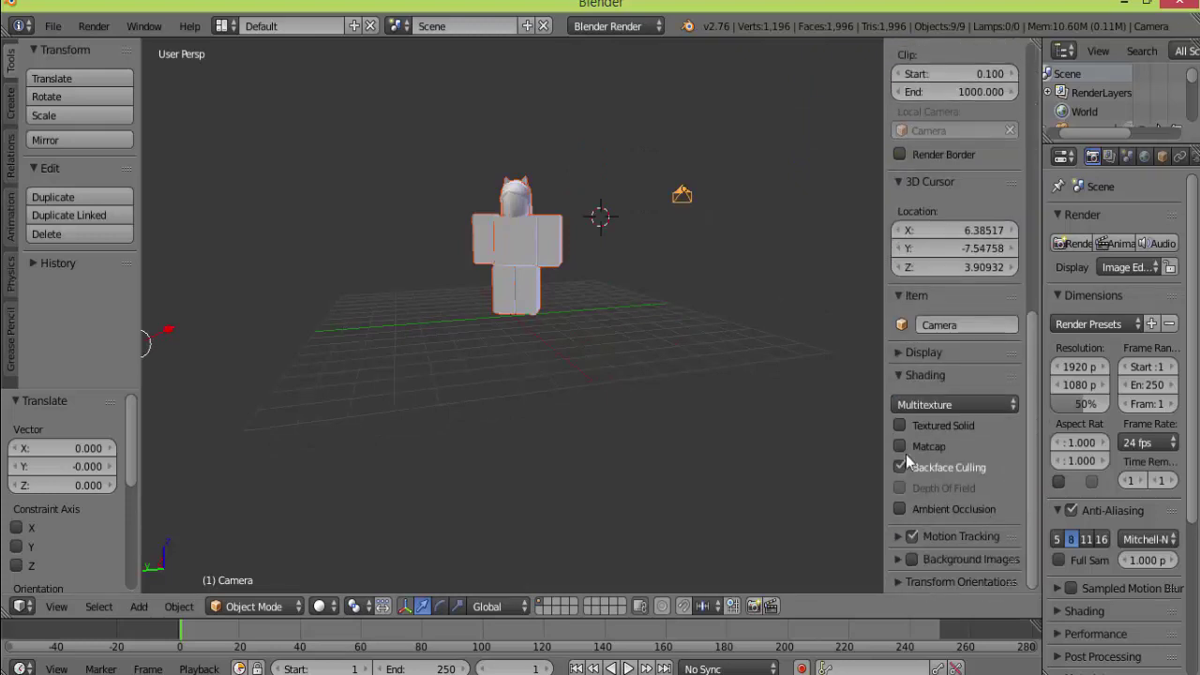
pyautogui.click(902, 465)
pyautogui.click(902, 448)
pyautogui.click(912, 469)
pyautogui.click(888, 439)
pyautogui.click(902, 447)
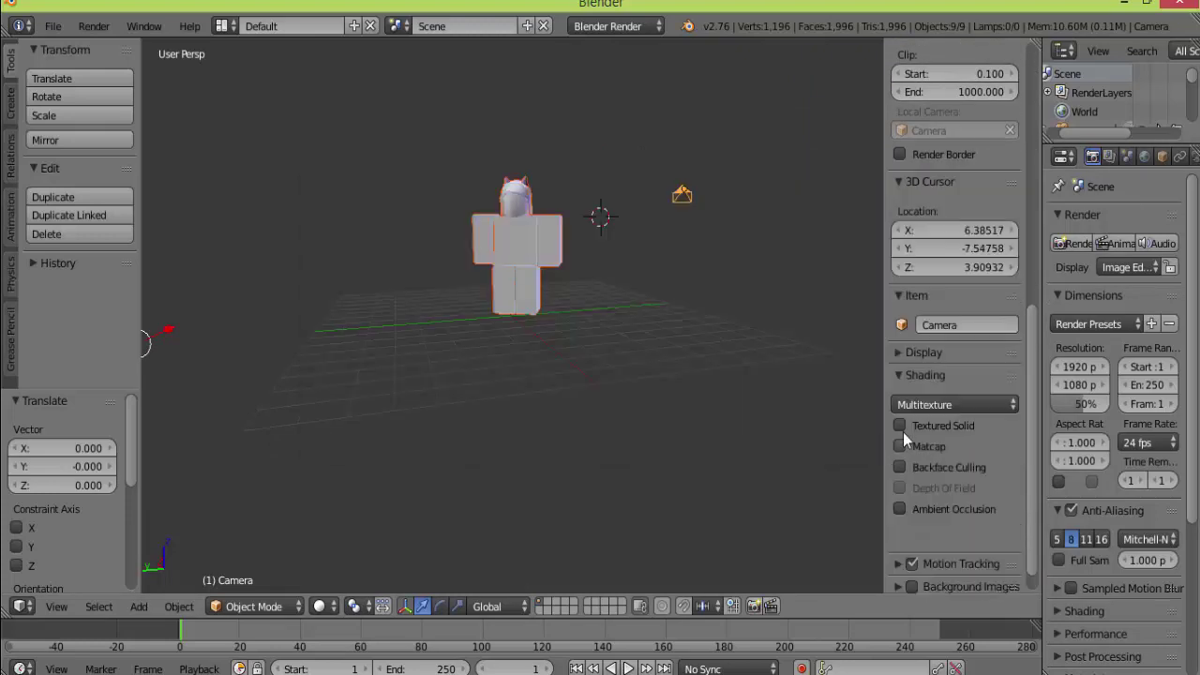
pyautogui.click(901, 428)
# - Select the Player5 arm and try smooth shading on it, finishing with flat shading
pyautogui.moveTo(756, 273); pyautogui.dragTo(774, 268, button='middle')
pyautogui.click(774, 266)
pyautogui.scroll(1, 532, 229)
pyautogui.click(472, 199)
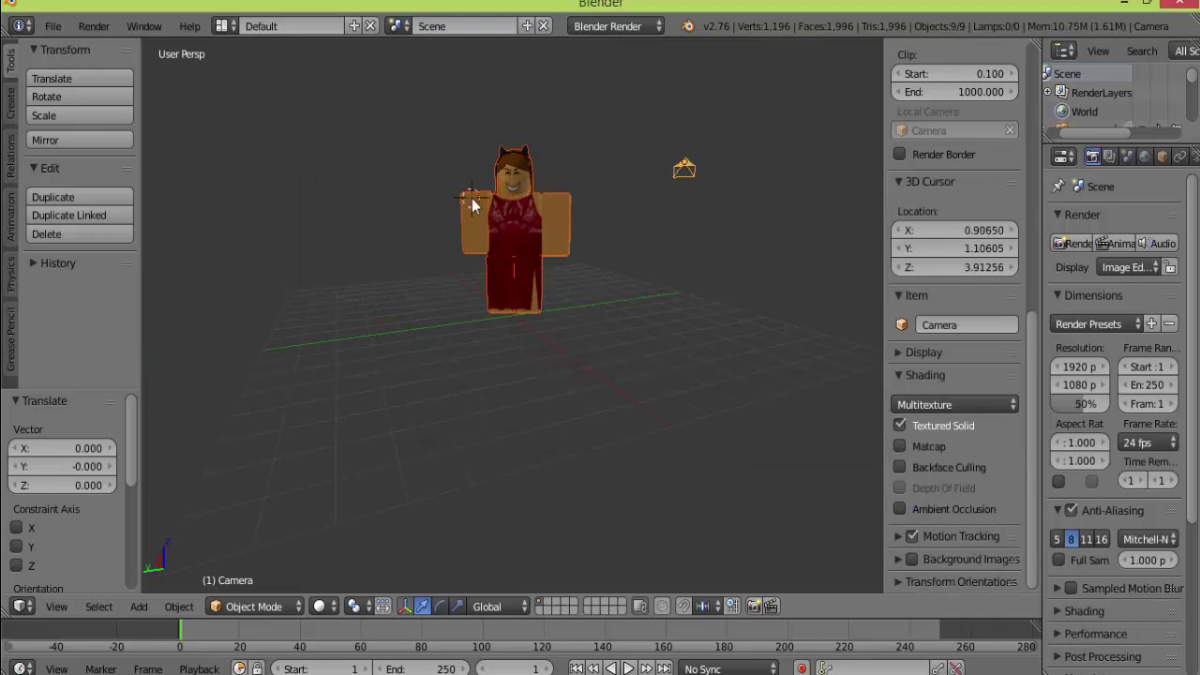
pyautogui.rightClick(472, 206)
pyautogui.click(58, 319)
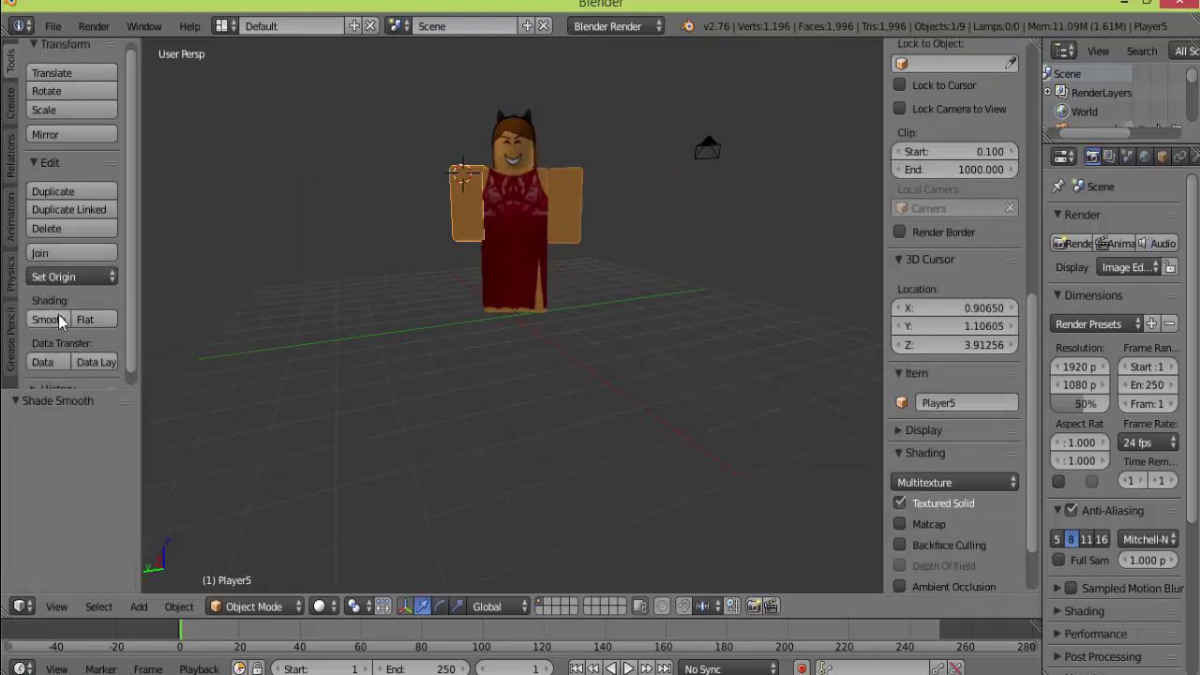
pyautogui.click(88, 321)
# - Select the opposite arm, Player6, and enable Backface Culling and Ambient Occlusion in the viewport shading
pyautogui.click(546, 201)
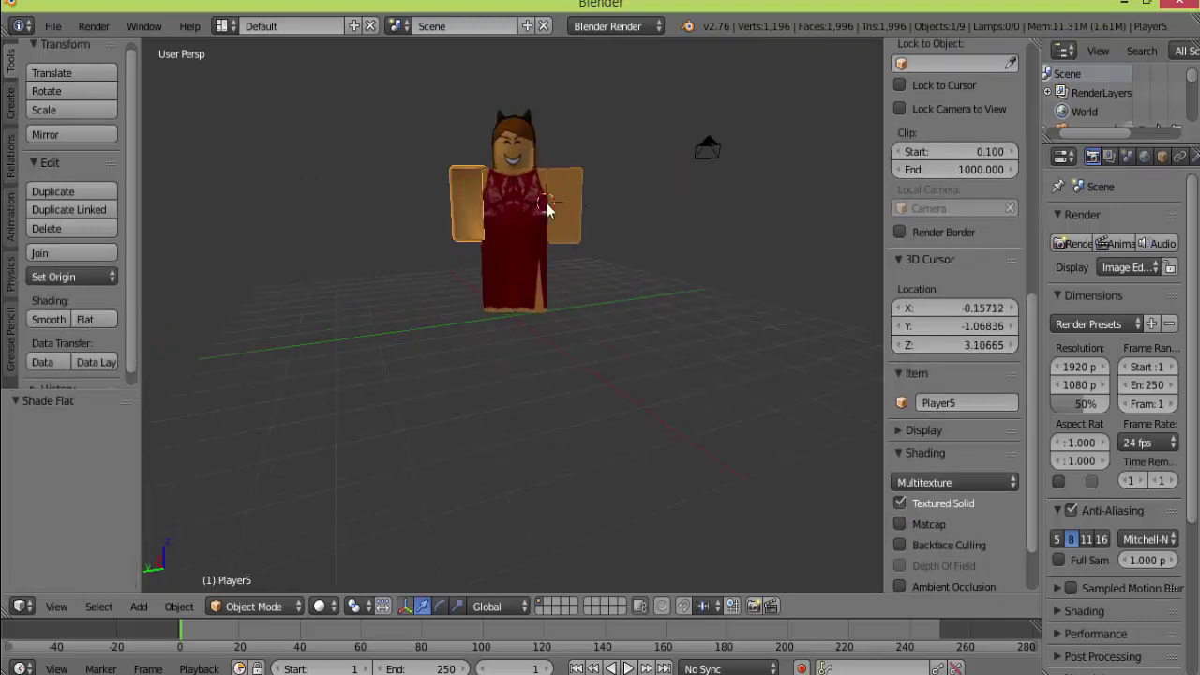
pyautogui.click(566, 197)
pyautogui.rightClick(566, 197)
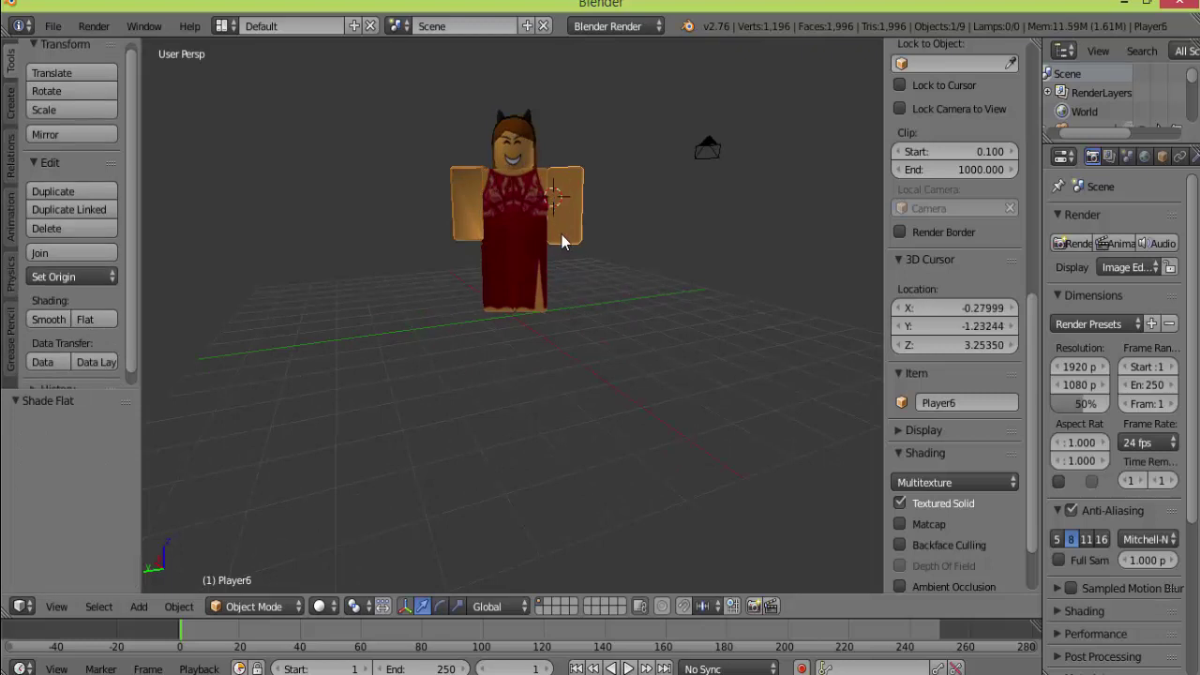
pyautogui.click(925, 453)
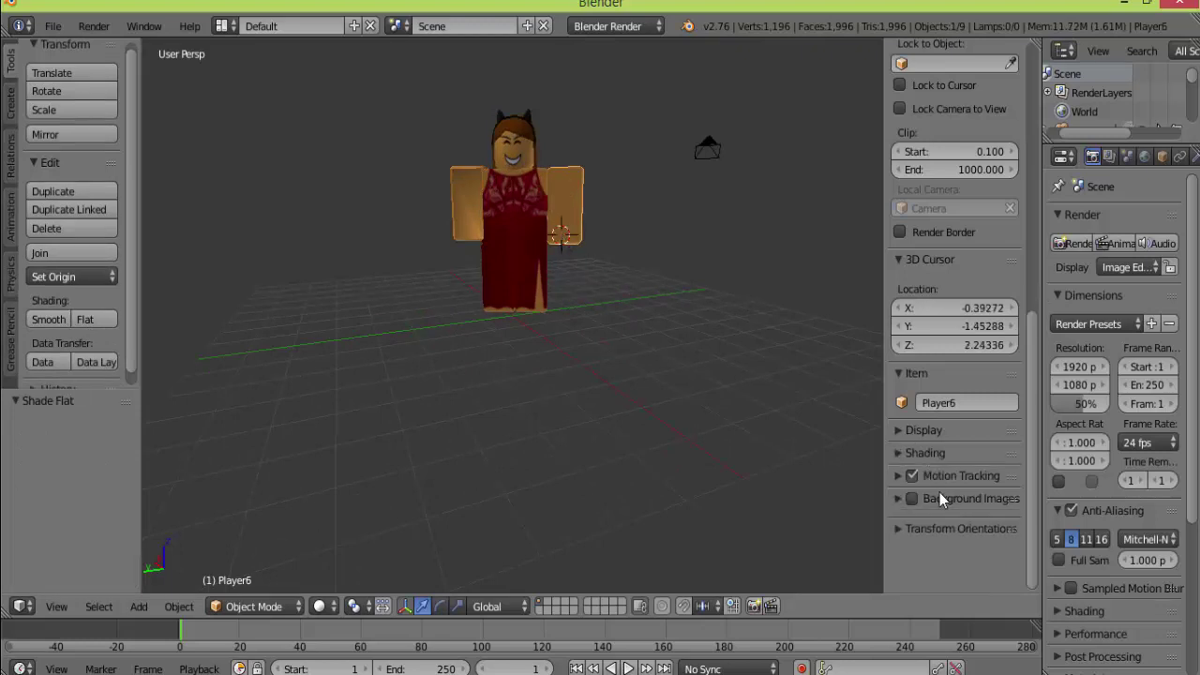
pyautogui.click(1012, 454)
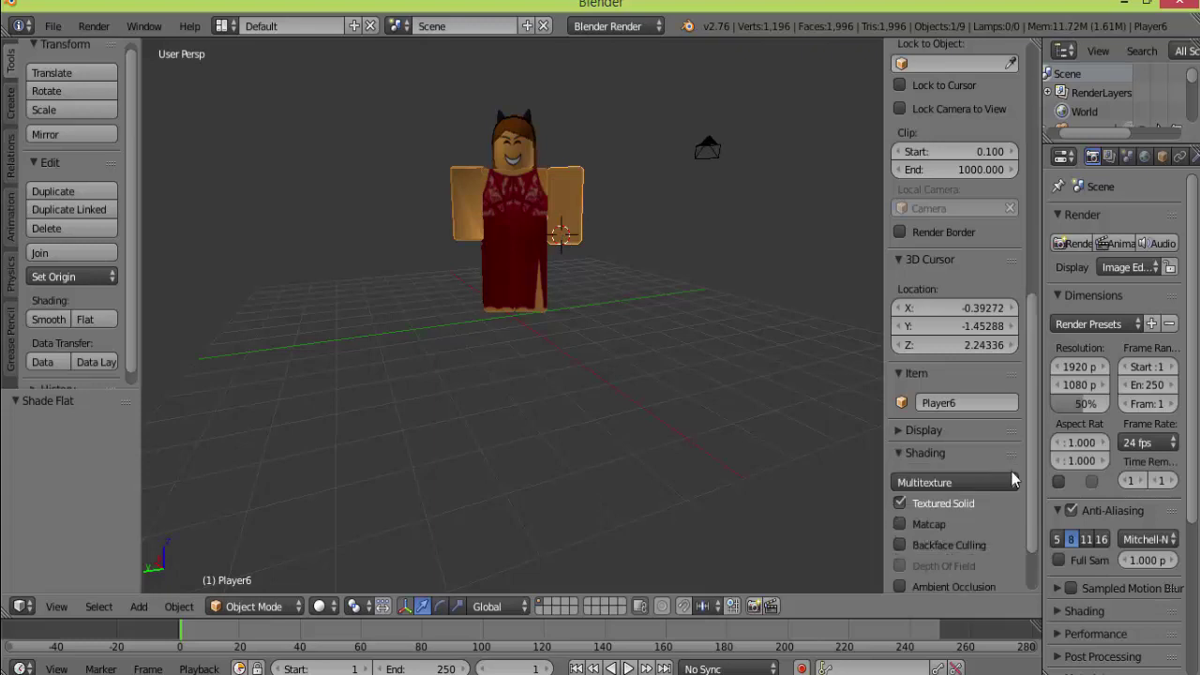
pyautogui.scroll(-2, 1025, 505)
pyautogui.click(905, 490)
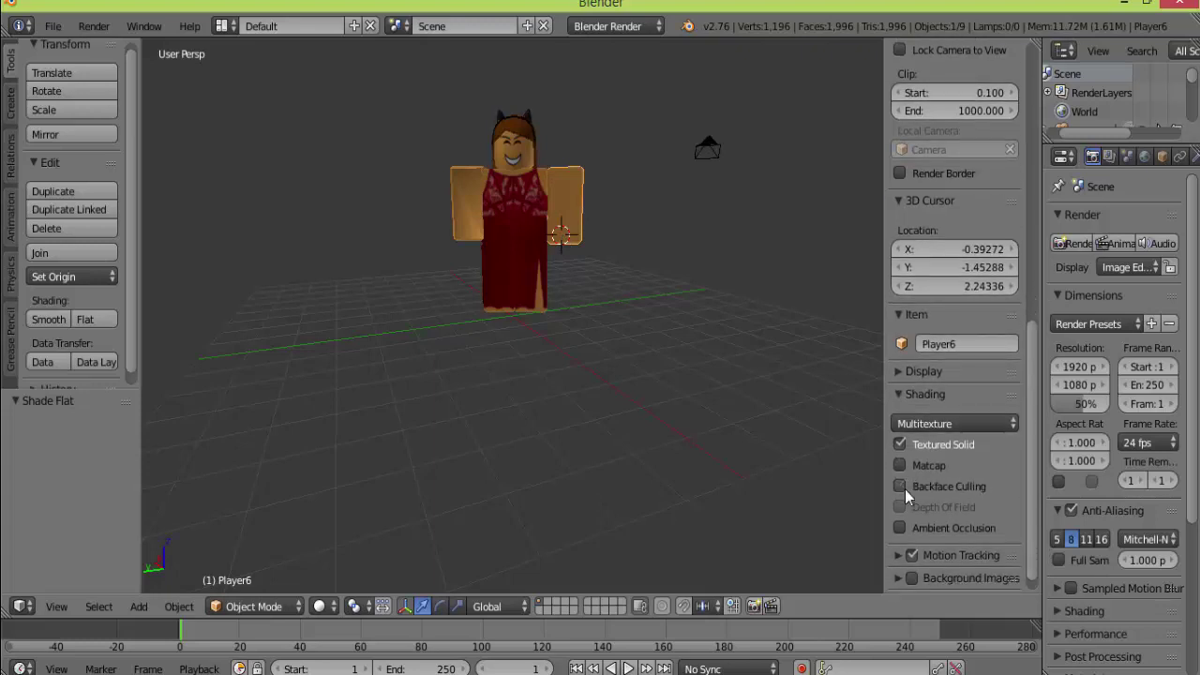
pyautogui.click(905, 489)
pyautogui.click(895, 527)
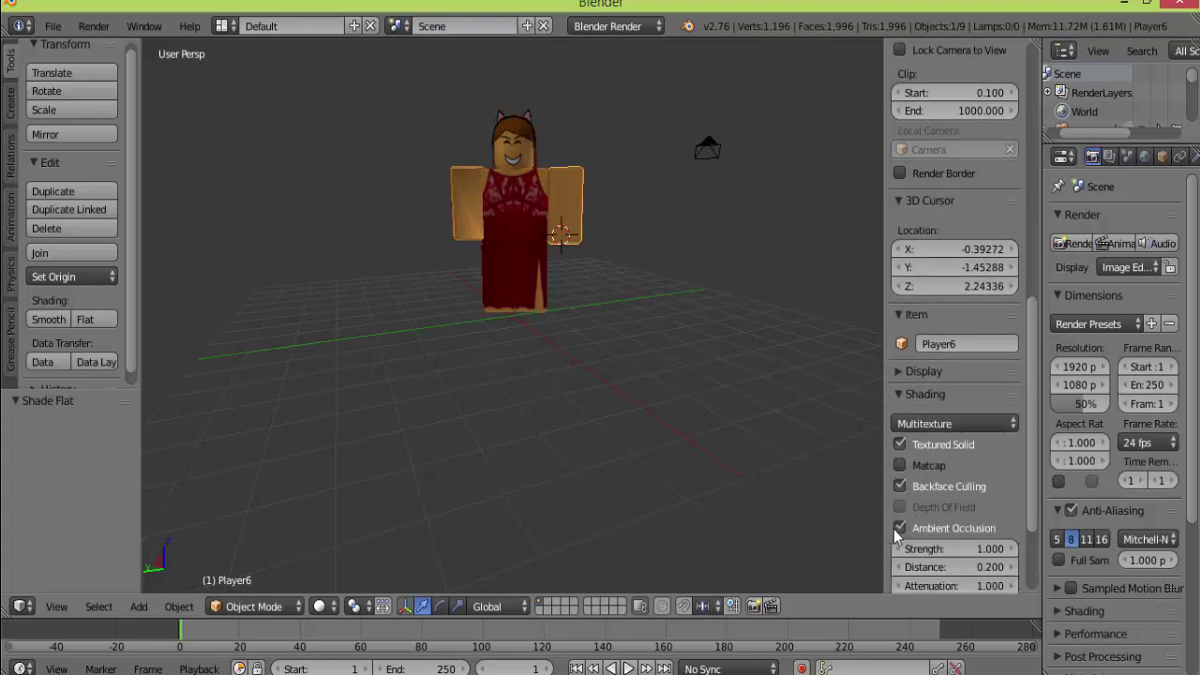
# - Select the Player5 arm and use the rotation manipulator to rotate it about 0.36° around the X axis
pyautogui.moveTo(656, 393); pyautogui.dragTo(460, 352, button='middle')
pyautogui.click(581, 280)
pyautogui.scroll(-2, 572, 339)
pyautogui.moveTo(582, 290); pyautogui.dragTo(572, 343, button='middle')
pyautogui.scroll(4, 573, 338)
pyautogui.scroll(-1, 572, 342)
pyautogui.click(582, 190)
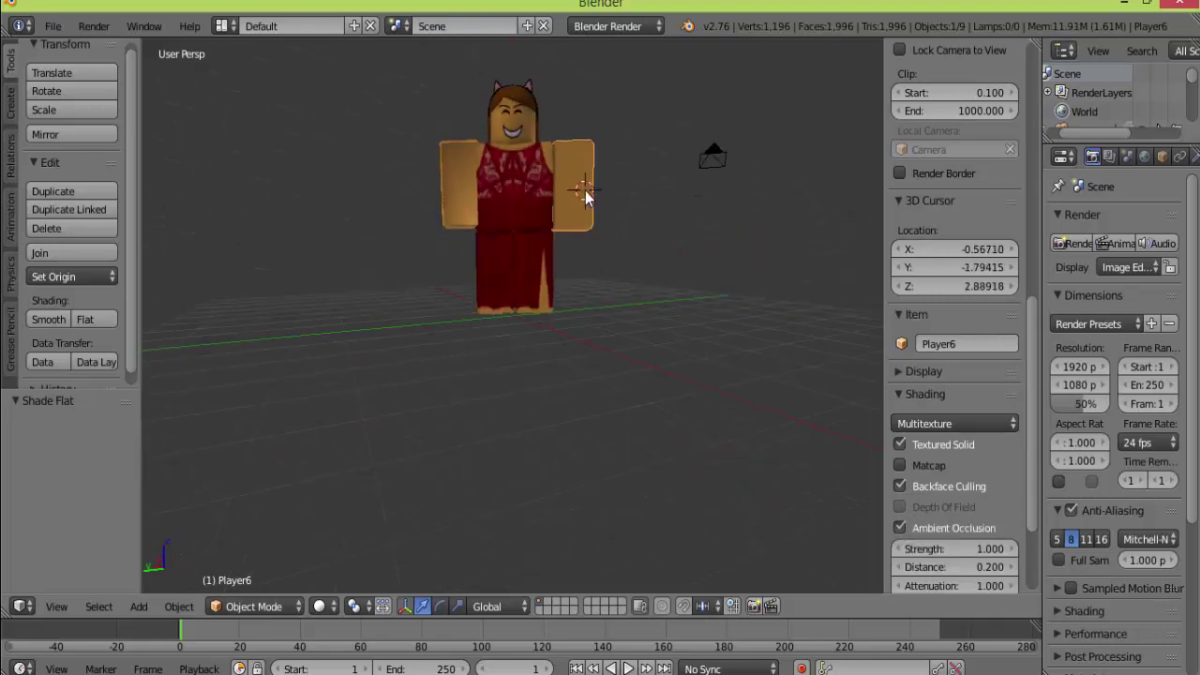
pyautogui.rightClick(460, 188)
pyautogui.click(460, 184)
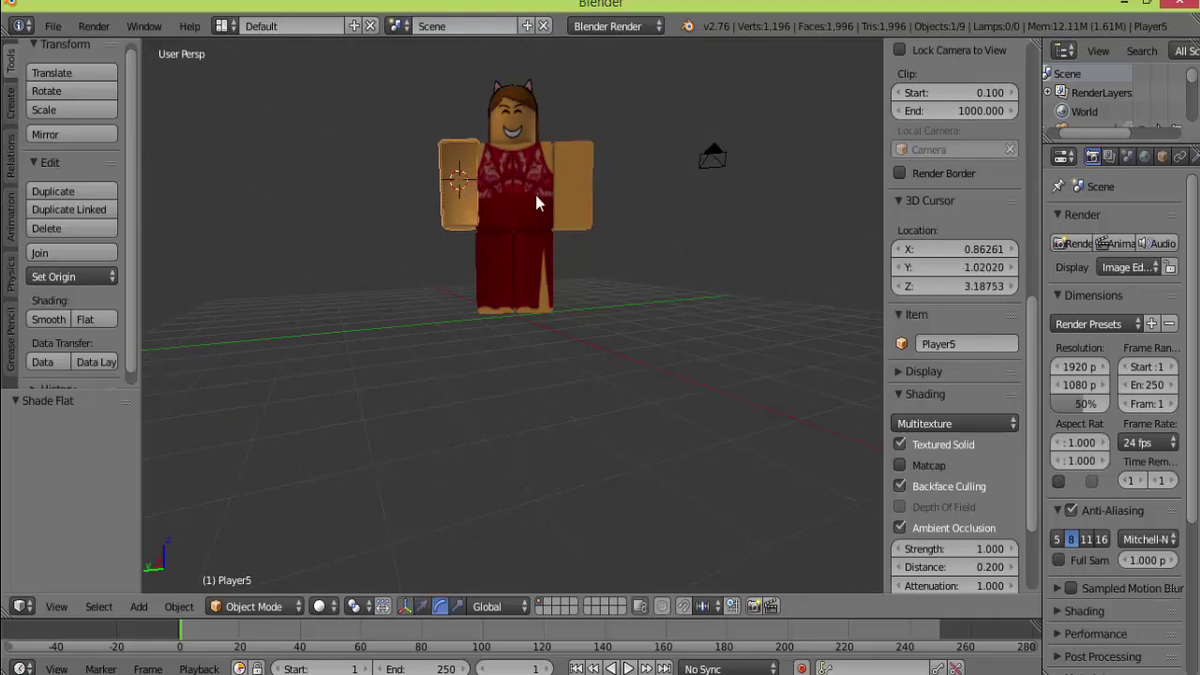
pyautogui.scroll(-5, 431, 260)
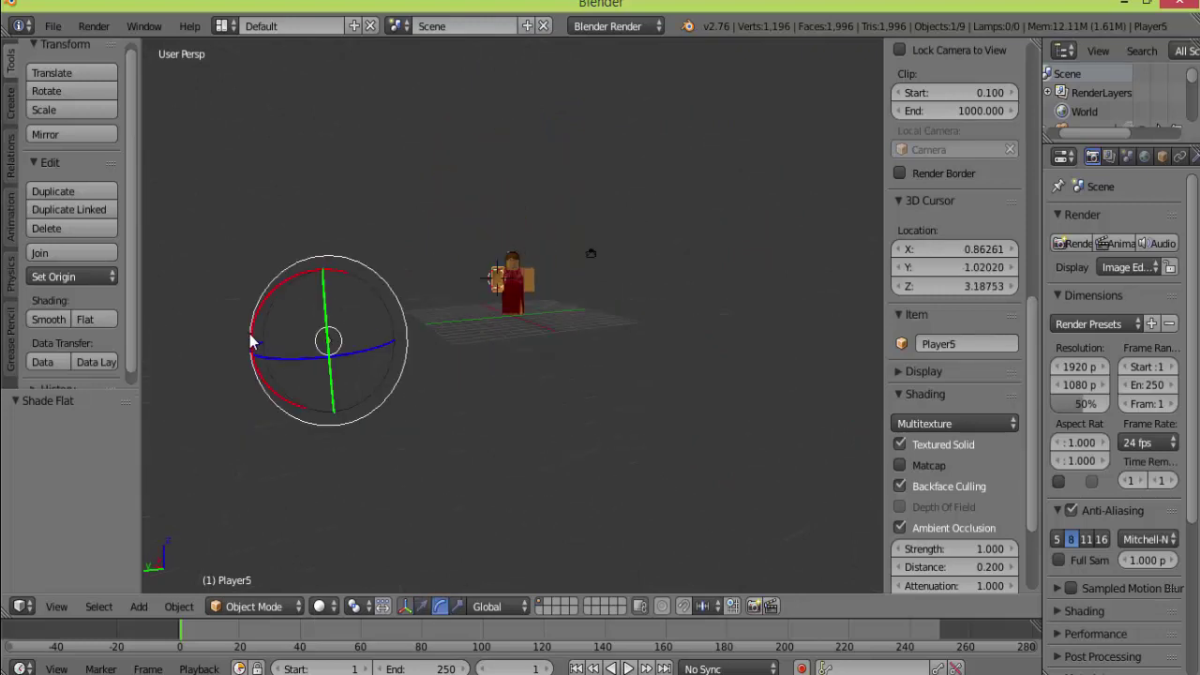
pyautogui.moveTo(252, 340); pyautogui.dragTo(247, 339)
# - Trackball-rotate the Player5 arm freely by about -3.44° and -1.72°
pyautogui.click(367, 348)
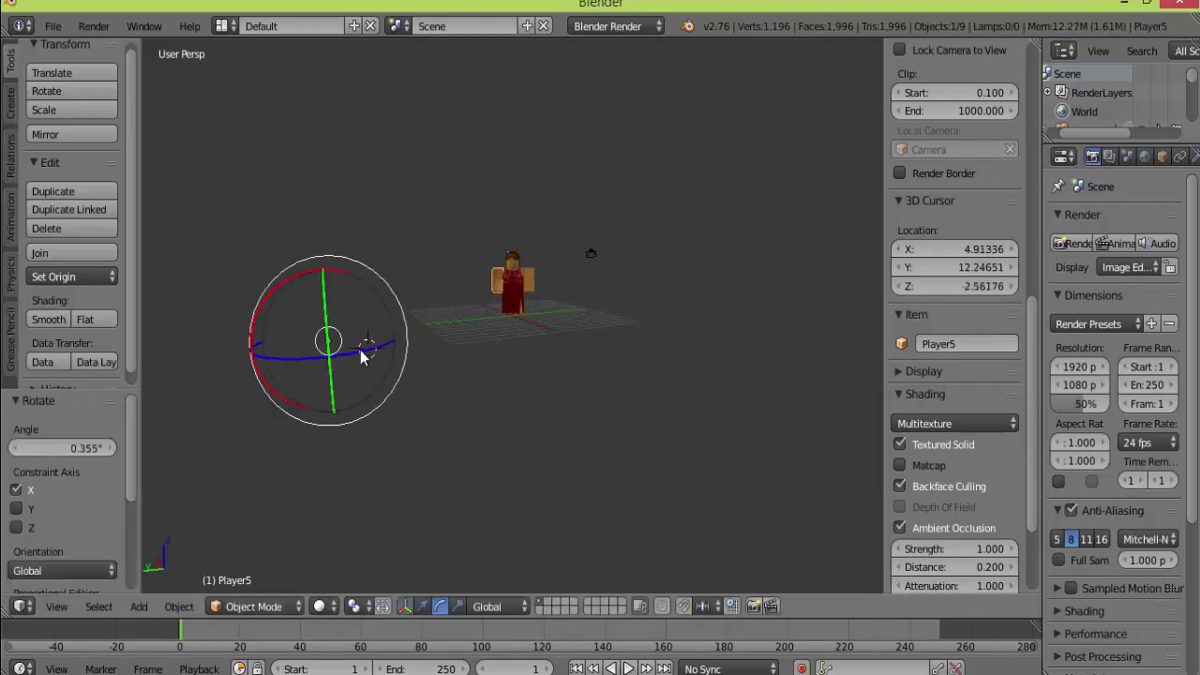
pyautogui.click(359, 349)
pyautogui.press('r')
pyautogui.press('r')
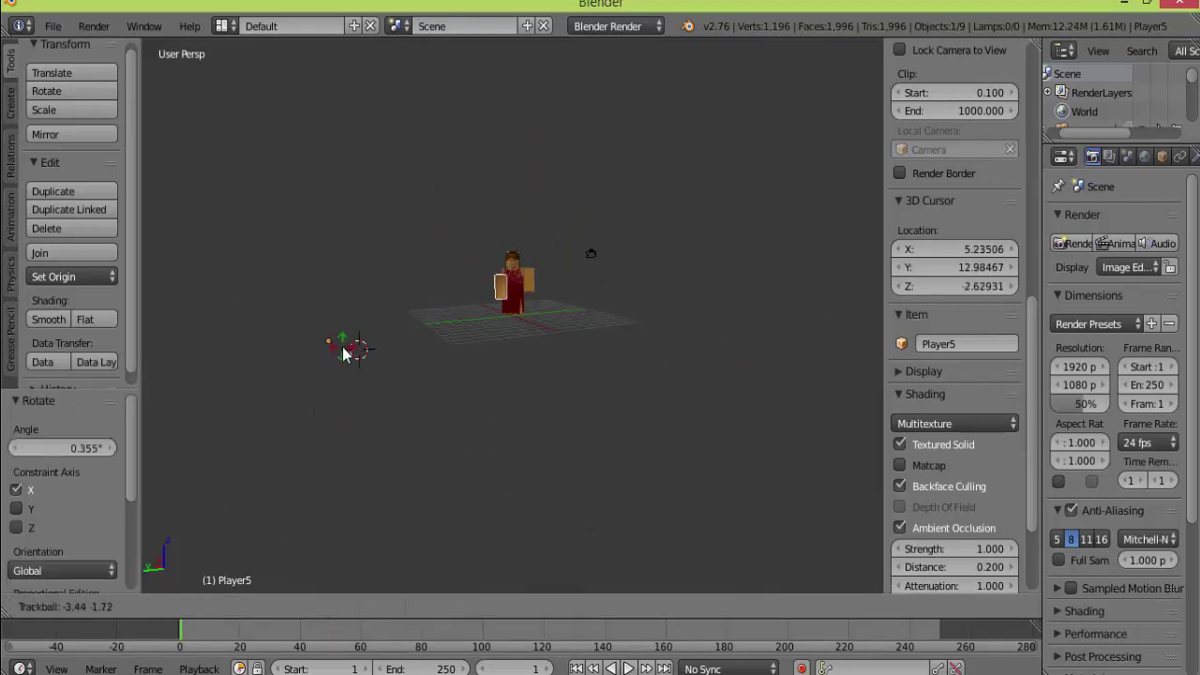
pyautogui.click(343, 352)
# - Refine the Player5 arm's pose with the rotation manipulator, ending with about 2.57° around the X axis
pyautogui.click(322, 304)
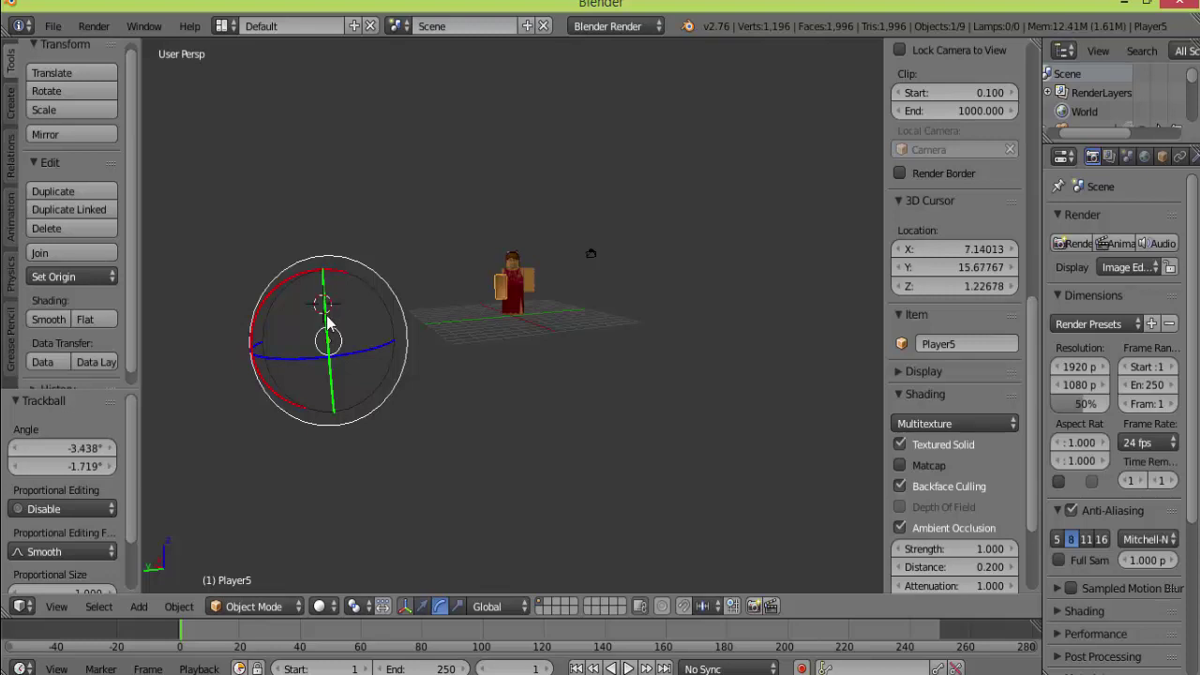
pyautogui.click(324, 309)
pyautogui.moveTo(329, 371); pyautogui.dragTo(331, 376)
pyautogui.moveTo(331, 376)
pyautogui.mouseDown()
pyautogui.moveTo(336, 365)
pyautogui.moveTo(330, 393)
pyautogui.mouseUp()
pyautogui.moveTo(305, 279); pyautogui.dragTo(295, 239)
pyautogui.scroll(6, 436, 239)
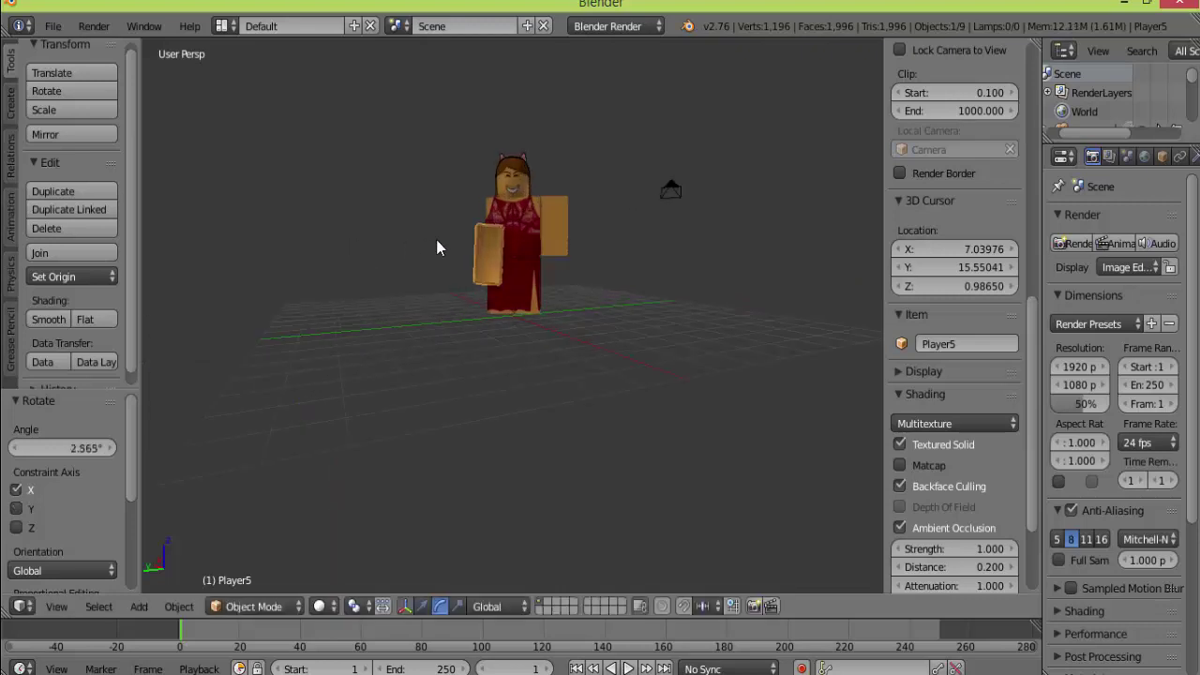
pyautogui.scroll(-2, 443, 249)
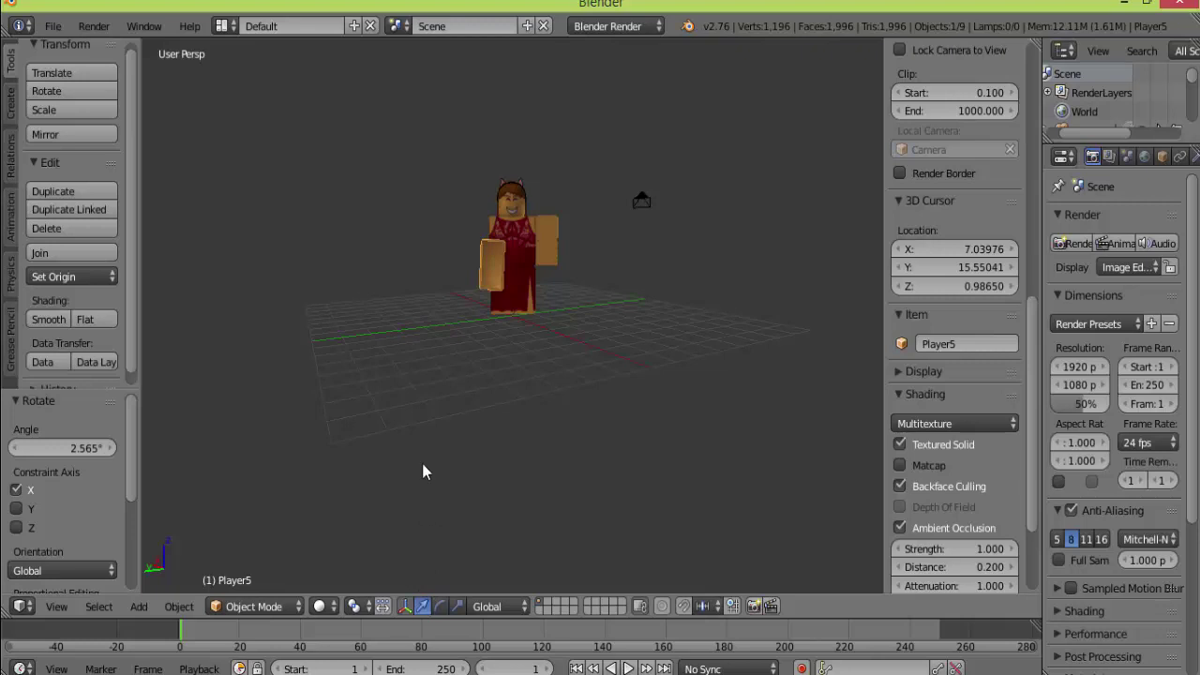
pyautogui.scroll(3, 436, 324)
pyautogui.moveTo(436, 324); pyautogui.dragTo(623, 323, button='middle')
pyautogui.rightClick(469, 190)
pyautogui.press('g')
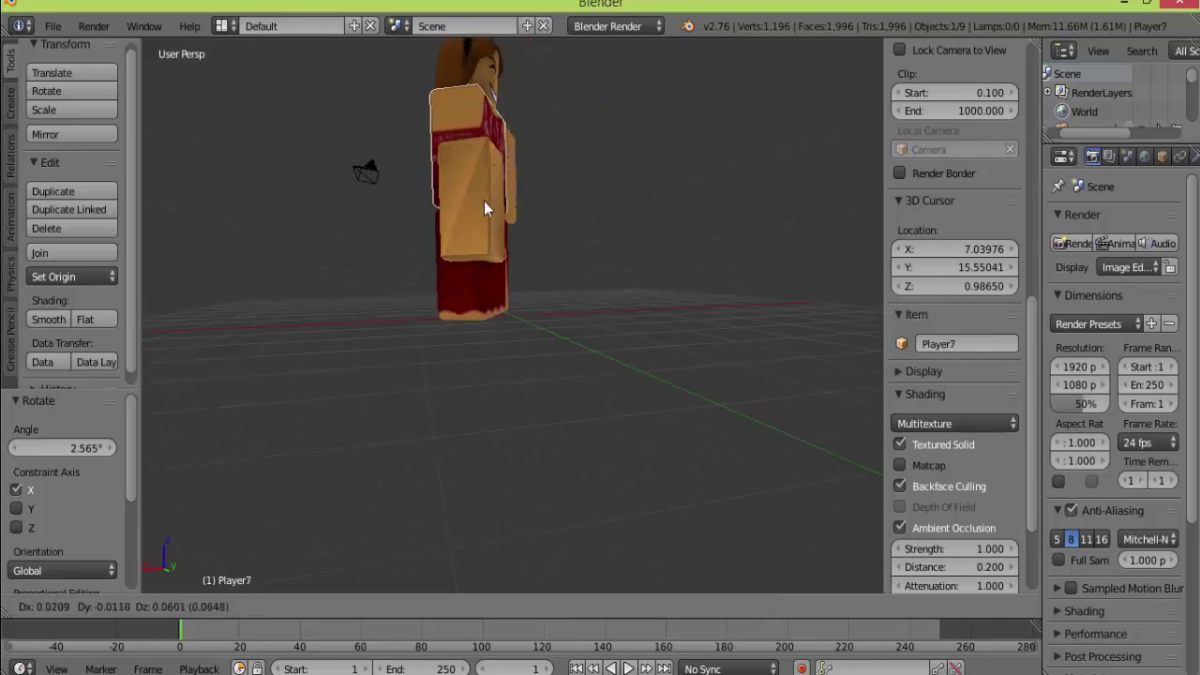
pyautogui.rightClick(483, 207)
pyautogui.click(481, 216)
pyautogui.rightClick(481, 216)
pyautogui.moveTo(479, 215); pyautogui.dragTo(470, 207, button='right')
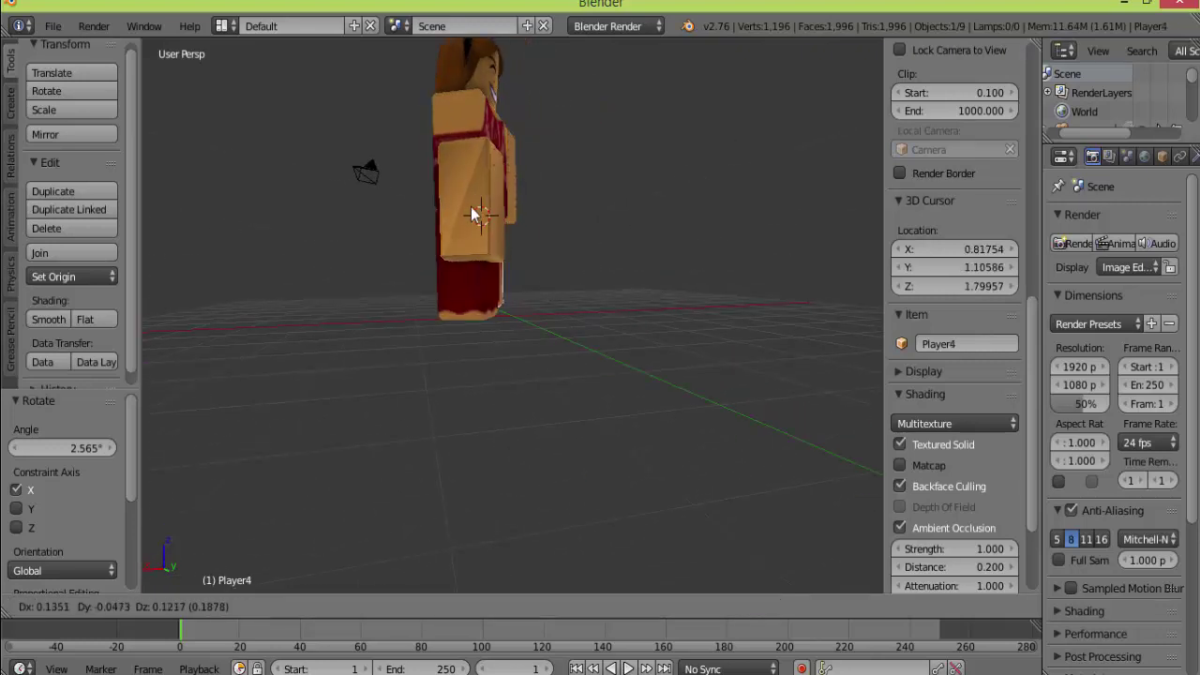
pyautogui.click(475, 220)
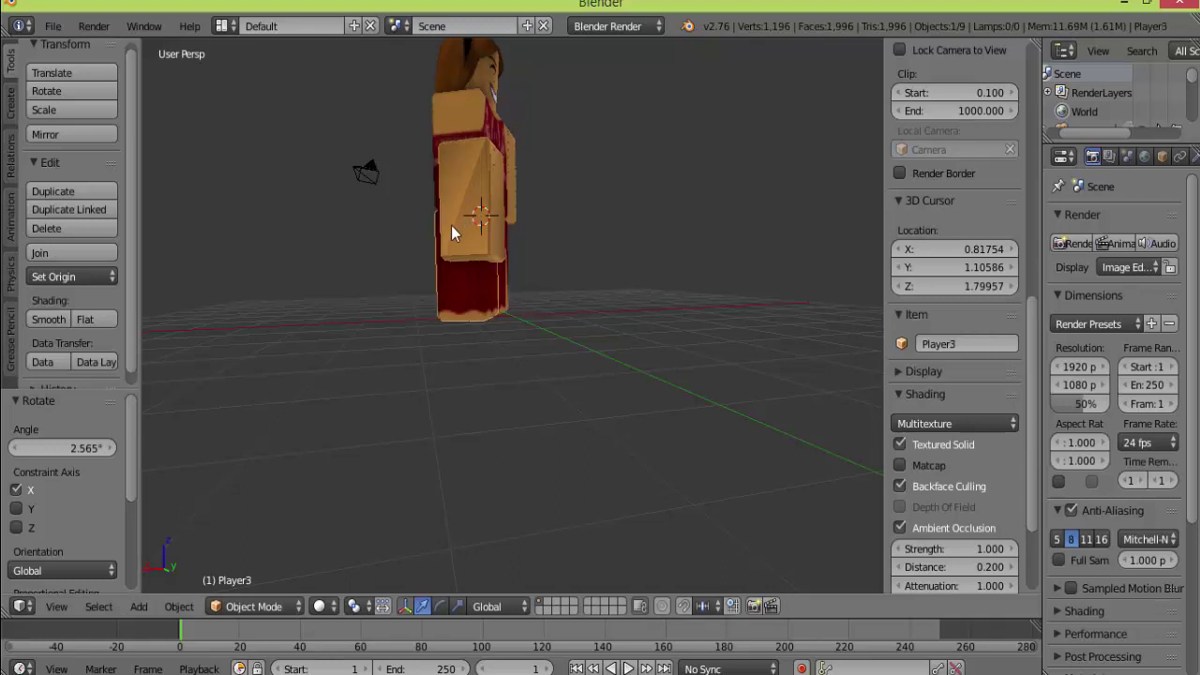
# - Select the Player5 arm and try to move it outward and up beside the shoulder
pyautogui.rightClick(453, 226)
pyautogui.scroll(2, 447, 190)
pyautogui.moveTo(445, 186); pyautogui.dragTo(316, 209, button='middle')
pyautogui.scroll(-3, 316, 209)
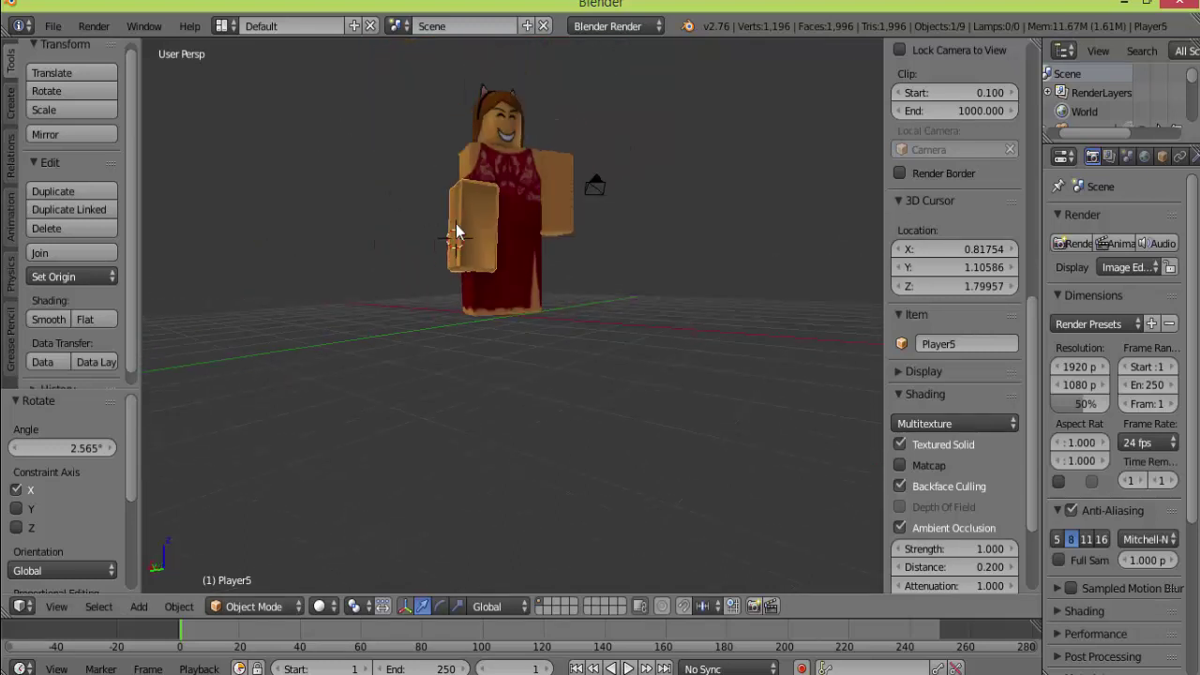
pyautogui.press('g')
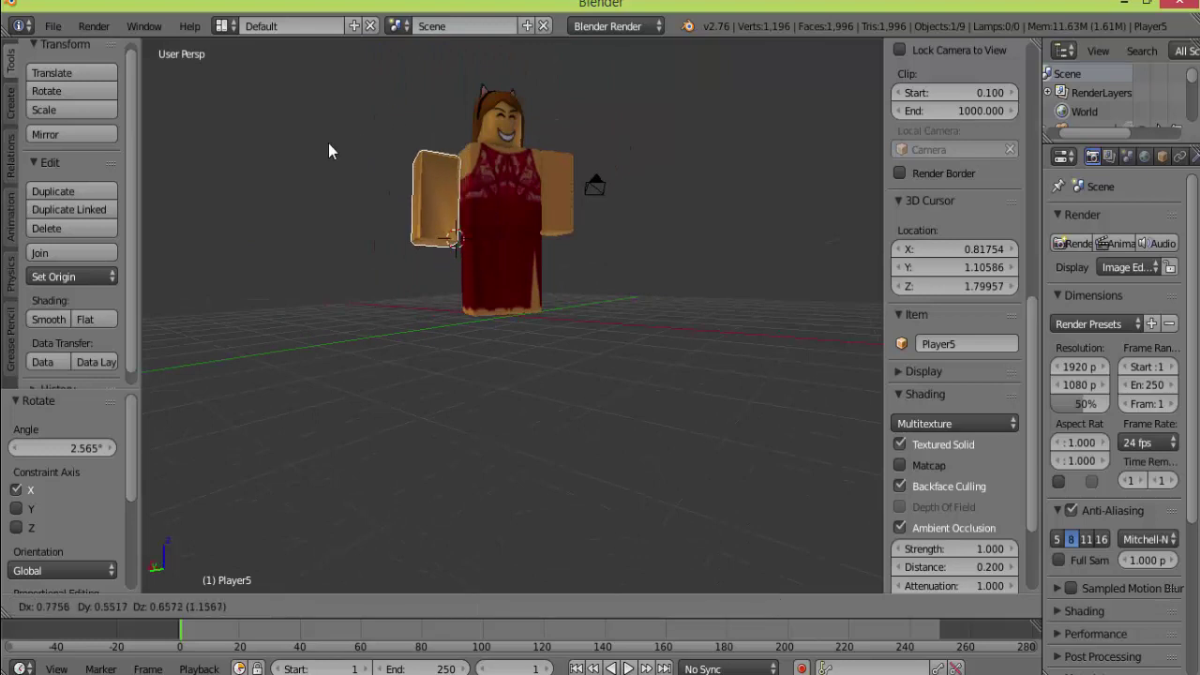
pyautogui.rightClick(396, 112)
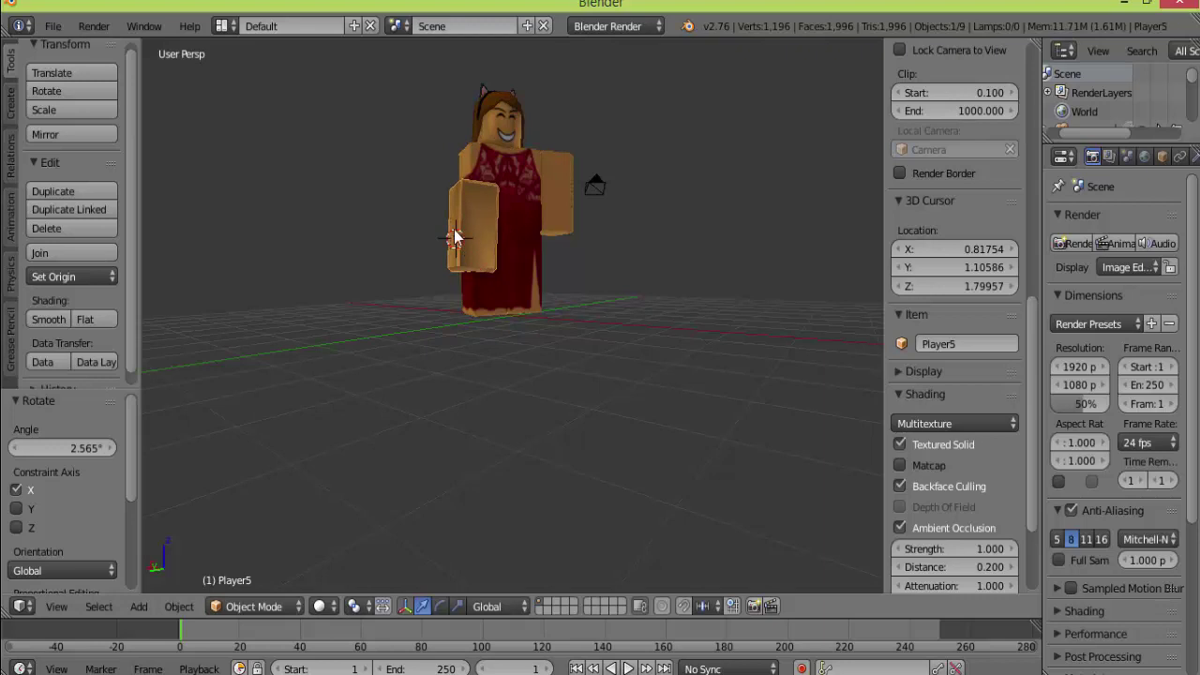
# - Raise the Player5 arm by about 0.69 along the Z axis
pyautogui.press('g')
pyautogui.rightClick(398, 121)
pyautogui.moveTo(418, 156); pyautogui.dragTo(456, 249, button='middle')
pyautogui.click(683, 200)
pyautogui.scroll(-3, 657, 208)
pyautogui.scroll(-6, 456, 249)
pyautogui.press('g')
pyautogui.press('z')
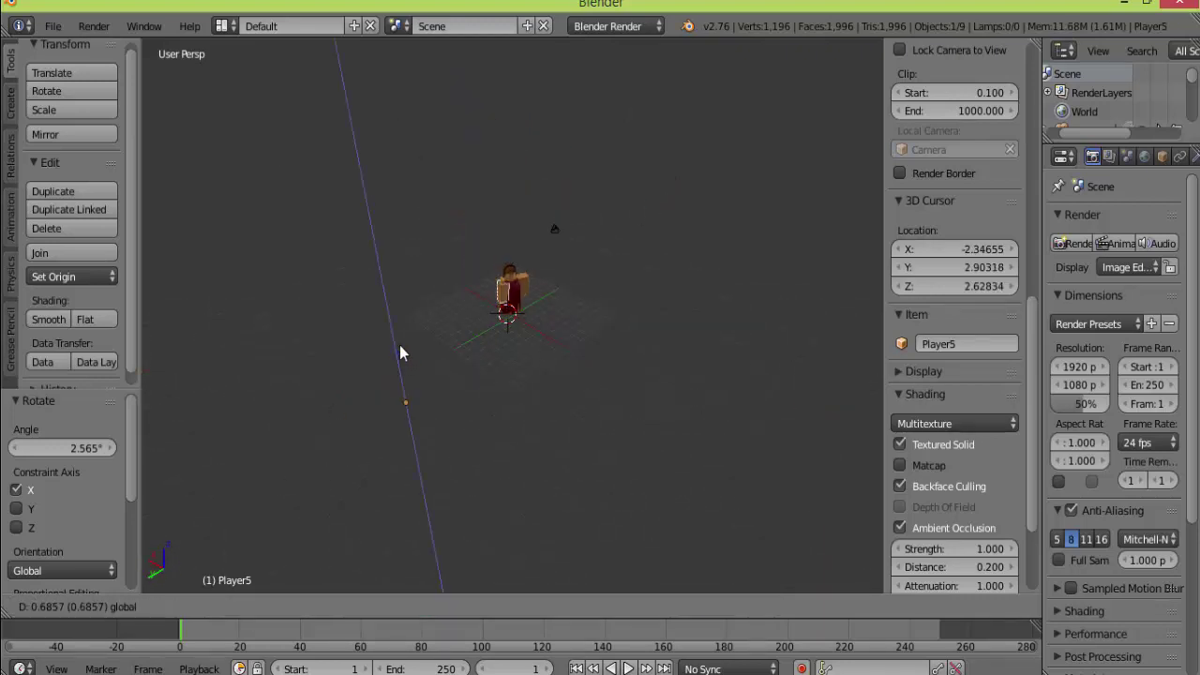
pyautogui.click(399, 365)
# - Shift the Player5 arm along the X axis and move it about 0.354 along the Y axis
pyautogui.press('g')
pyautogui.press('x')
pyautogui.moveTo(376, 366); pyautogui.dragTo(376, 373)
pyautogui.moveTo(358, 426); pyautogui.dragTo(355, 427)
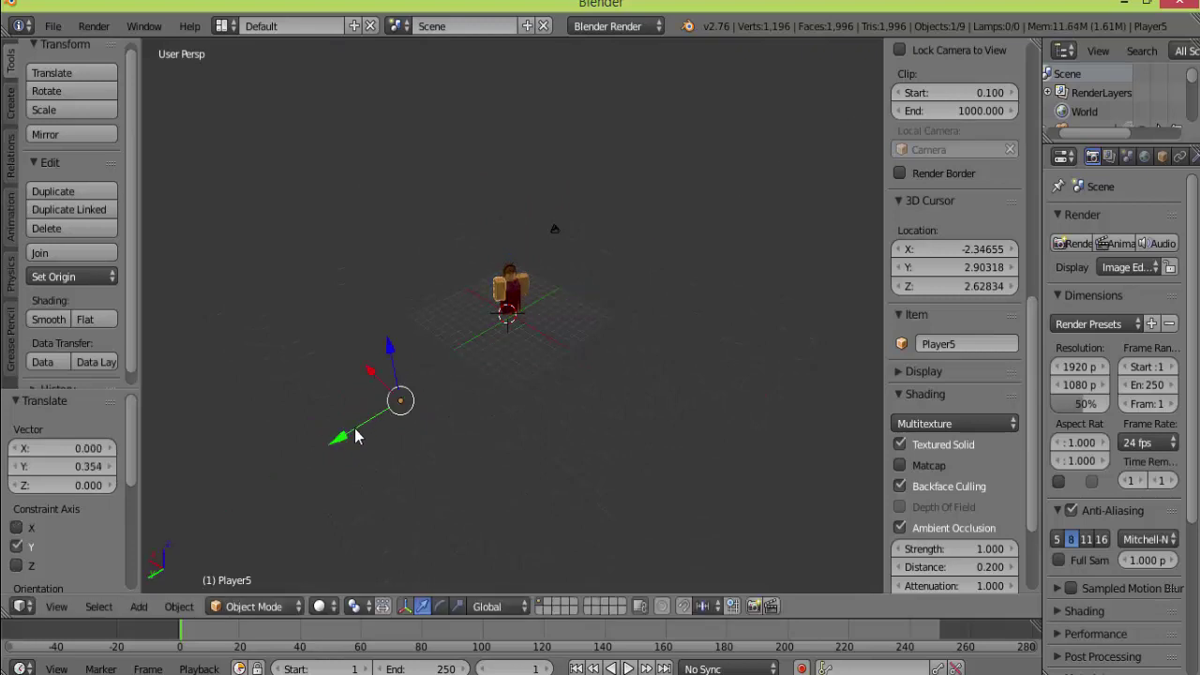
# - Move the Player5 arm outward by about 0.341 along the Y axis
pyautogui.scroll(4, 573, 276)
pyautogui.scroll(-2, 522, 328)
pyautogui.scroll(-1, 520, 331)
pyautogui.press('g')
pyautogui.press('y')
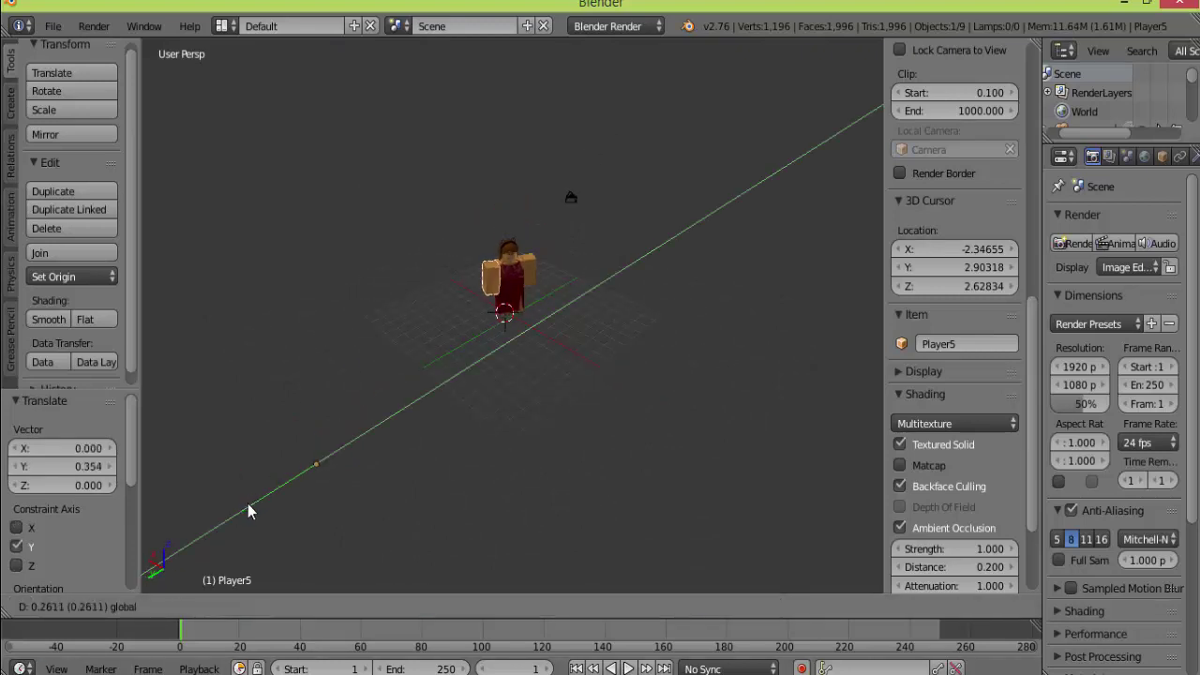
pyautogui.click(549, 304)
# - Delete the Player2 hair object from the character's head
pyautogui.scroll(4, 550, 312)
pyautogui.click(511, 145)
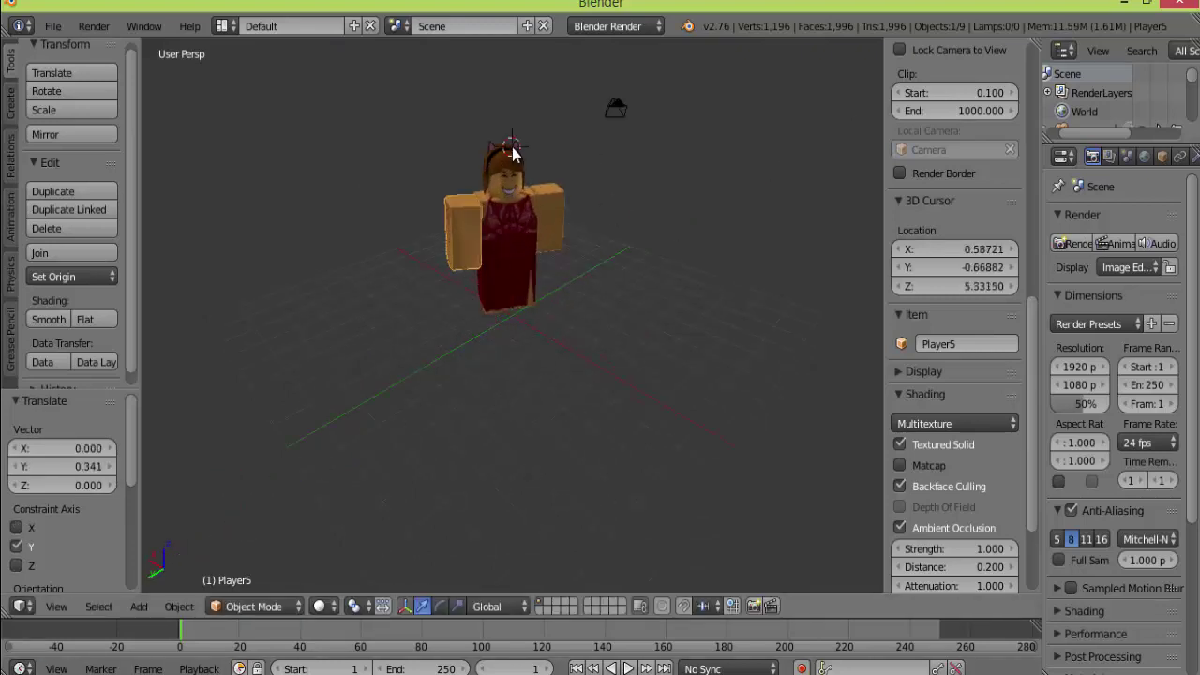
pyautogui.rightClick(511, 150)
pyautogui.press('x')
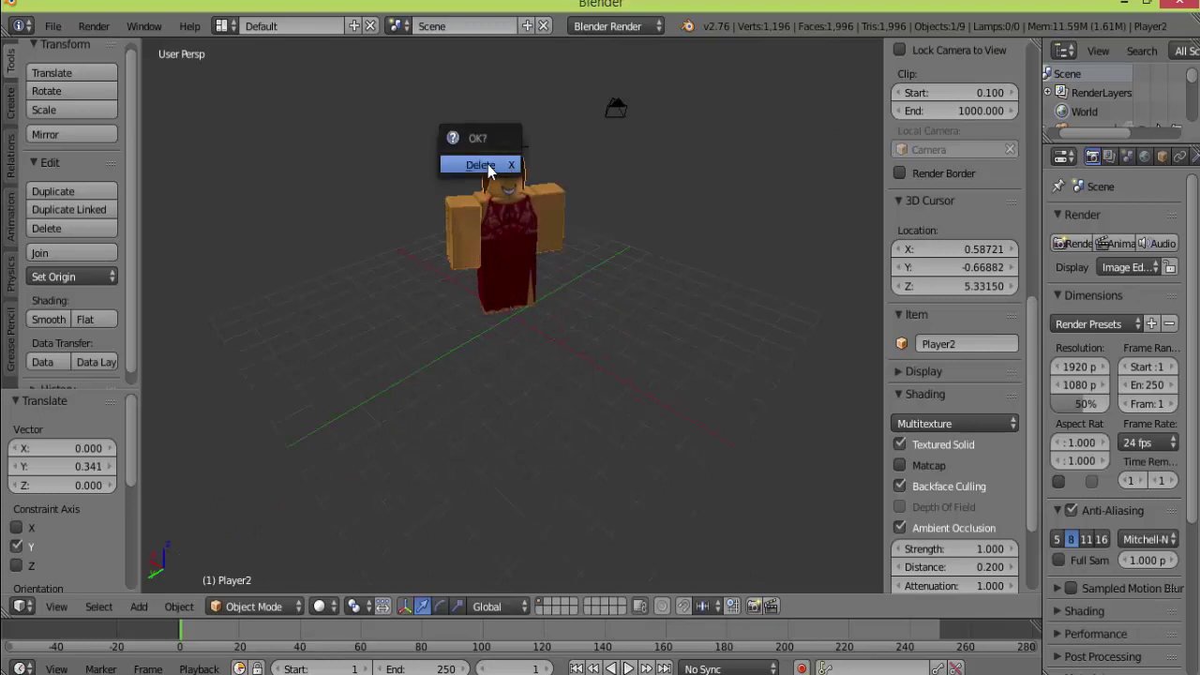
pyautogui.click(480, 165)
# - Delete the Player8 accessory from the top of the character's head
pyautogui.scroll(-4, 675, 109)
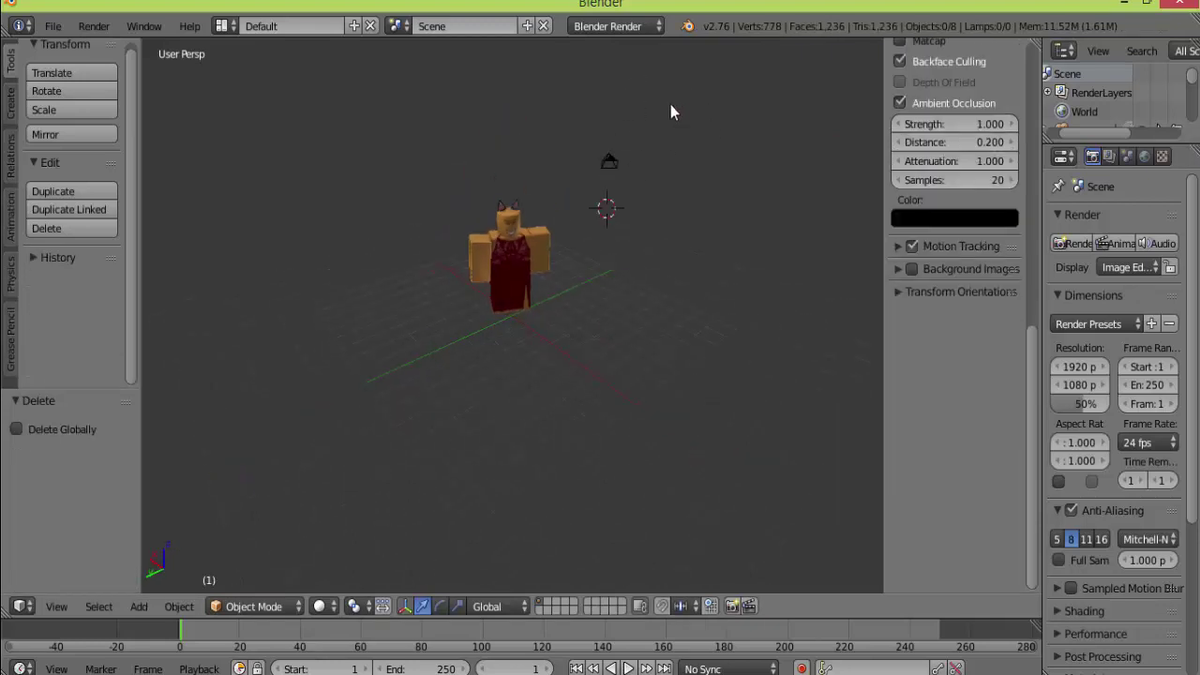
pyautogui.rightClick(506, 227)
pyautogui.click(499, 205)
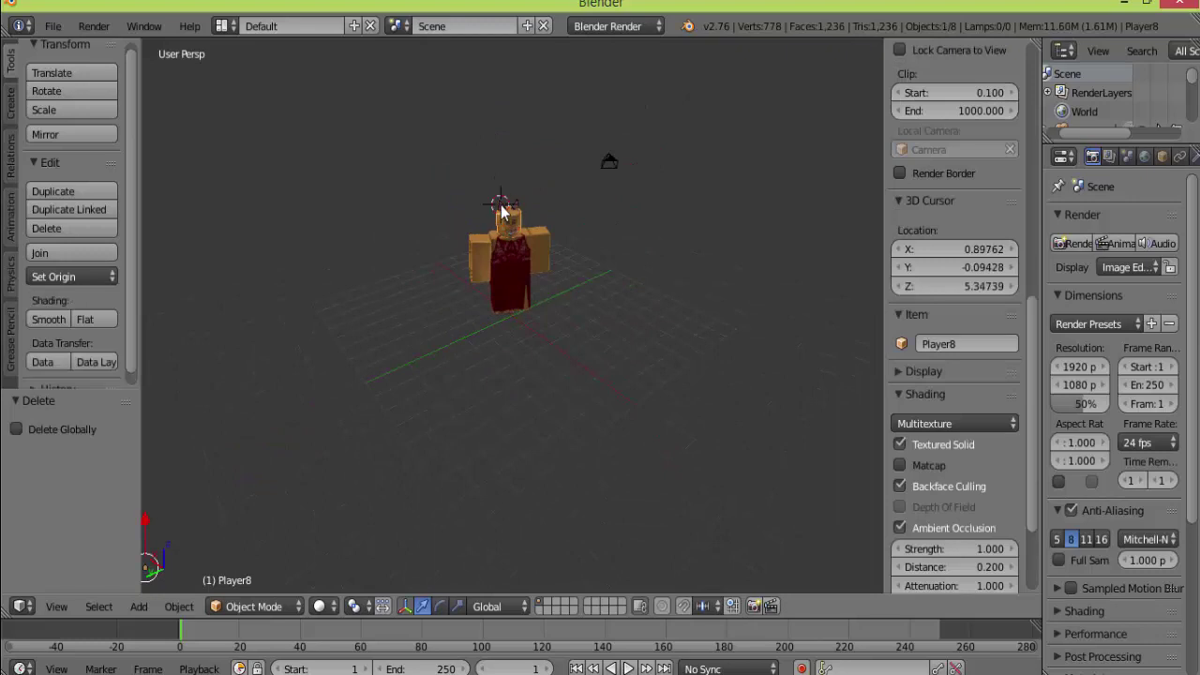
pyautogui.press('x')
pyautogui.click(506, 206)
# - Select the Player5 arm and move it about 0.151 along the X axis
pyautogui.scroll(5, 562, 234)
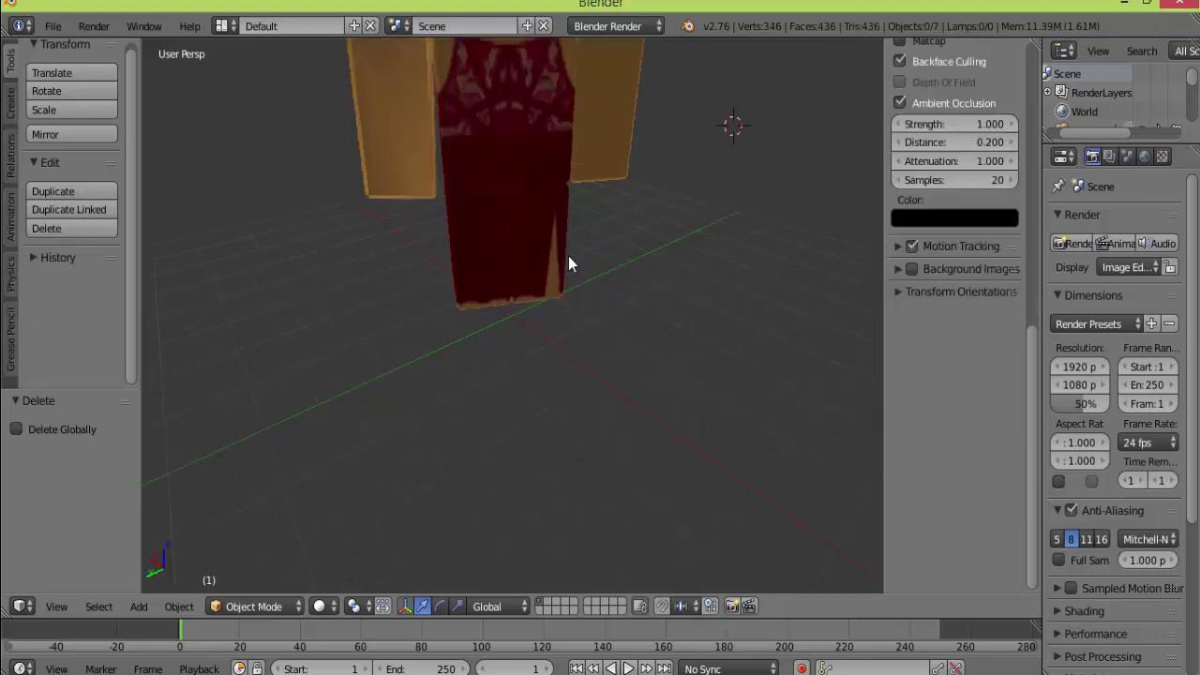
pyautogui.moveTo(527, 204); pyautogui.dragTo(560, 208, button='middle')
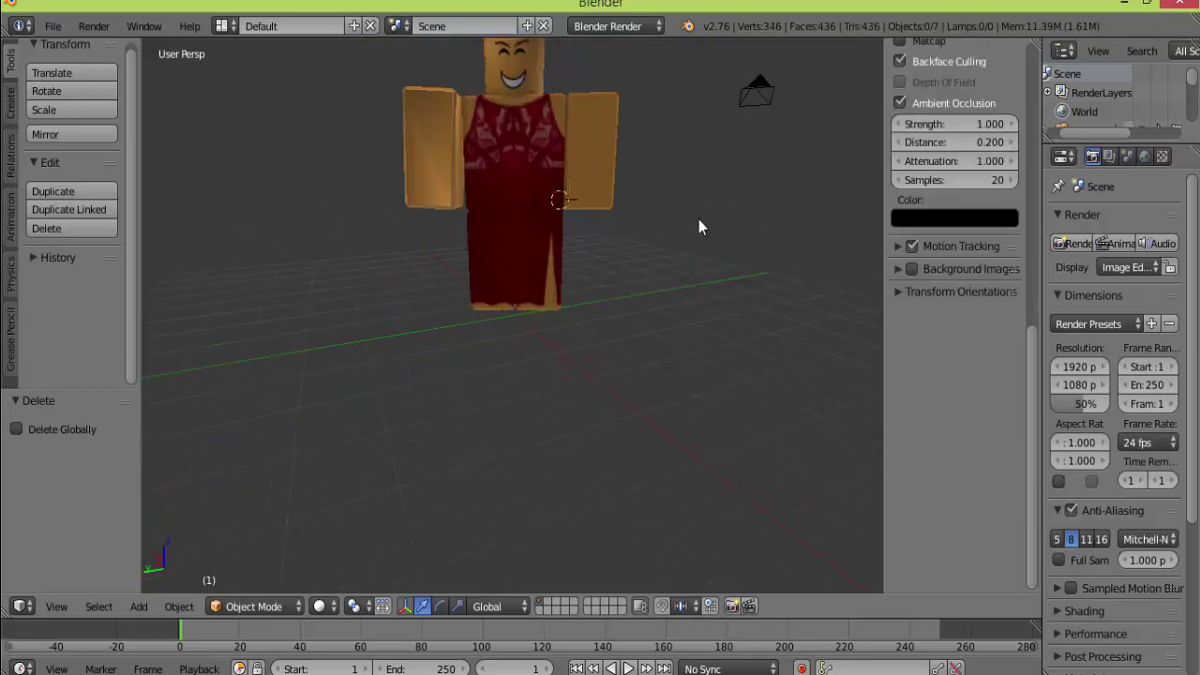
pyautogui.scroll(-2, 698, 227)
pyautogui.moveTo(699, 227)
pyautogui.mouseDown(button='middle')
pyautogui.moveTo(440, 269)
pyautogui.moveTo(239, 197)
pyautogui.moveTo(646, 375)
pyautogui.moveTo(698, 229)
pyautogui.mouseUp(button='middle')
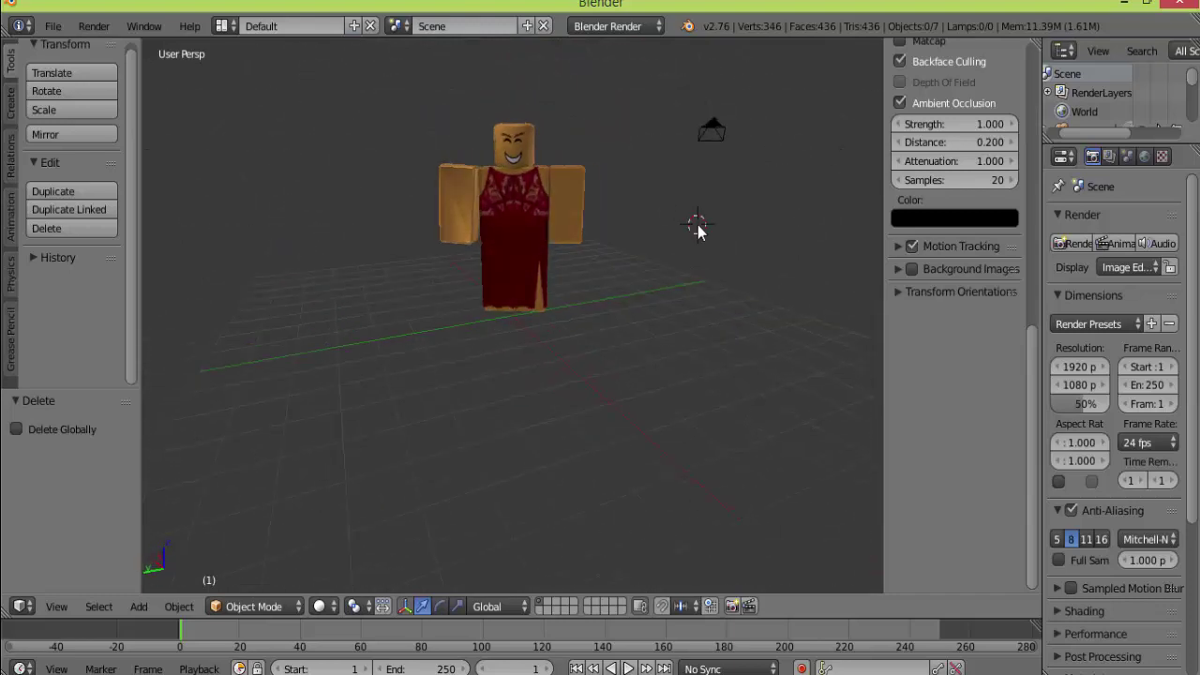
pyautogui.click(467, 192)
pyautogui.rightClick(456, 208)
pyautogui.scroll(-4, 358, 400)
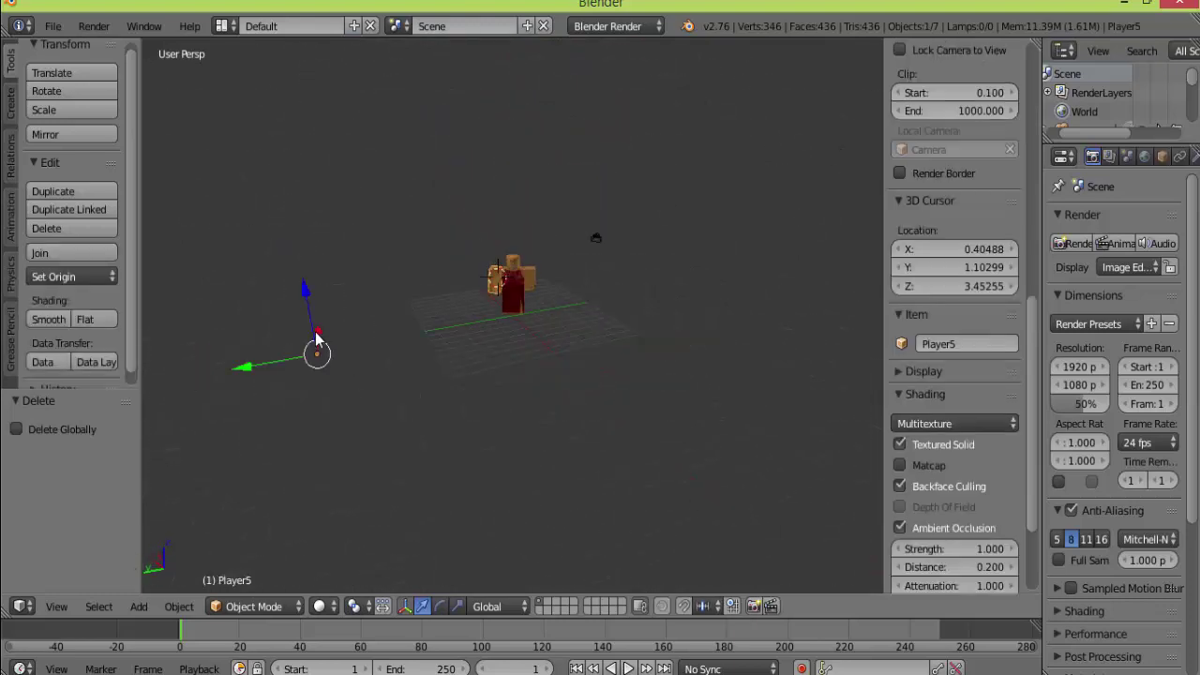
pyautogui.moveTo(316, 333); pyautogui.dragTo(329, 334)
pyautogui.click(511, 411)
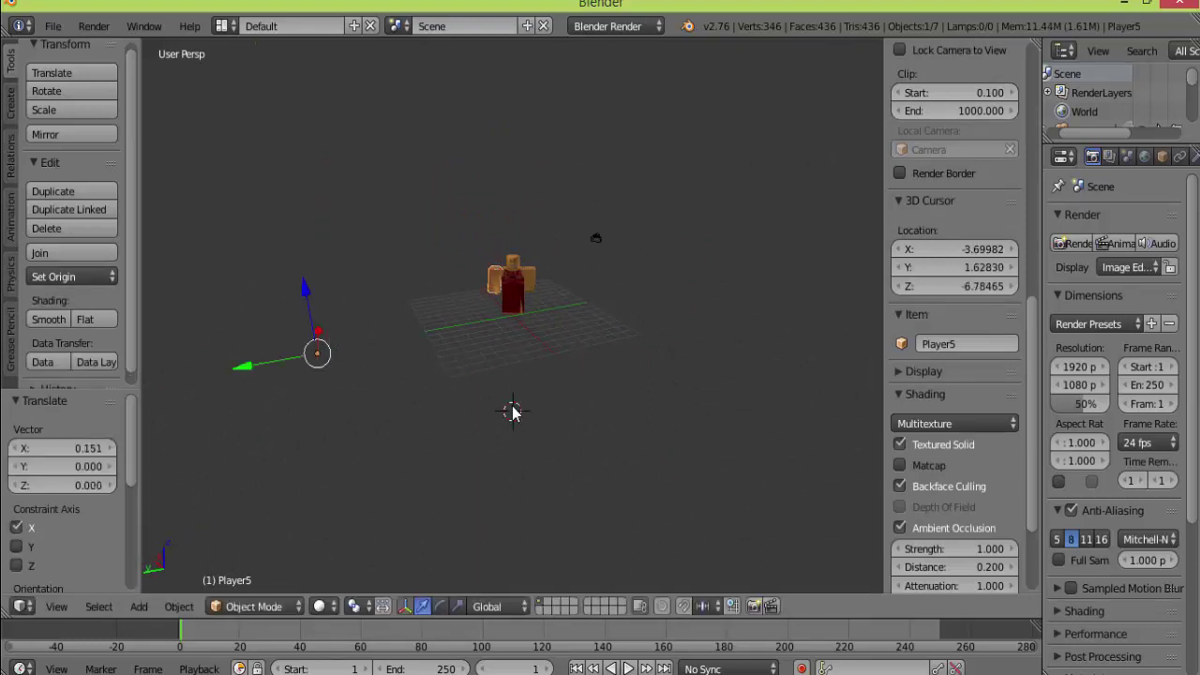
# - Move the Player5 arm about -0.165 along the Y axis, closer to the torso
pyautogui.scroll(4, 511, 411)
pyautogui.click(528, 340)
pyautogui.scroll(-4, 528, 341)
pyautogui.moveTo(249, 369); pyautogui.dragTo(192, 375)
pyautogui.scroll(4, 623, 238)
pyautogui.click(623, 238)
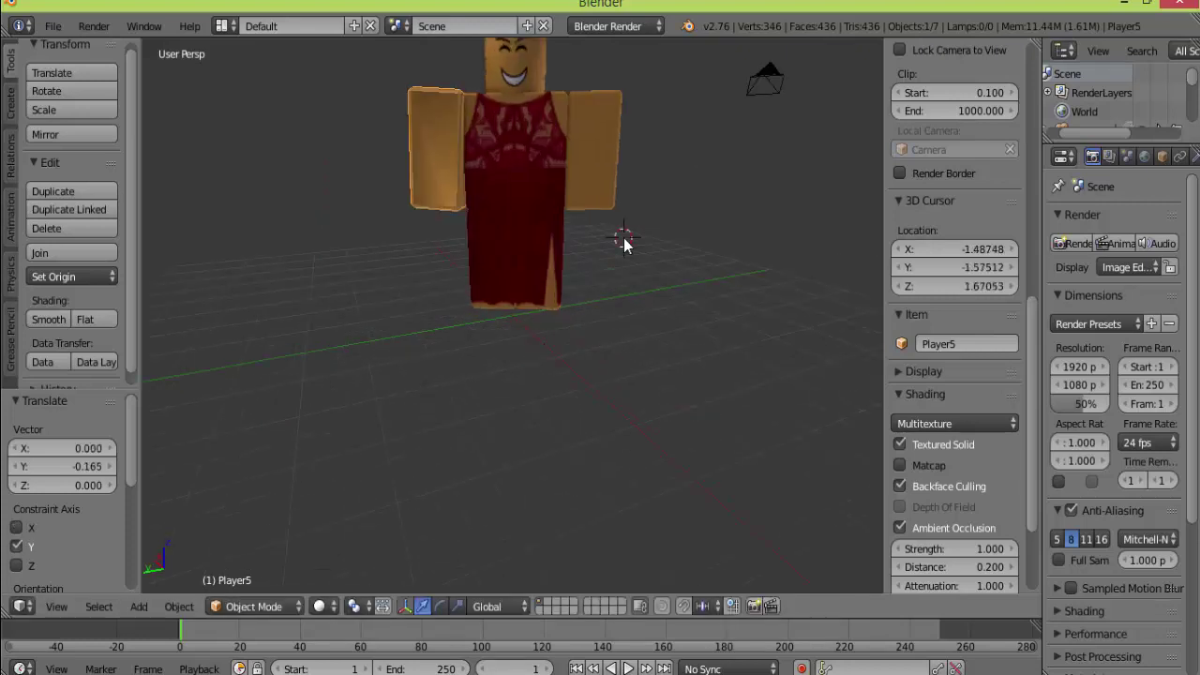
# - Select the Player6 arm, try flat shading on it and finish with smooth shading
pyautogui.scroll(1, 600, 245)
pyautogui.moveTo(591, 240); pyautogui.dragTo(617, 243, button='middle')
pyautogui.scroll(-3, 630, 233)
pyautogui.click(663, 193)
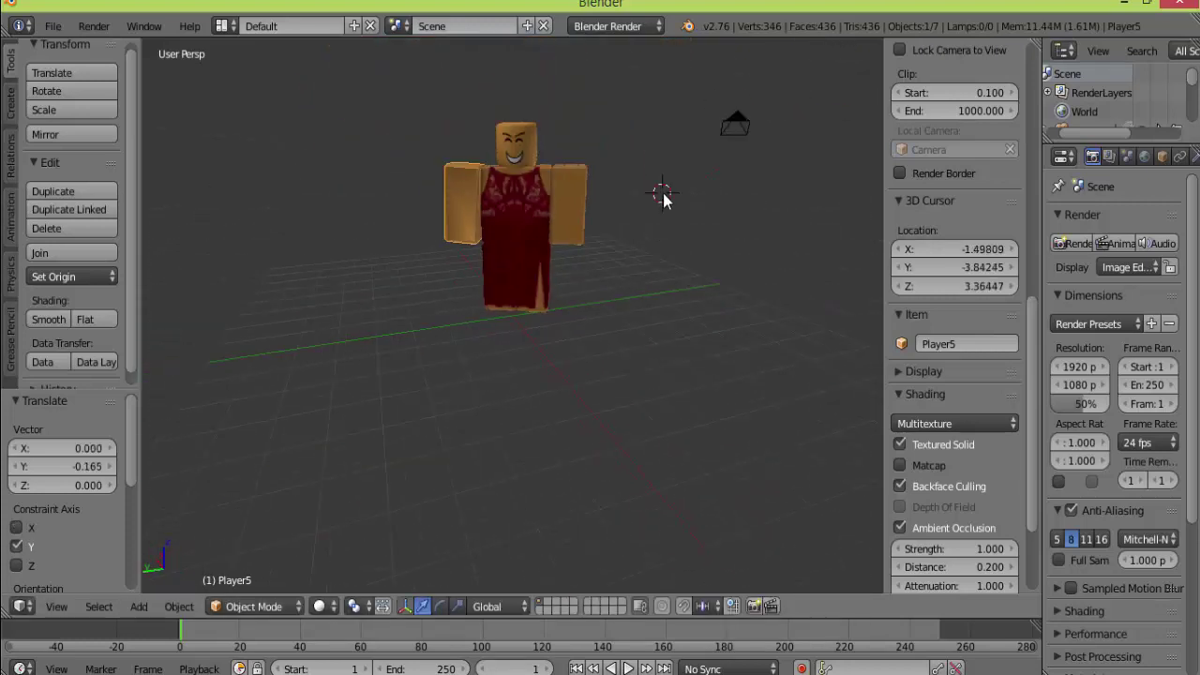
pyautogui.rightClick(574, 219)
pyautogui.click(574, 219)
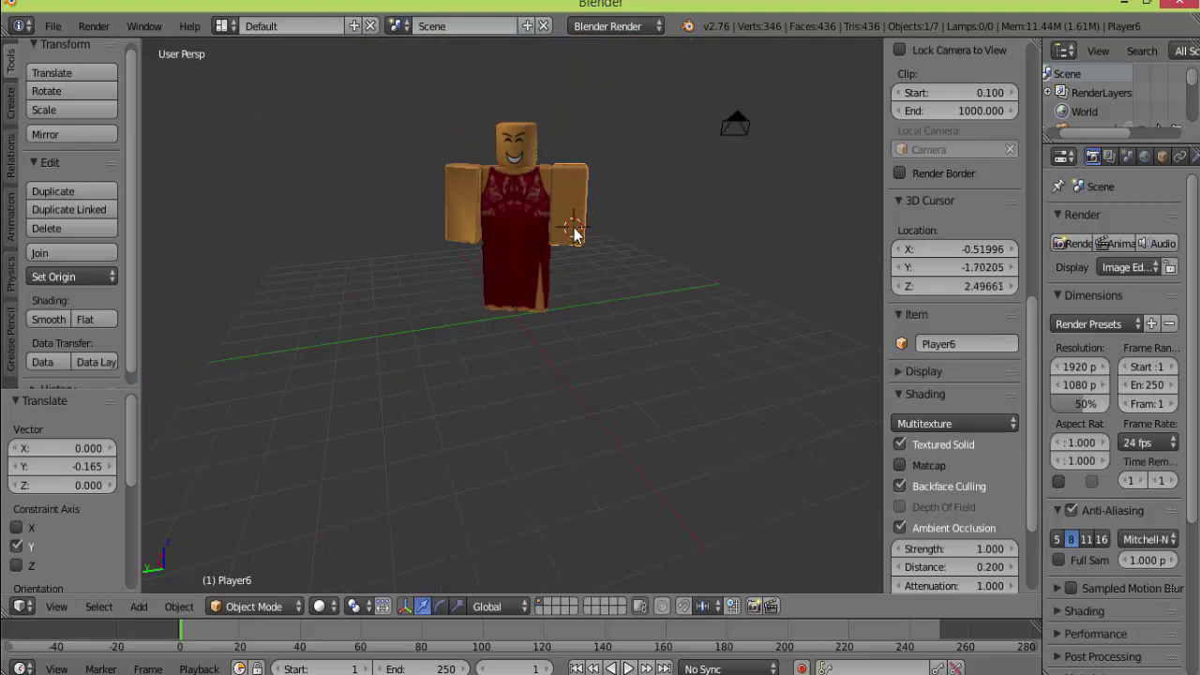
pyautogui.click(708, 182)
pyautogui.click(83, 319)
pyautogui.click(58, 324)
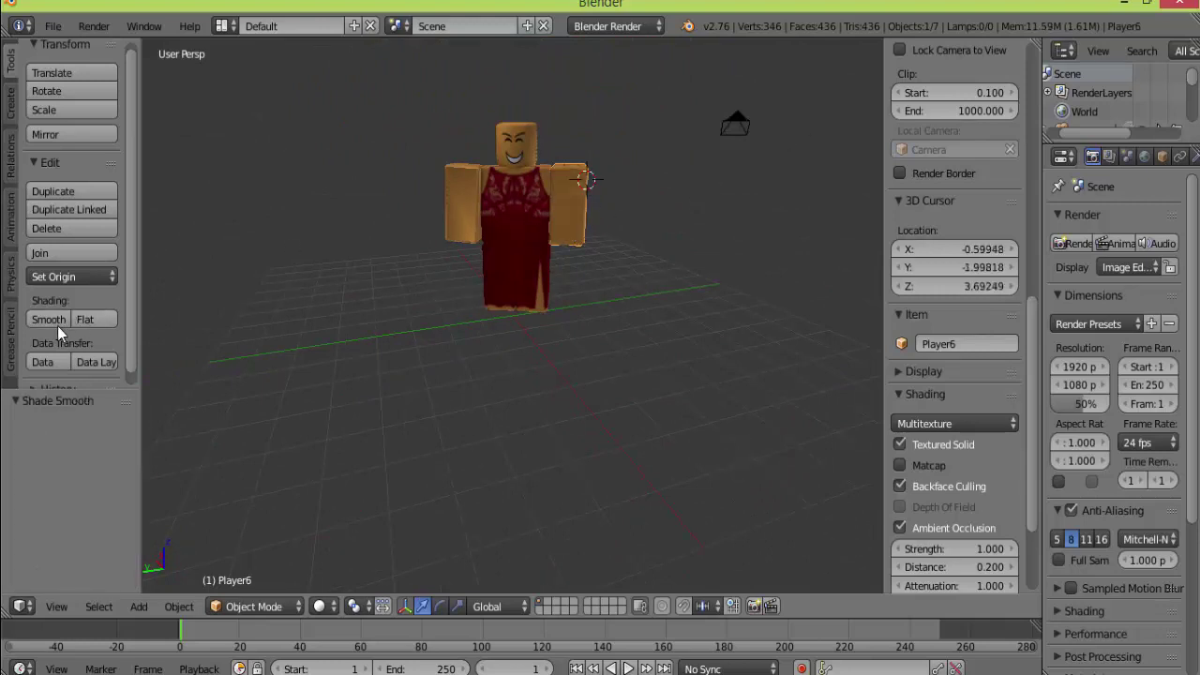
# - Select the Player7 torso, try flat shading on it and finish with smooth shading
pyautogui.rightClick(520, 180)
pyautogui.click(521, 180)
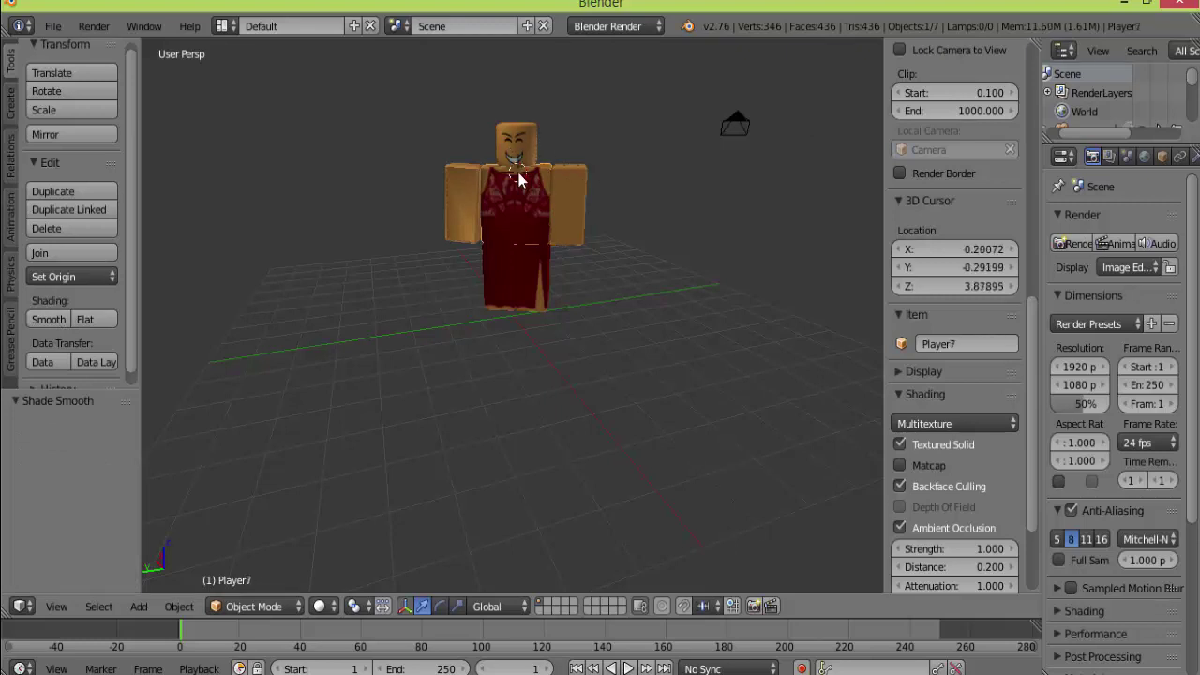
pyautogui.click(83, 320)
pyautogui.click(58, 319)
pyautogui.click(248, 186)
pyautogui.click(11, 218)
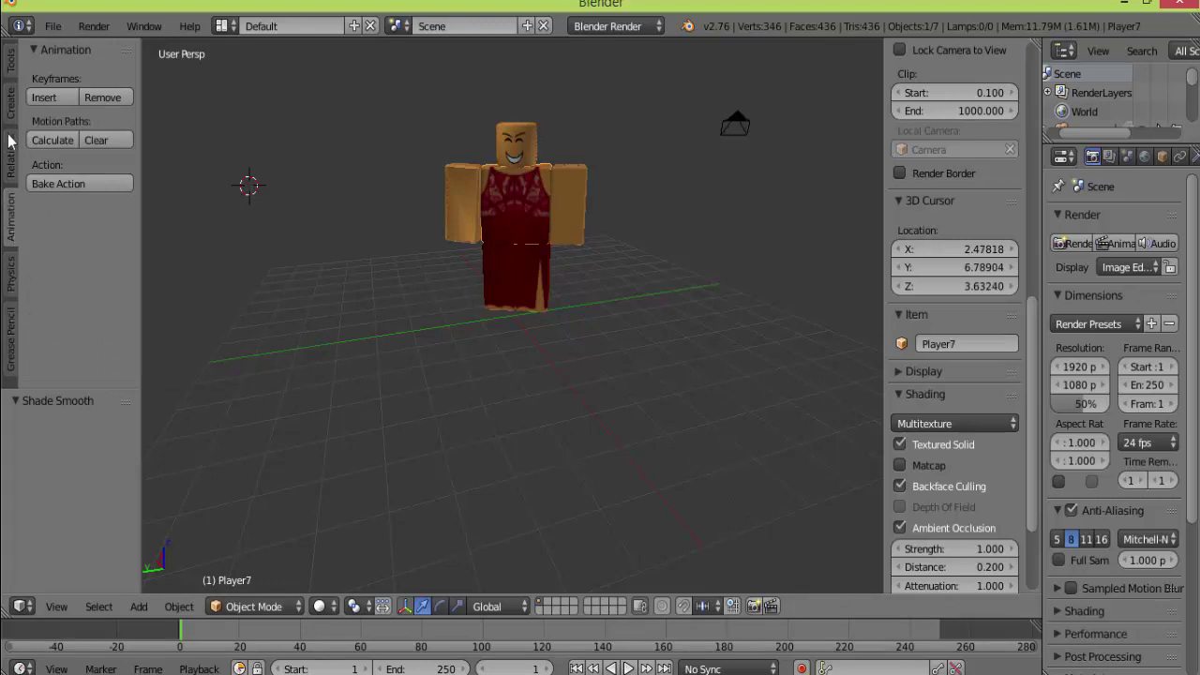
pyautogui.click(10, 103)
pyautogui.click(10, 154)
pyautogui.click(10, 274)
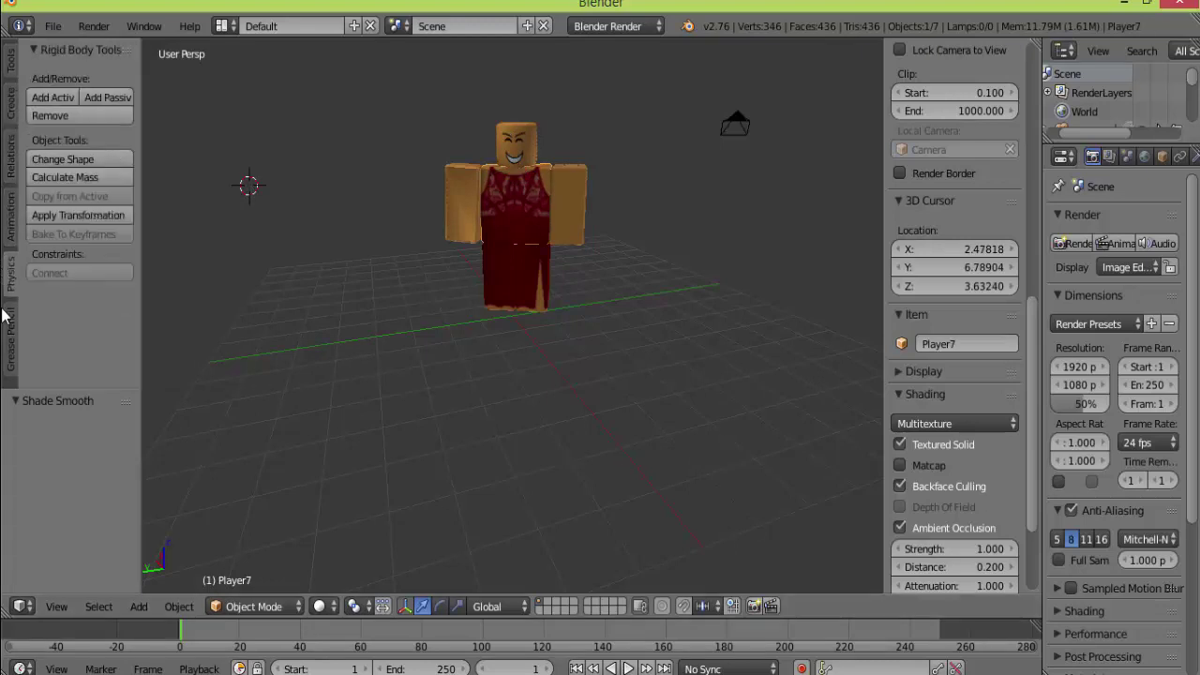
pyautogui.click(8, 323)
# - Try to mark a rectangular border around the character's head, arms and torso
pyautogui.click(383, 147)
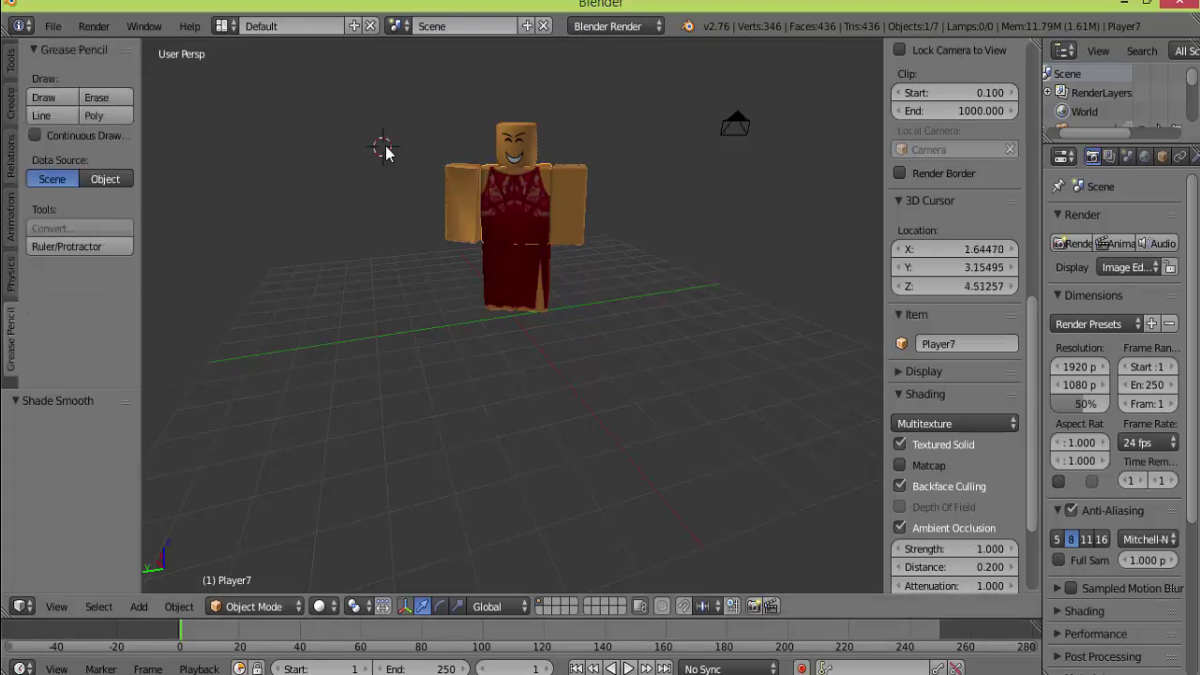
pyautogui.click(385, 147)
pyautogui.hotkey('ctrl', 'b')
pyautogui.moveTo(403, 98); pyautogui.dragTo(630, 263)
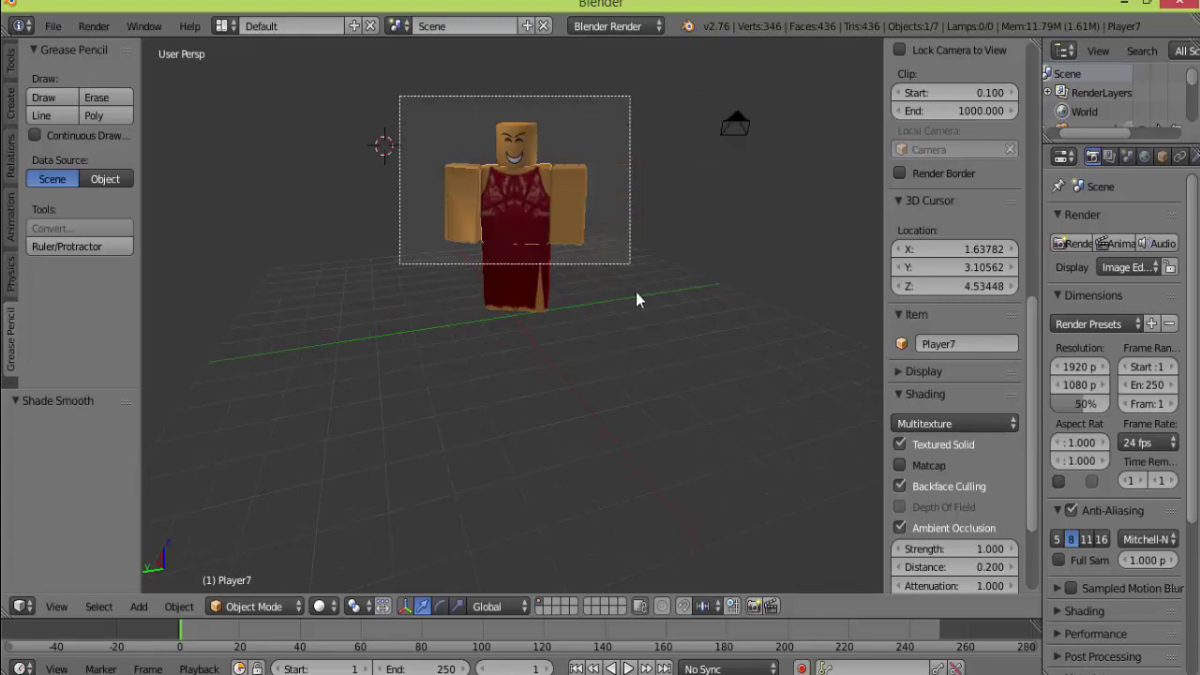
pyautogui.click(698, 244)
# - Select the camera and move it about -3.47 along the Y axis
pyautogui.rightClick(734, 128)
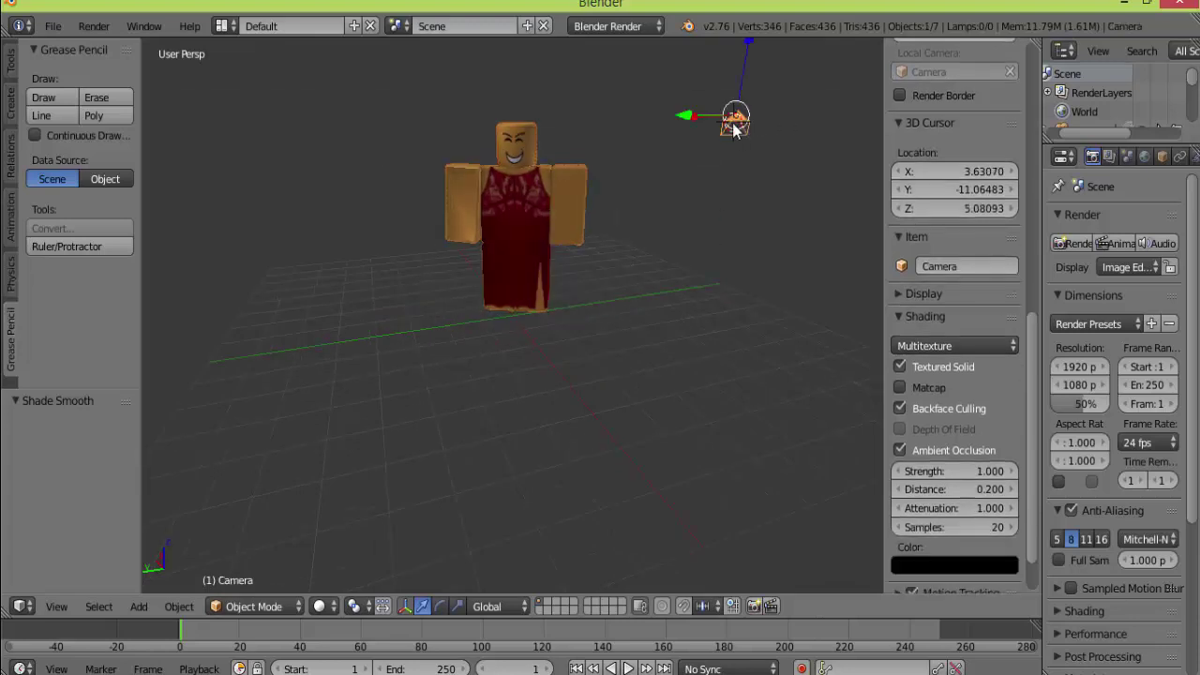
pyautogui.moveTo(693, 116); pyautogui.dragTo(752, 129)
pyautogui.moveTo(753, 129); pyautogui.dragTo(210, 172, button='middle')
pyautogui.scroll(-1, 210, 171)
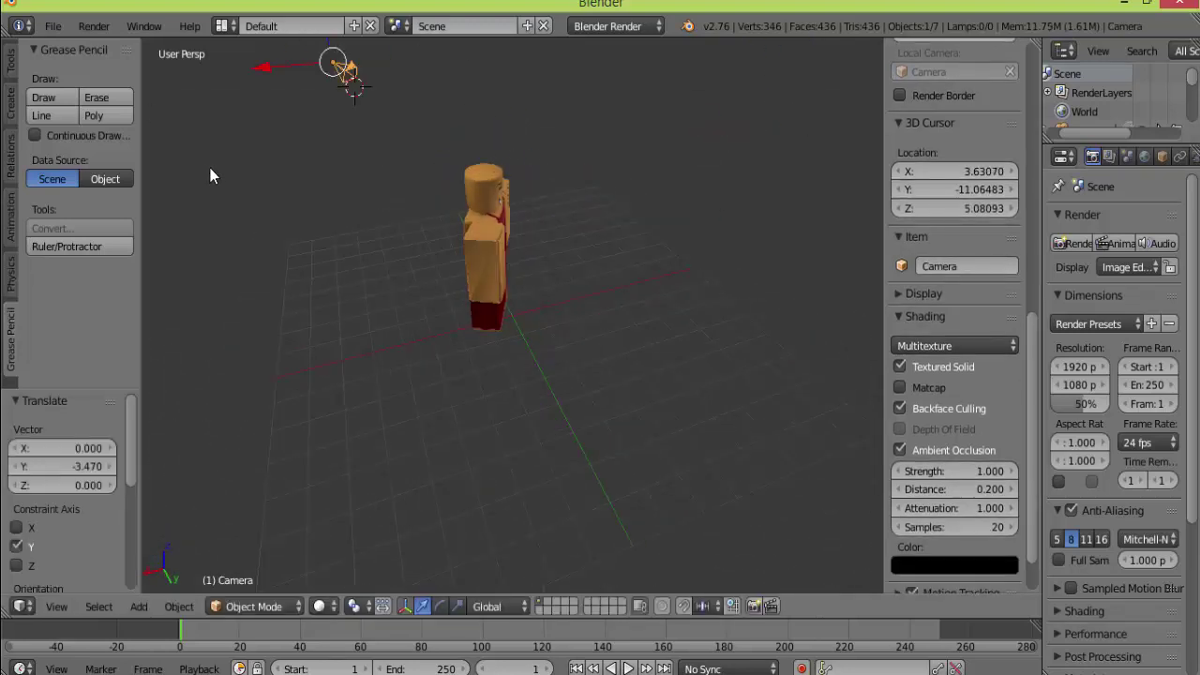
# - Reposition the camera freely and move it about -16.147 along the X axis to the character's front side
pyautogui.press('g')
pyautogui.click(198, 148)
pyautogui.press('g')
pyautogui.click(244, 165)
pyautogui.moveTo(302, 65); pyautogui.dragTo(566, 68)
# - Move the camera along the Y axis and lower it by about 1.218 along the Z axis
pyautogui.scroll(5, 610, 81)
pyautogui.moveTo(616, 83); pyautogui.dragTo(555, 81, button='middle')
pyautogui.scroll(-8, 720, 69)
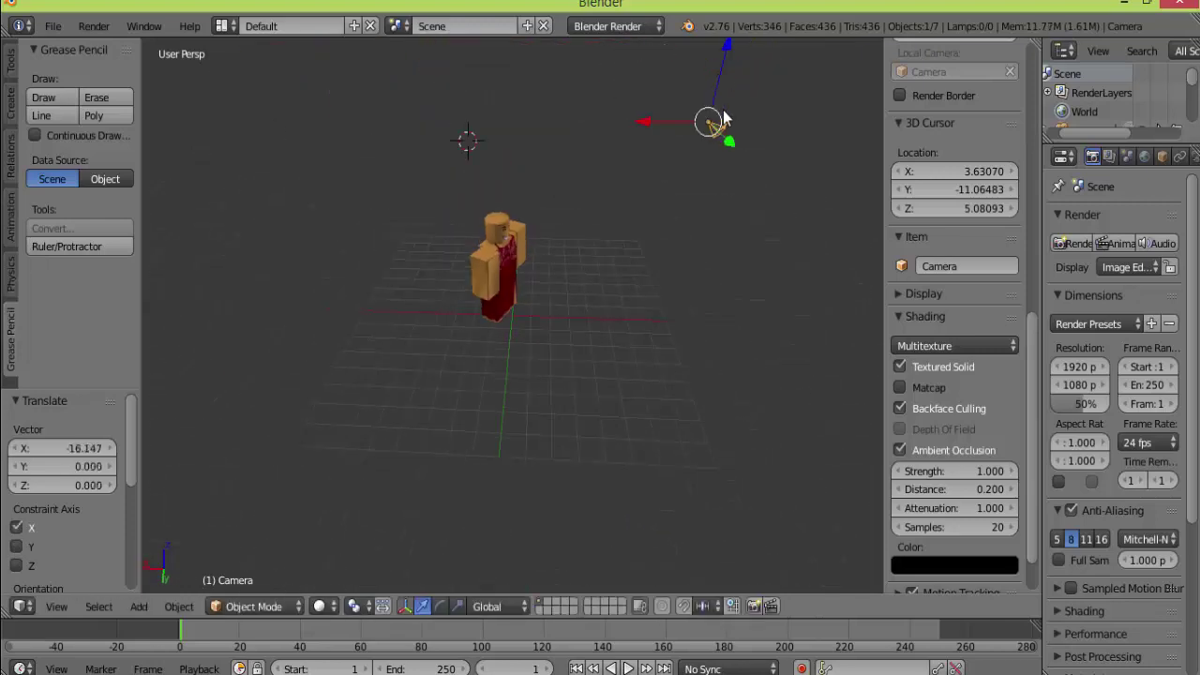
pyautogui.moveTo(729, 138); pyautogui.dragTo(747, 177)
pyautogui.click(755, 259)
pyautogui.moveTo(813, 161); pyautogui.dragTo(803, 185)
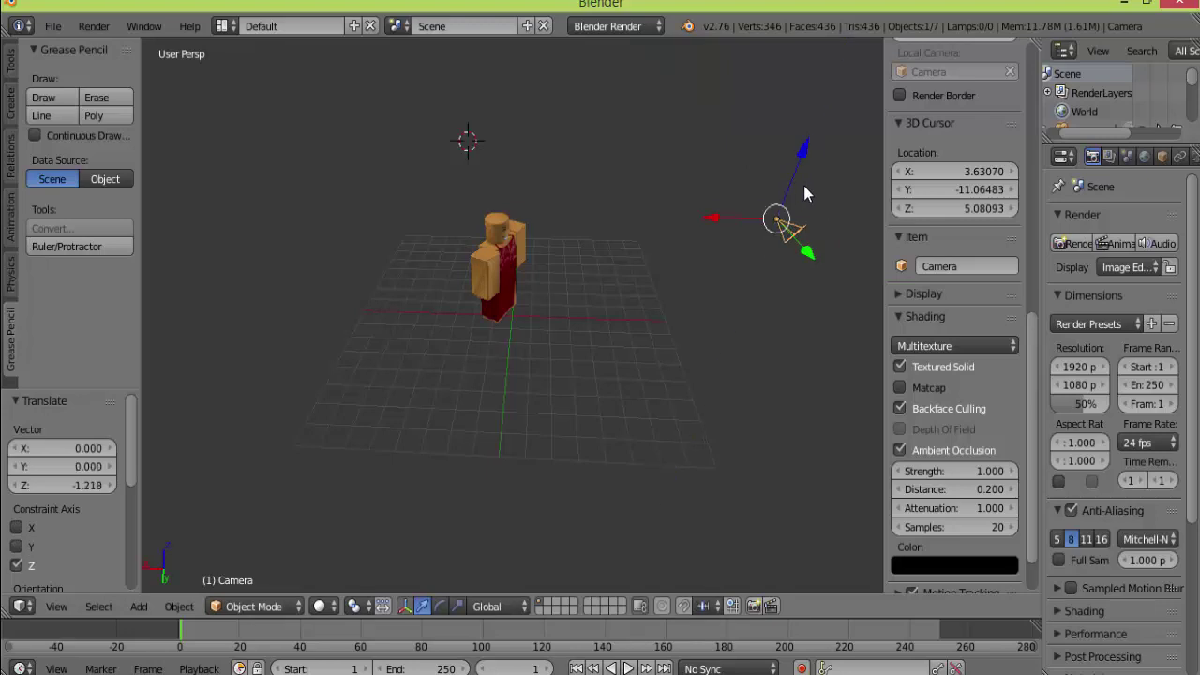
# - Rotate the camera about -420.385° around the global Z axis and about -112.674° around the X axis
pyautogui.press('r')
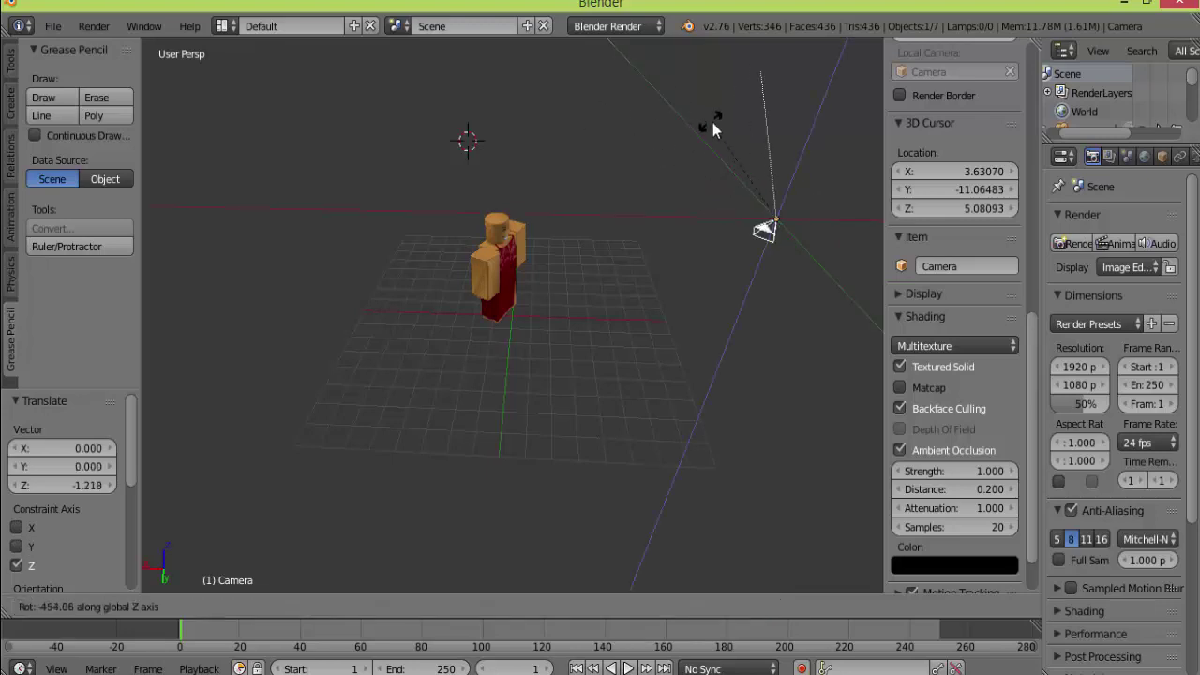
pyautogui.click(640, 153)
pyautogui.moveTo(641, 153); pyautogui.dragTo(806, 235, button='middle')
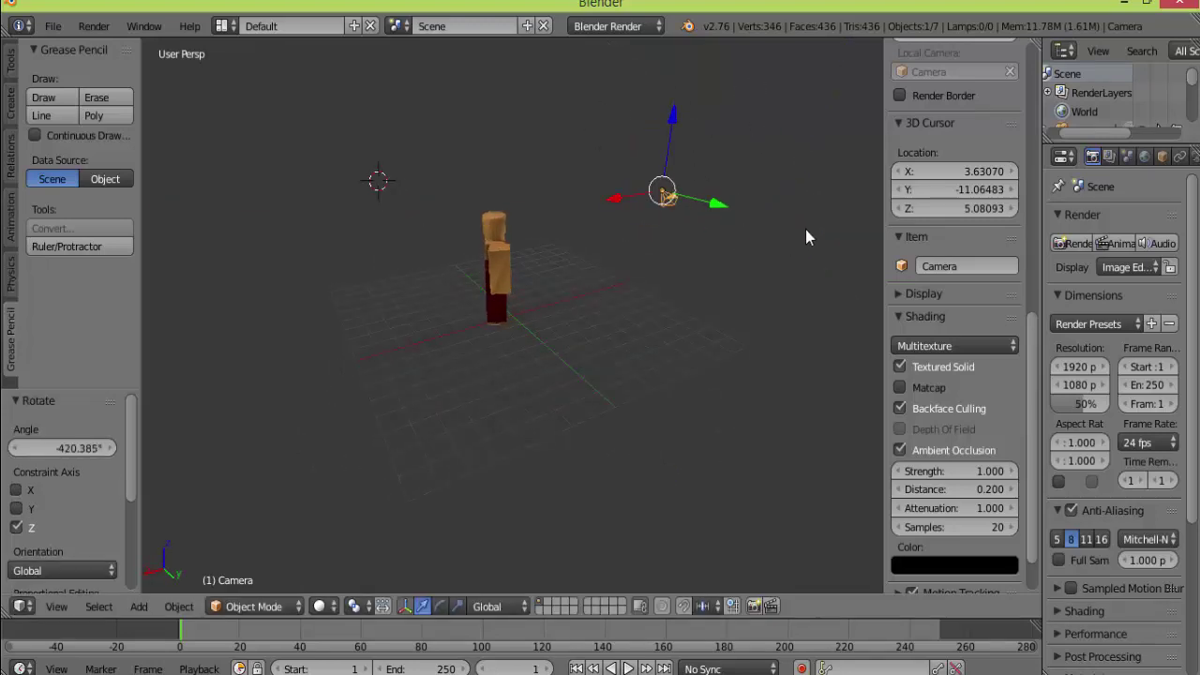
pyautogui.press('r')
pyautogui.press('x')
pyautogui.click(677, 201)
# - Trackball-rotate the camera freely by about -148.4° and -48.7°
pyautogui.press('r')
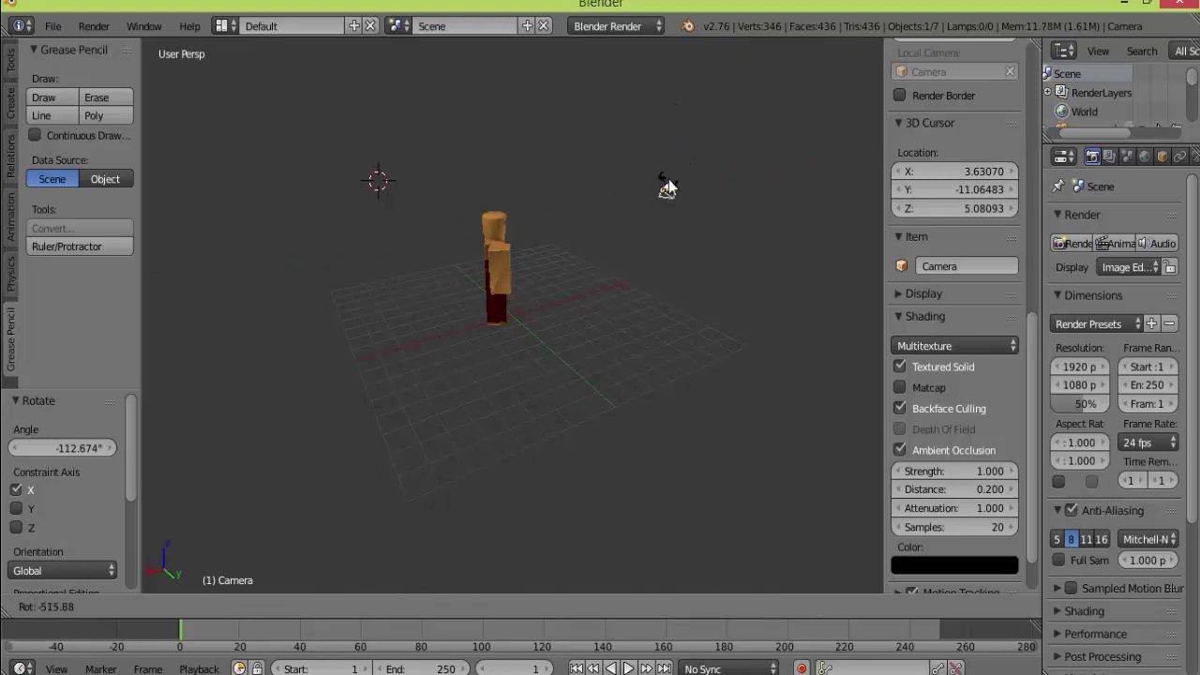
pyautogui.press('r')
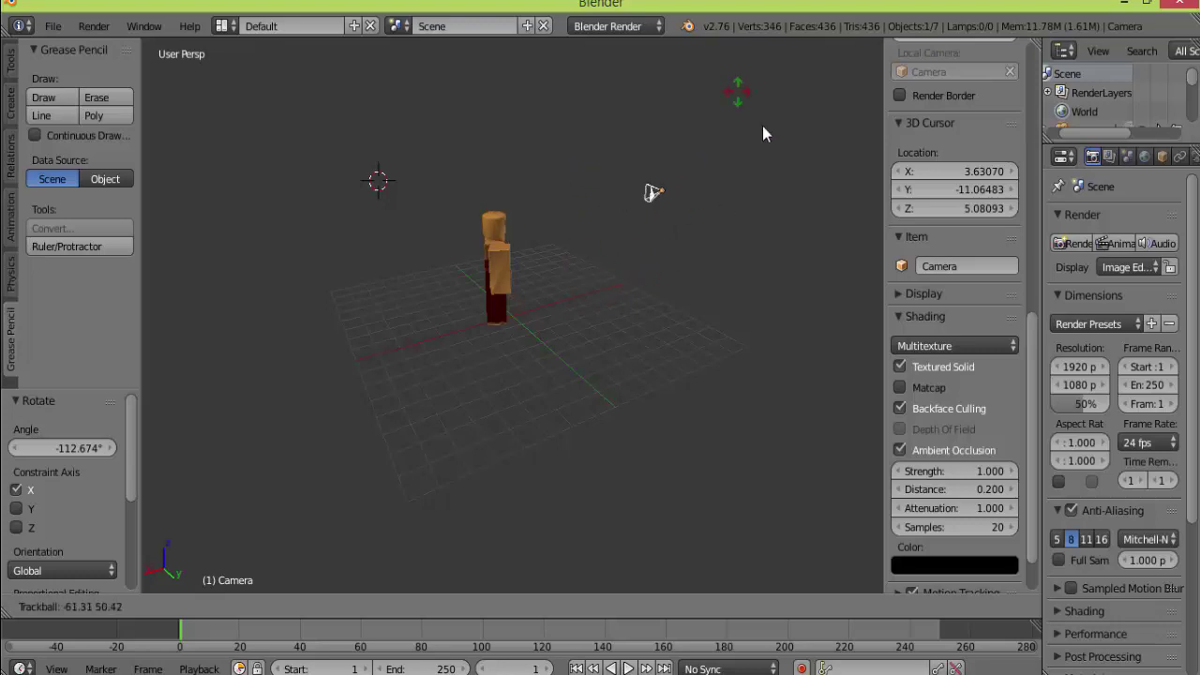
pyautogui.click(591, 502)
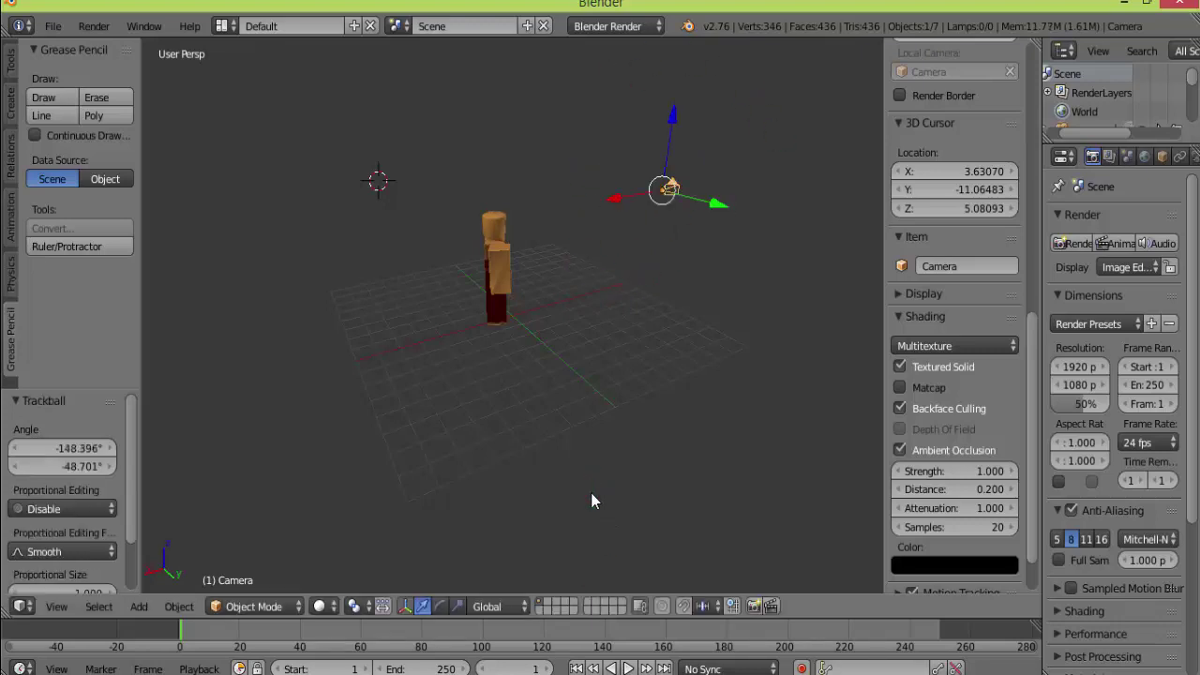
# - Use the rotation manipulator to turn the camera about -67.02° around Z and about 4.793° around X
pyautogui.click(441, 606)
pyautogui.moveTo(682, 207)
pyautogui.mouseDown()
pyautogui.moveTo(656, 209)
pyautogui.moveTo(665, 202)
pyautogui.mouseUp()
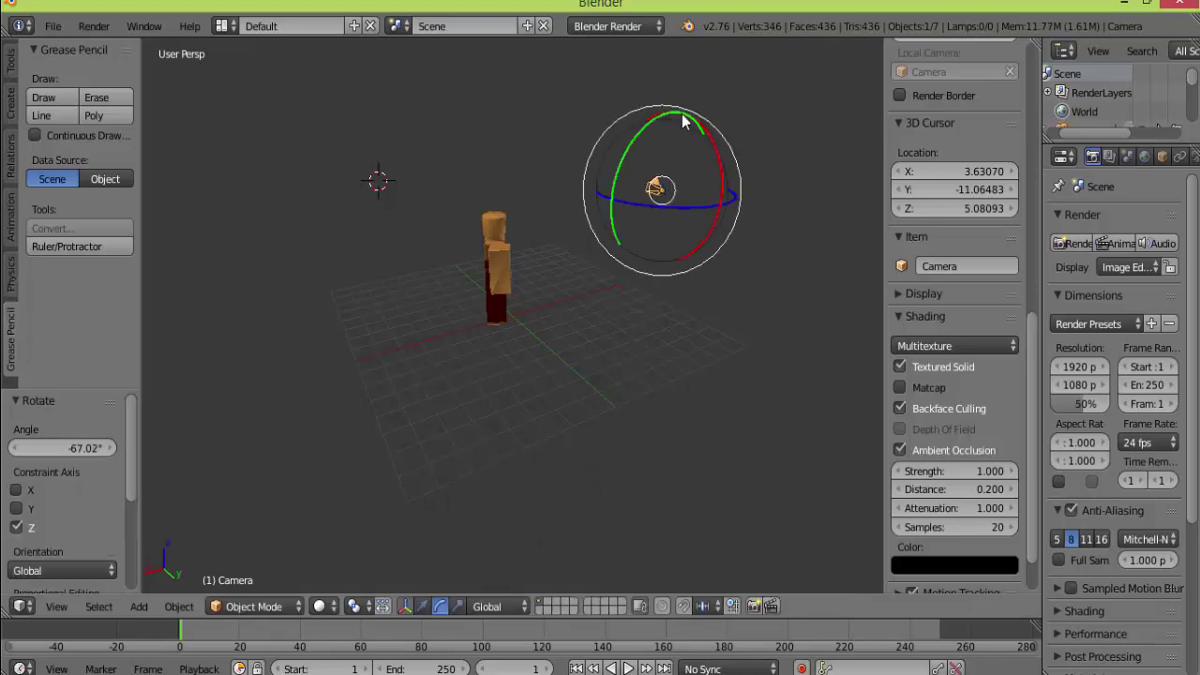
pyautogui.moveTo(682, 122); pyautogui.dragTo(691, 174)
pyautogui.click(737, 257)
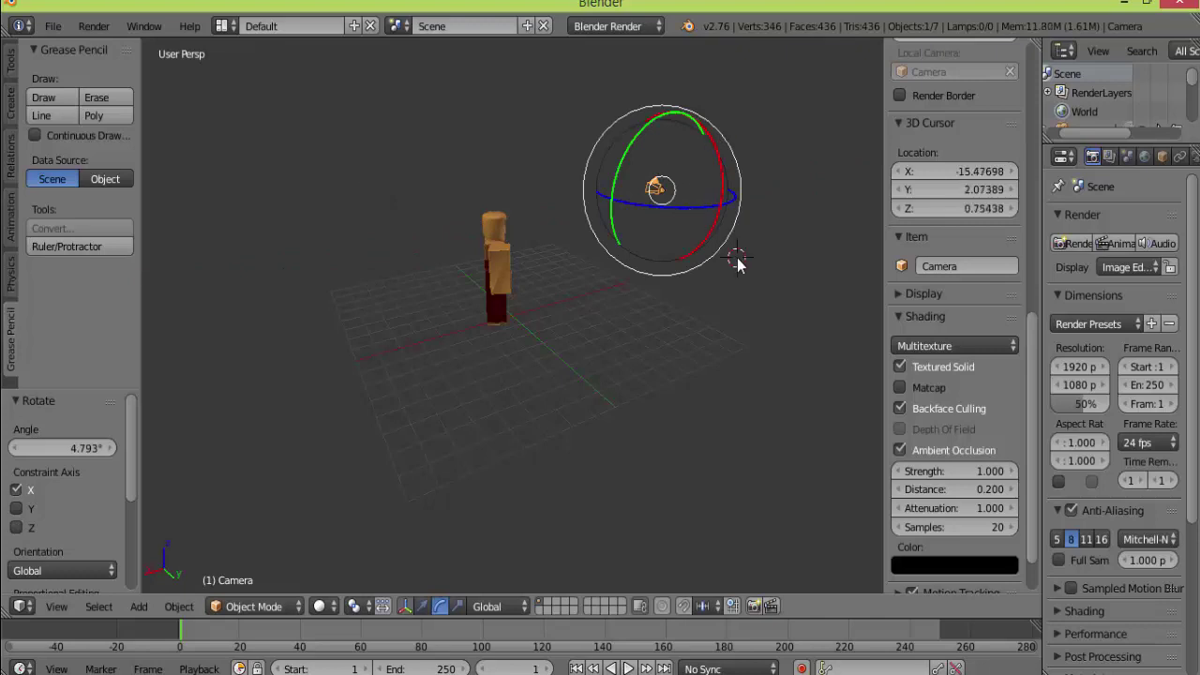
# - Lower the camera by about 1.368 along Z with the translation manipulator and check the view through it
pyautogui.click(423, 607)
pyautogui.moveTo(675, 115); pyautogui.dragTo(651, 148)
pyautogui.press('KP_0')
pyautogui.press('KP_0')
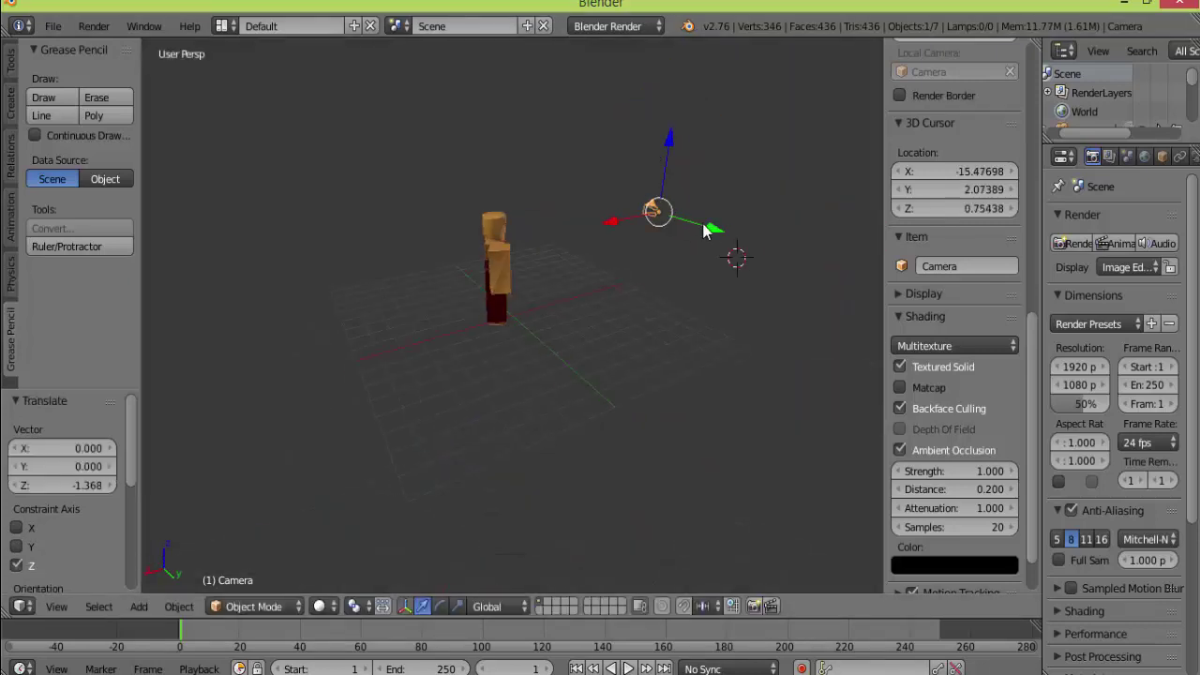
# - Shift the camera along Y, lower it by about 1.197 along Z and check the view through it
pyautogui.moveTo(709, 225); pyautogui.dragTo(721, 224)
pyautogui.moveTo(683, 141); pyautogui.dragTo(686, 162)
pyautogui.press('KP_0')
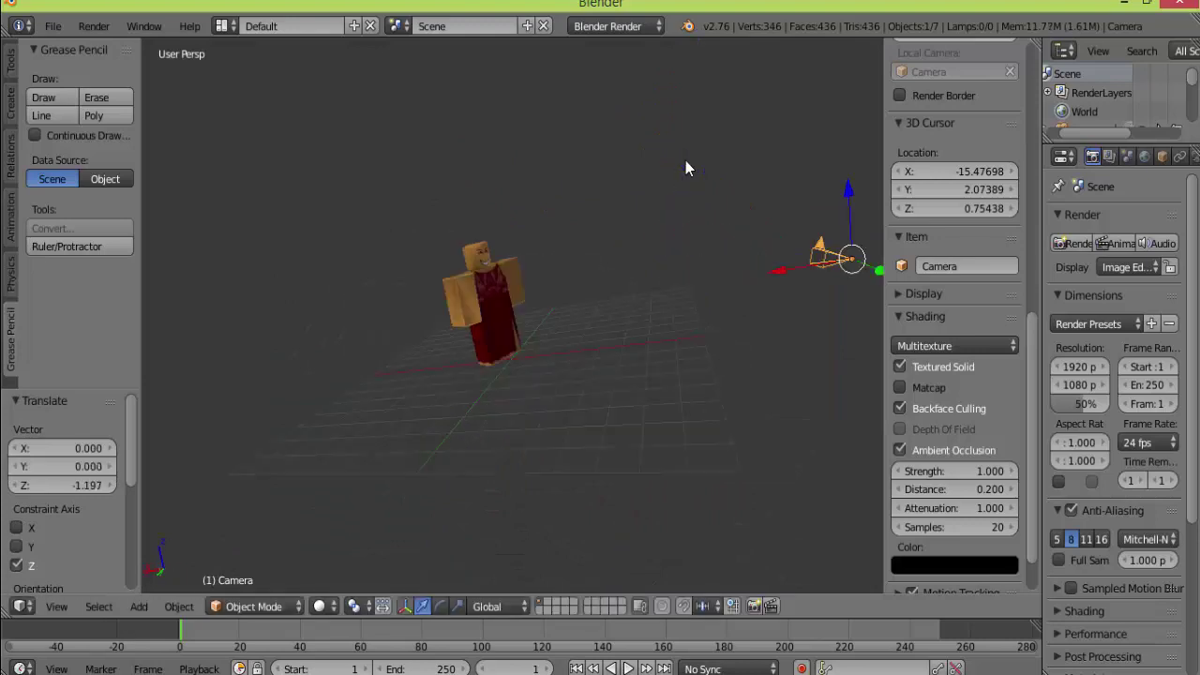
pyautogui.press('KP_0')
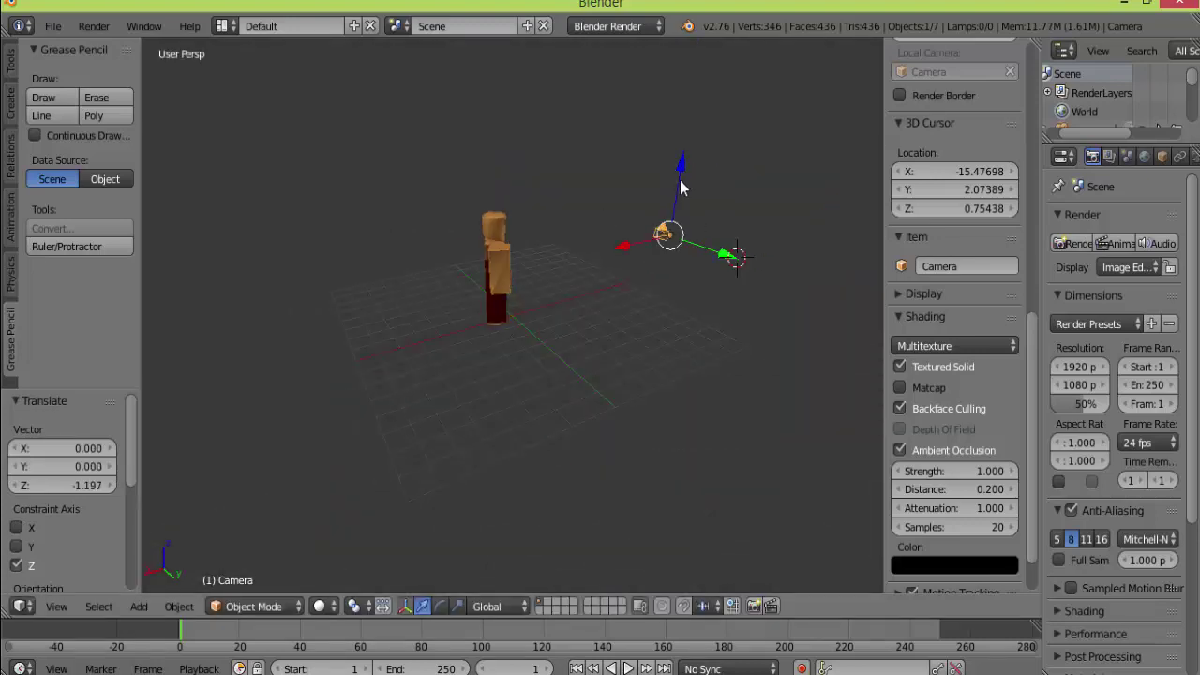
# - Lower the camera along Z, move it 2.363 along X and check the view through it
pyautogui.moveTo(681, 180); pyautogui.dragTo(681, 194)
pyautogui.moveTo(632, 257); pyautogui.dragTo(620, 274)
pyautogui.press('KP_0')
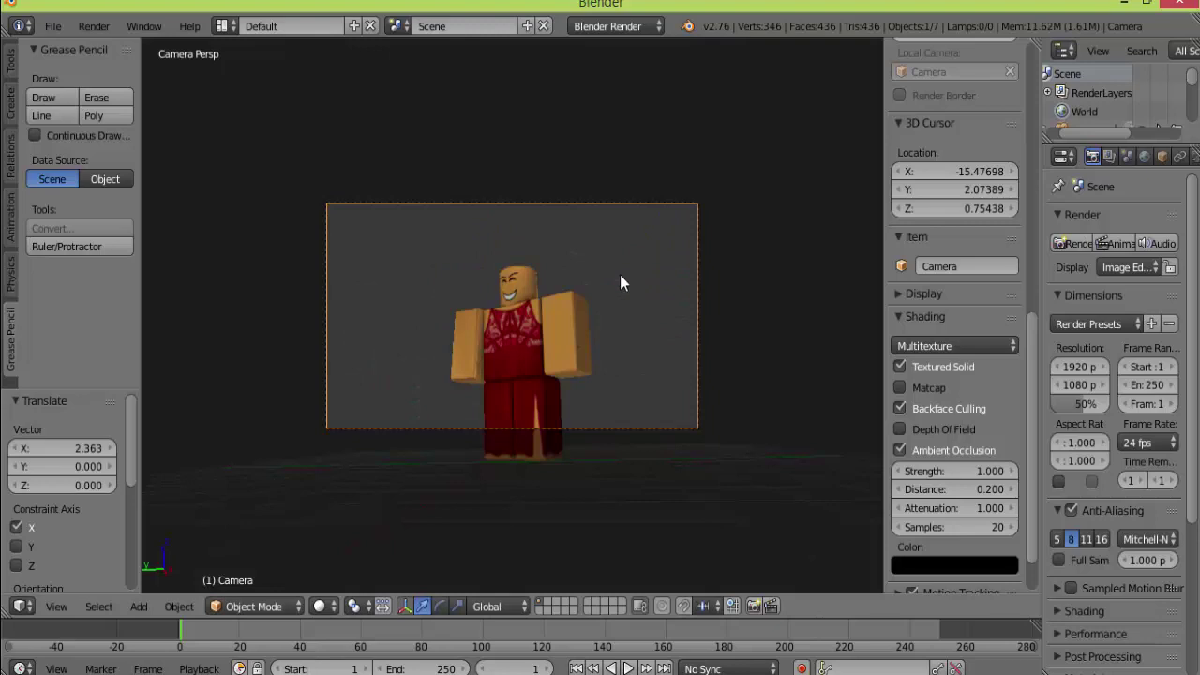
pyautogui.press('KP_0')
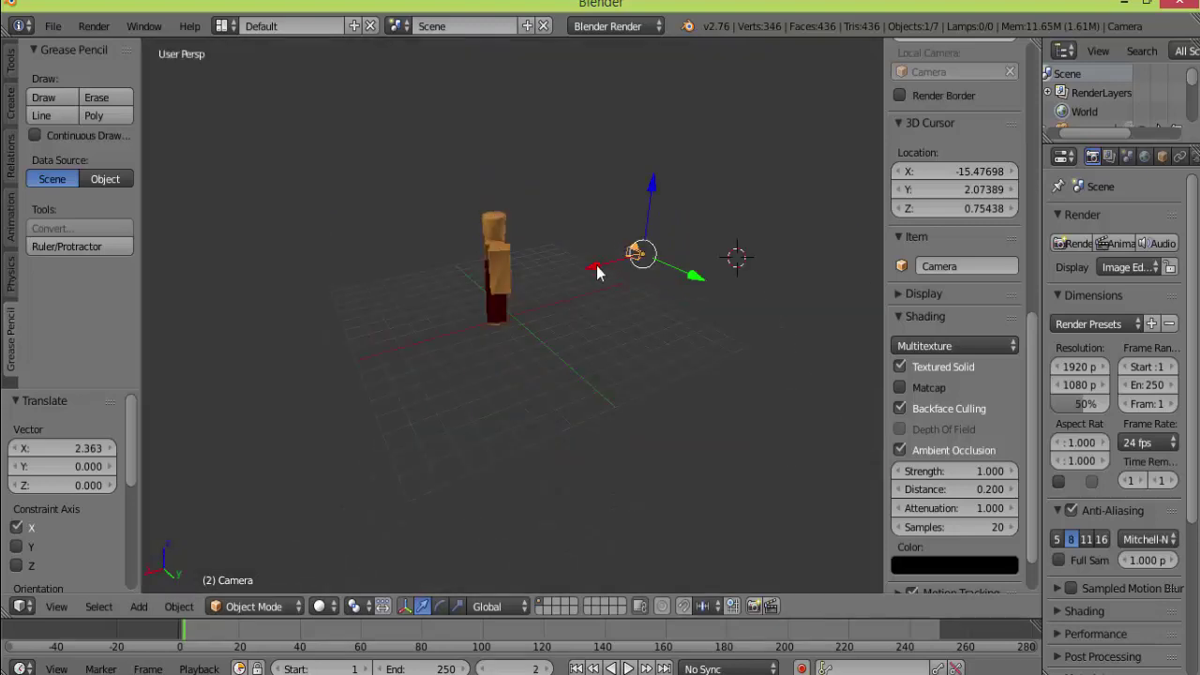
# - Shift the camera 1.972 along Y and check the framing of the character through it
pyautogui.moveTo(597, 266); pyautogui.dragTo(688, 314)
pyautogui.press('z')
pyautogui.press('KP_0')
pyautogui.press('KP_0')
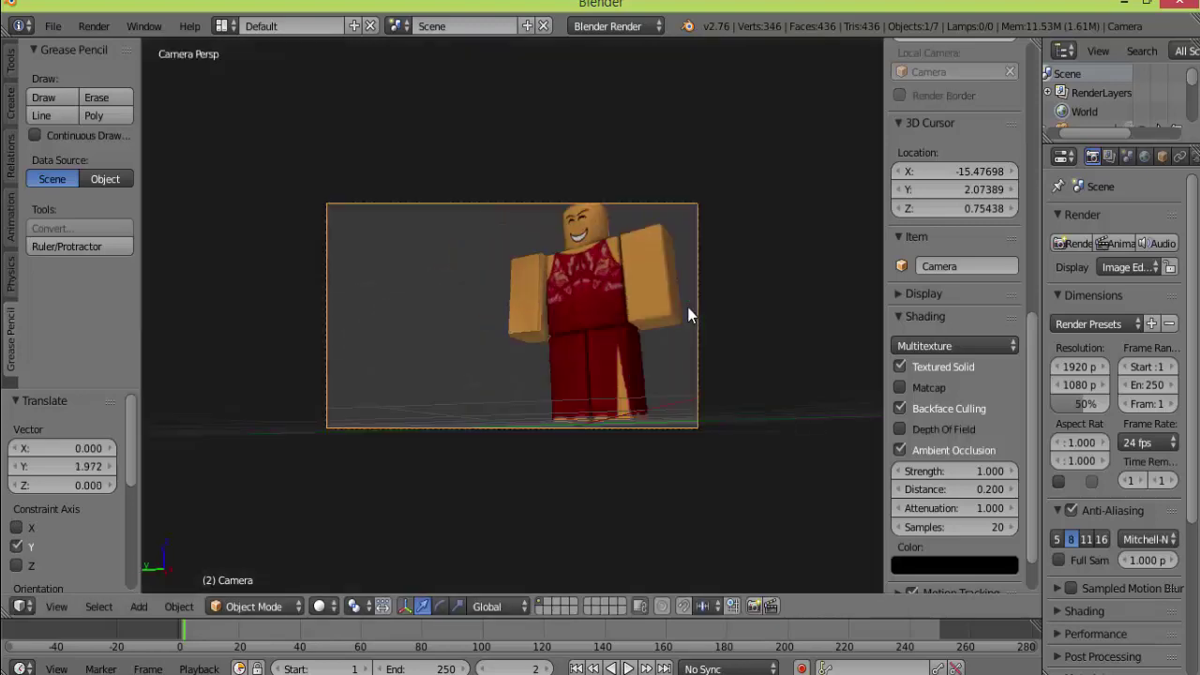
pyautogui.press('KP_0')
# - Move the camera along X, nudge it freely by -0.026, -0.044 and 0.097, and check its view
pyautogui.moveTo(607, 286)
pyautogui.mouseDown()
pyautogui.moveTo(592, 293)
pyautogui.moveTo(627, 283)
pyautogui.mouseUp()
pyautogui.press('KP_0')
pyautogui.press('KP_0')
pyautogui.moveTo(665, 227); pyautogui.dragTo(642, 263)
pyautogui.press('KP_0')
pyautogui.press('KP_0')
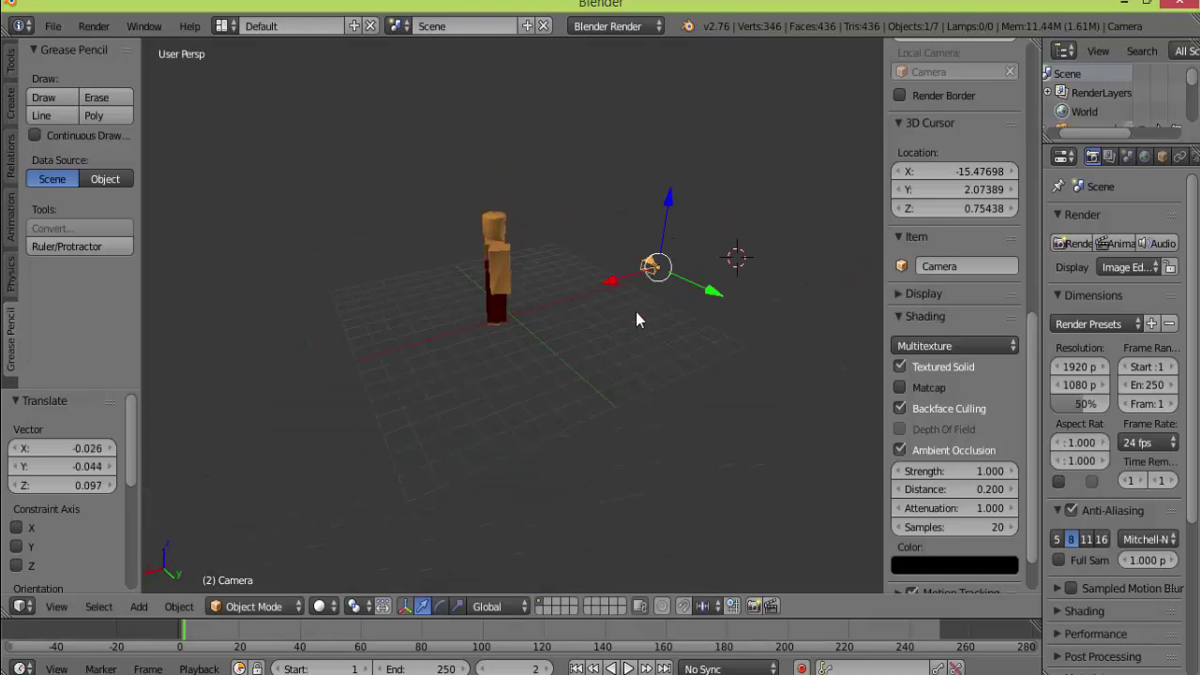
# - Shift the camera by -0.300 along Y and check the view through it
pyautogui.moveTo(710, 294); pyautogui.dragTo(704, 287)
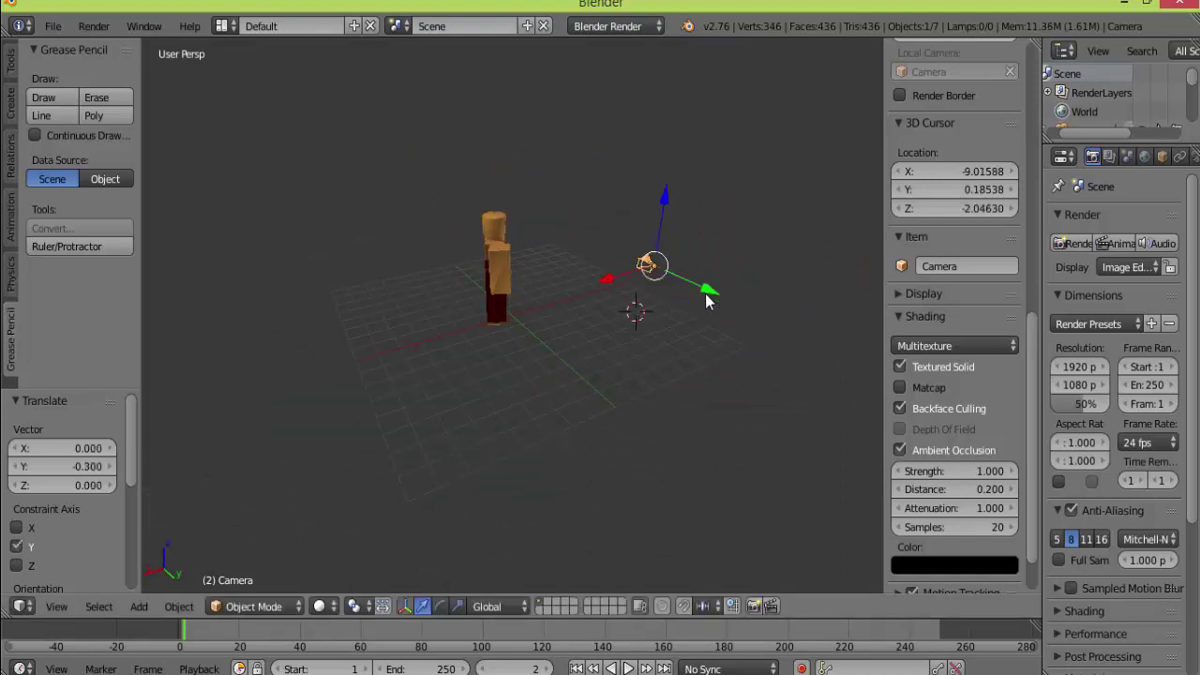
pyautogui.press('KP_0')
pyautogui.press('KP_0')
# - Add all of the character's body parts to the selection with a box selection around the figure
pyautogui.moveTo(663, 253); pyautogui.dragTo(461, 283, button='middle')
pyautogui.click(577, 262)
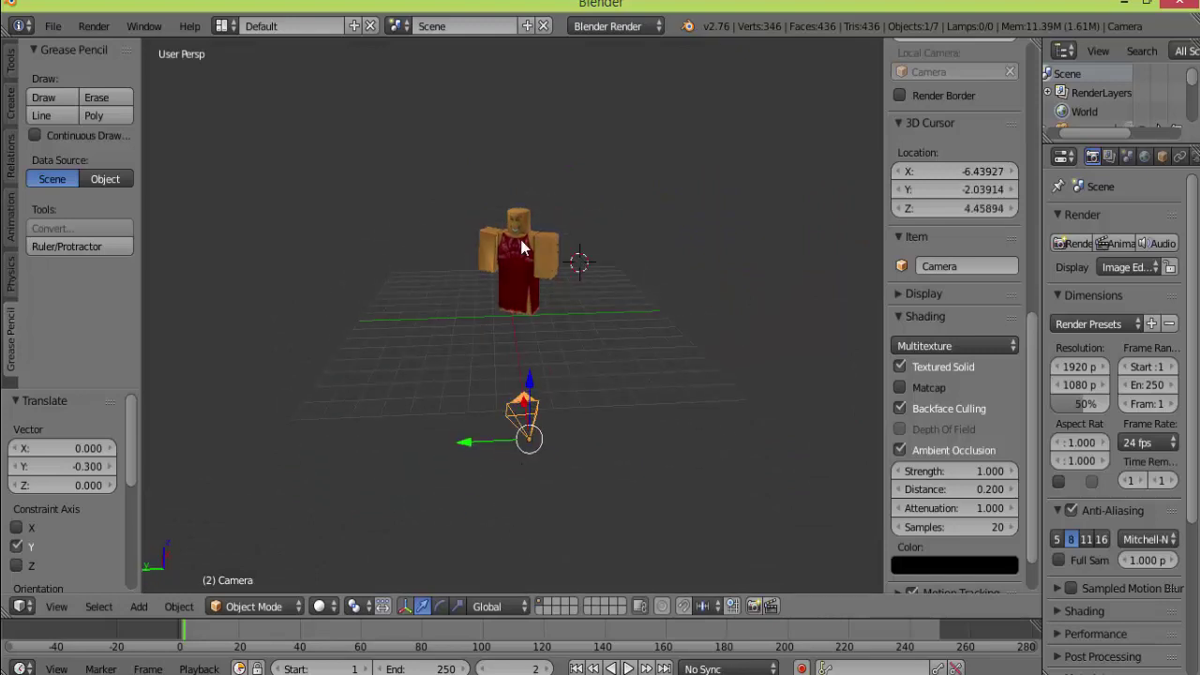
pyautogui.scroll(3, 483, 200)
pyautogui.moveTo(482, 198); pyautogui.dragTo(506, 178, button='middle')
pyautogui.scroll(-1, 509, 179)
pyautogui.scroll(1, 509, 179)
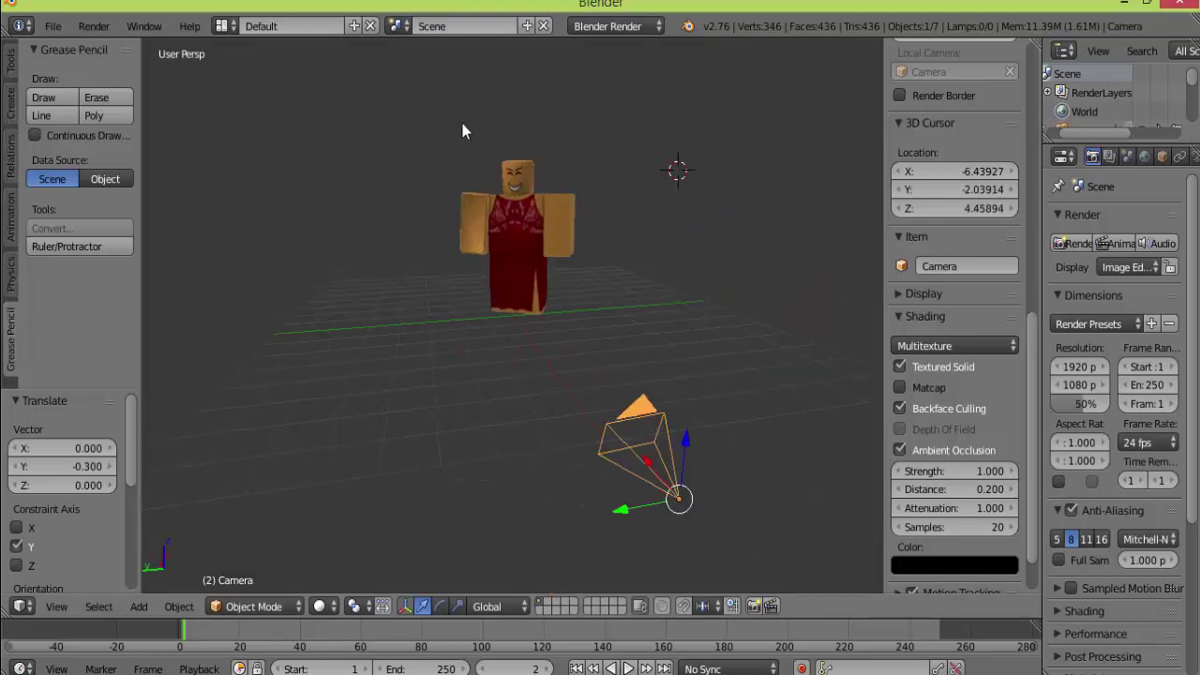
pyautogui.click(445, 128)
pyautogui.press('b')
pyautogui.moveTo(443, 125); pyautogui.dragTo(603, 326)
# - Render the active scene and repeat the render to check how the character looks
pyautogui.click(1109, 156)
pyautogui.click(1092, 157)
pyautogui.click(1072, 243)
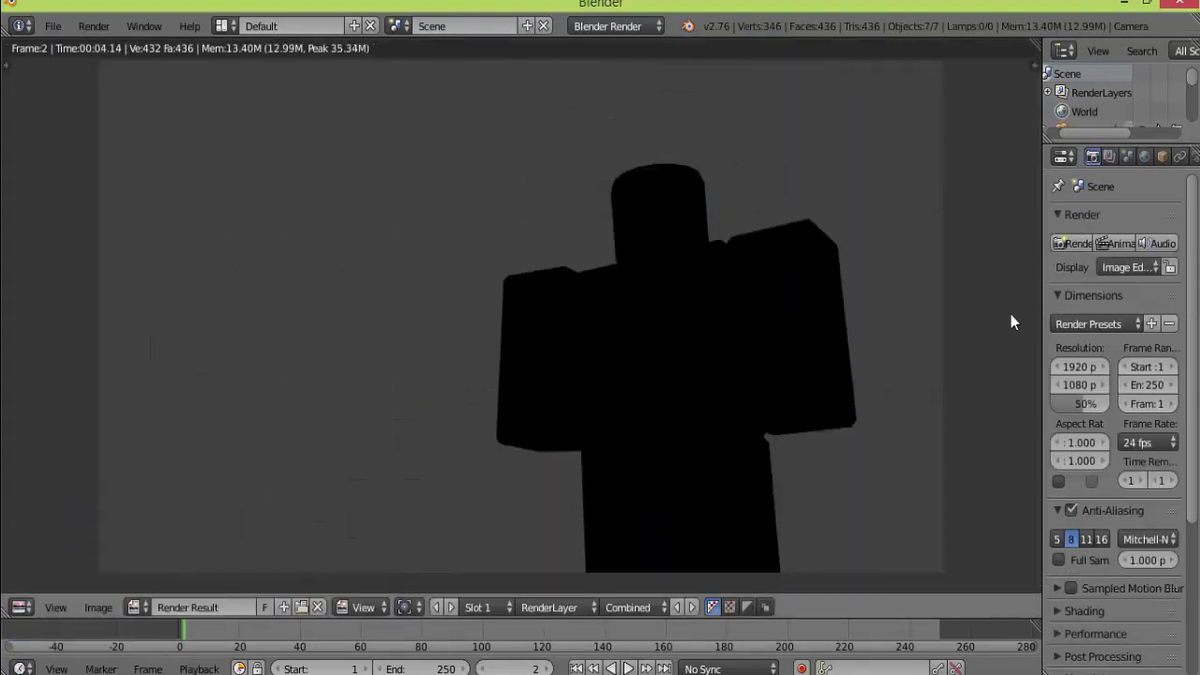
pyautogui.click(1076, 245)
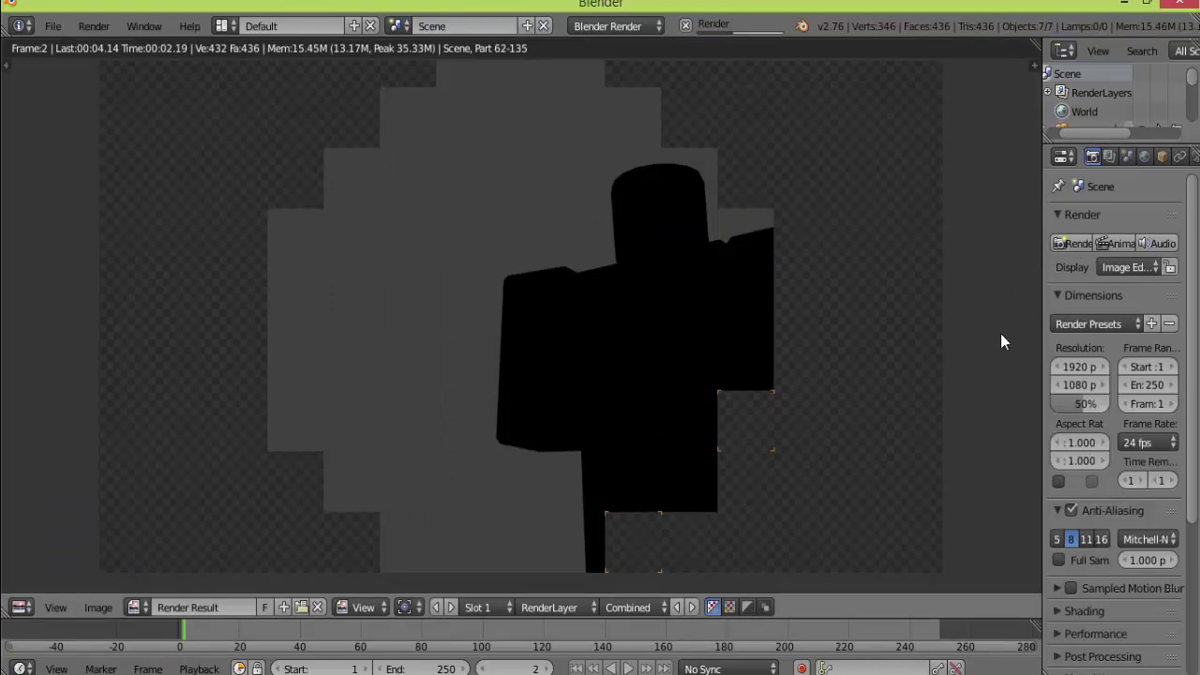
# - Leave the render and set the world's horizon color to bright green with R 0.016, G 1.000 and B 0.000
pyautogui.click(1163, 156)
pyautogui.click(1145, 157)
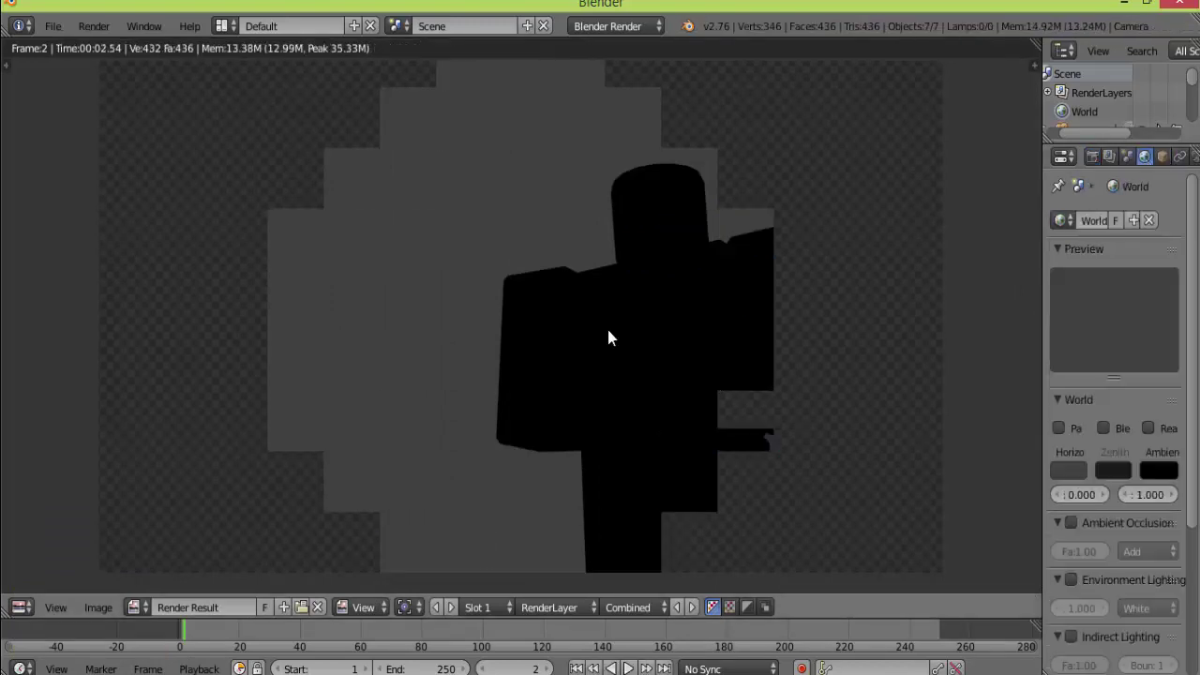
pyautogui.press('Escape')
pyautogui.click(730, 202)
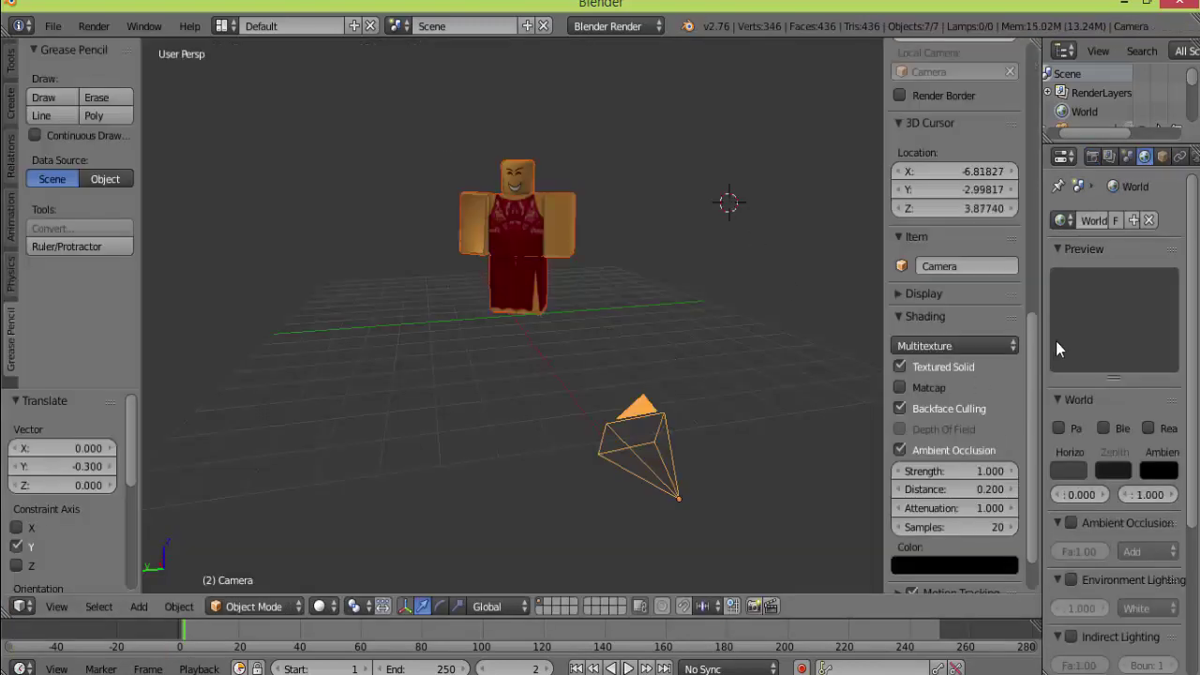
pyautogui.scroll(-2, 1071, 375)
pyautogui.click(1080, 393)
pyautogui.moveTo(1026, 331); pyautogui.dragTo(1139, 331)
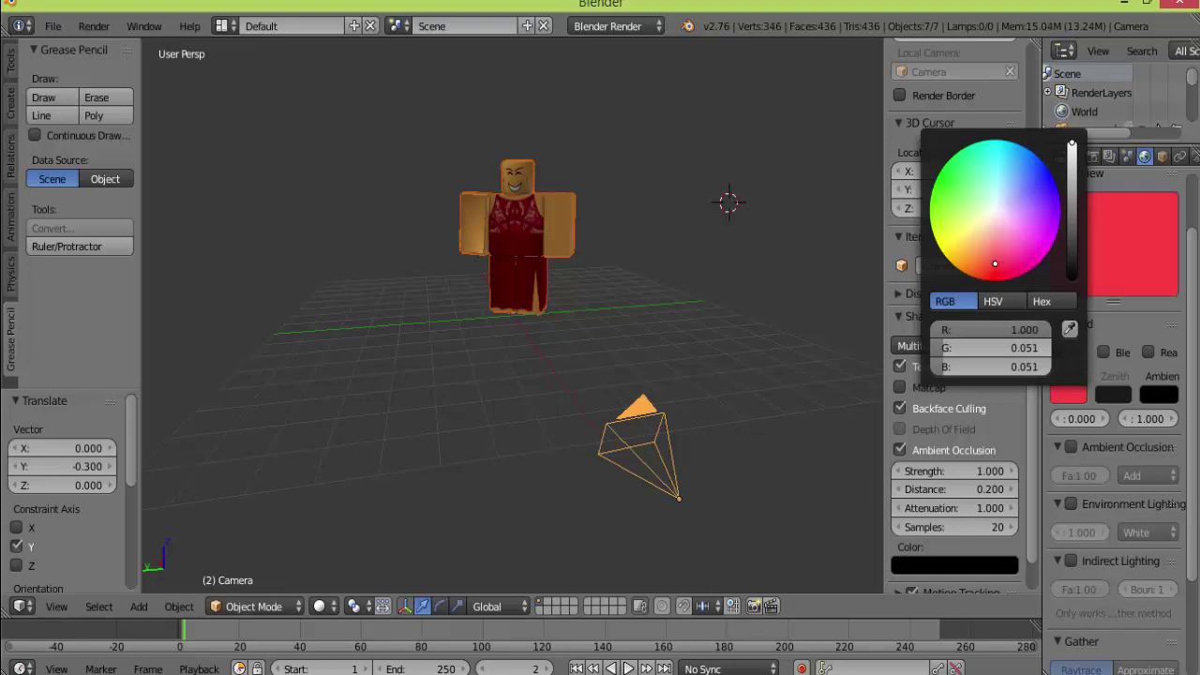
pyautogui.click(951, 203)
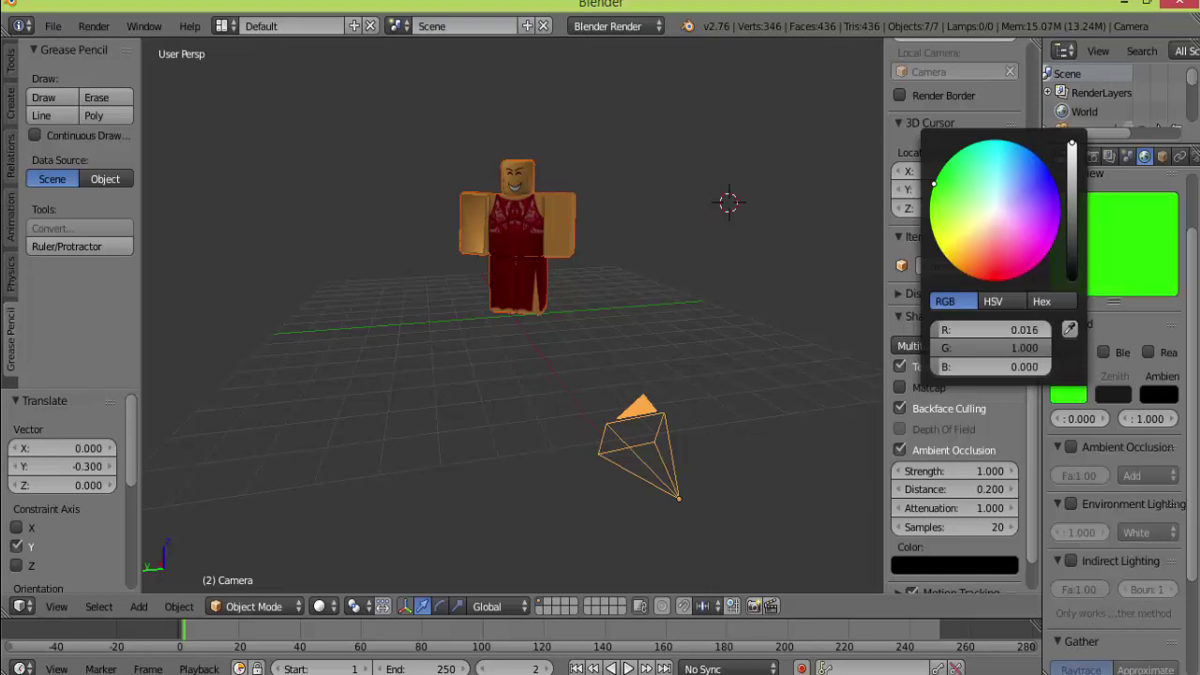
# - Place the 3D cursor beside the character and add a Sun lamp there
pyautogui.click(1093, 158)
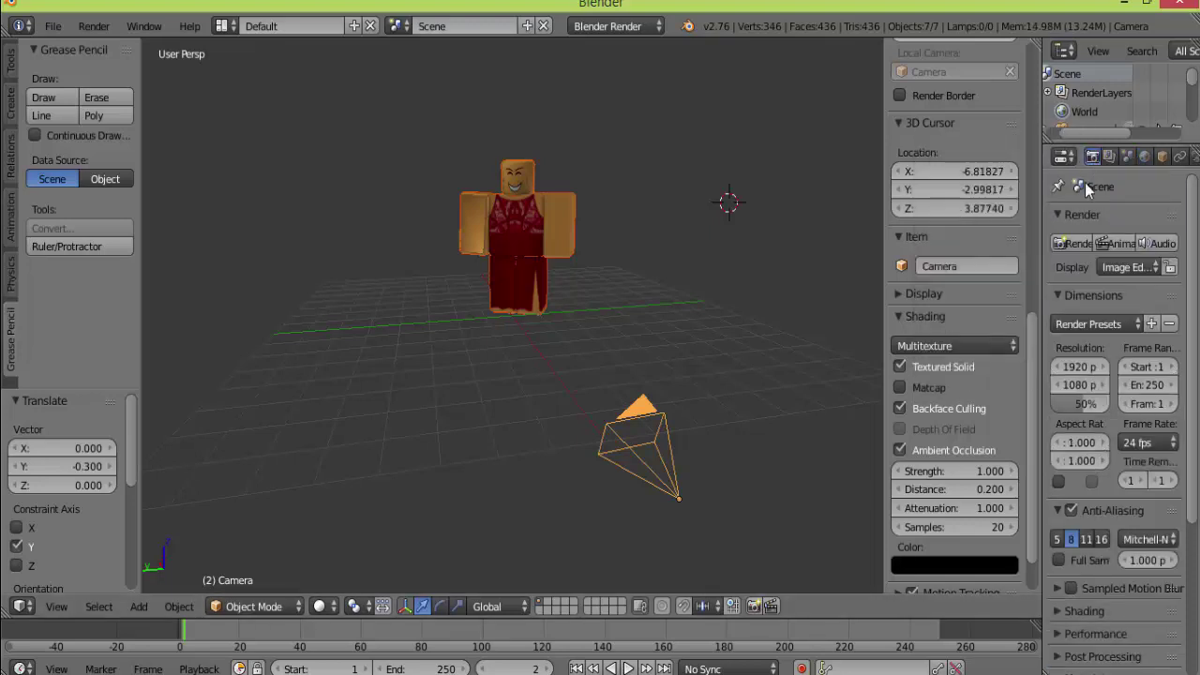
pyautogui.click(688, 247)
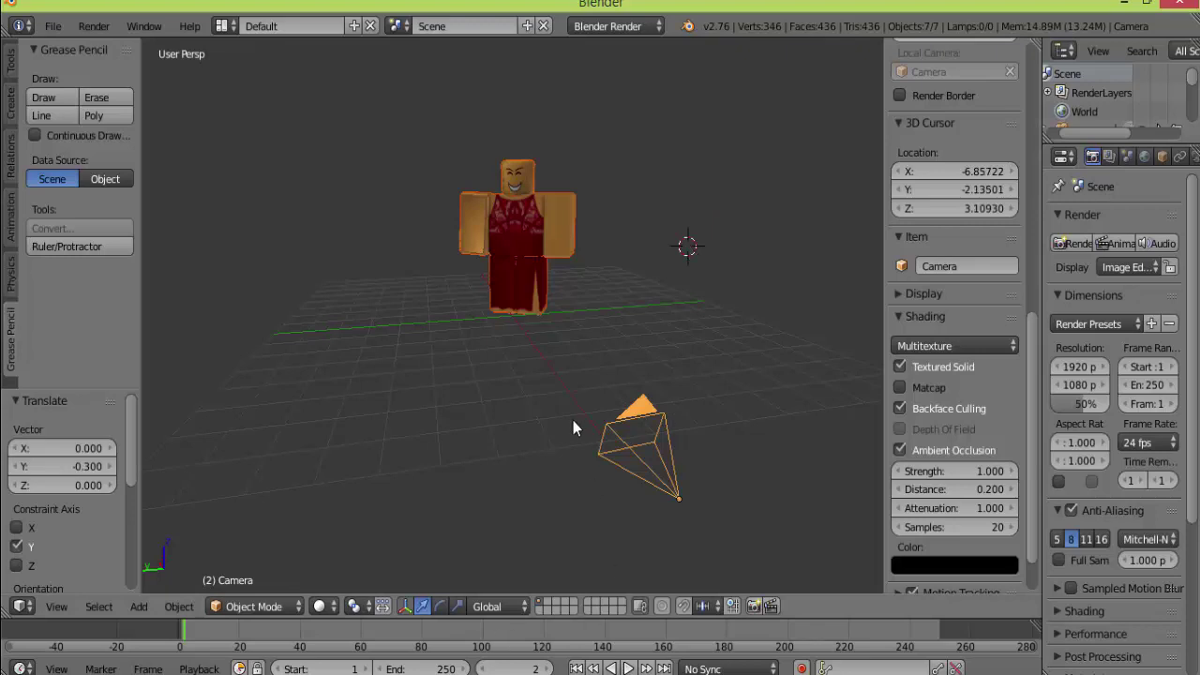
pyautogui.hotkey('shift', 'a')
pyautogui.moveTo(567, 604)
pyautogui.click(627, 542)
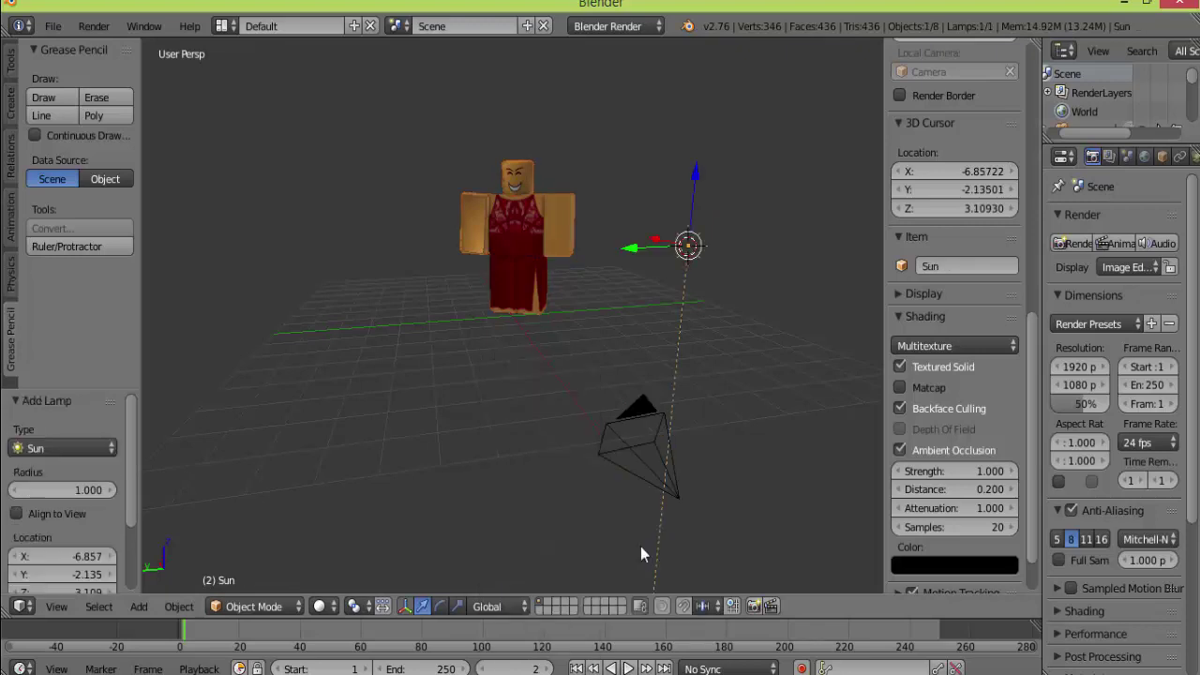
# - Move the sun lamp 4.707 and another 0.743 along Y, and tilt its ray toward the character's side
pyautogui.click(689, 246)
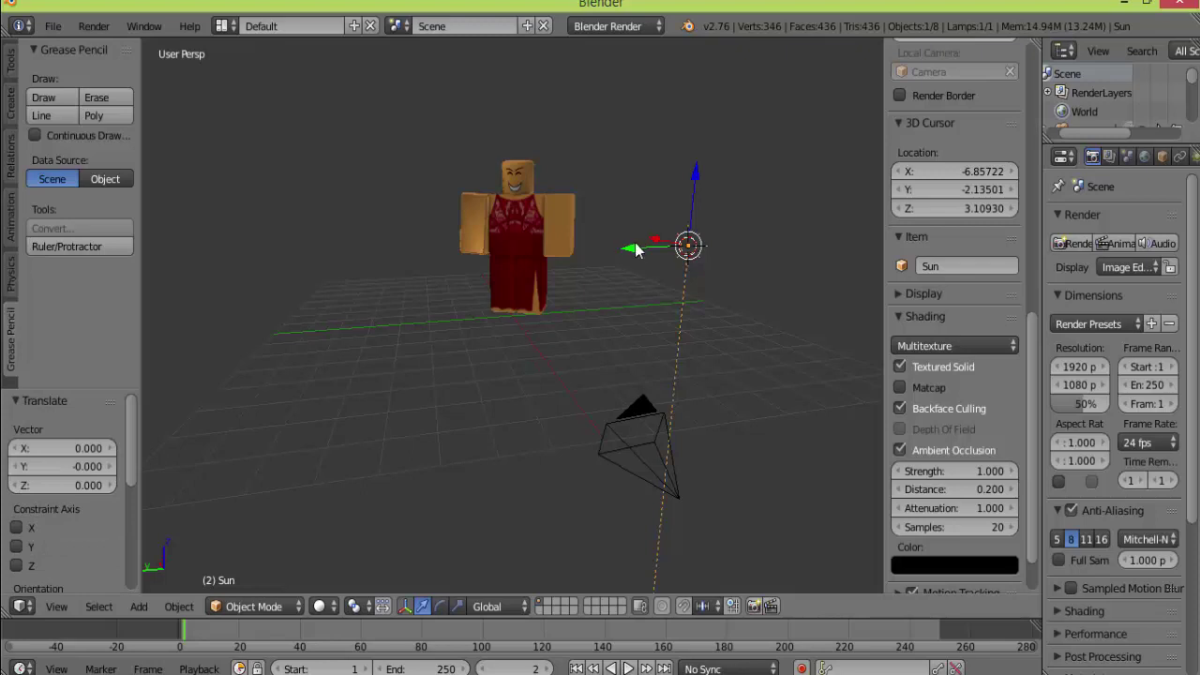
pyautogui.moveTo(636, 249); pyautogui.dragTo(402, 312)
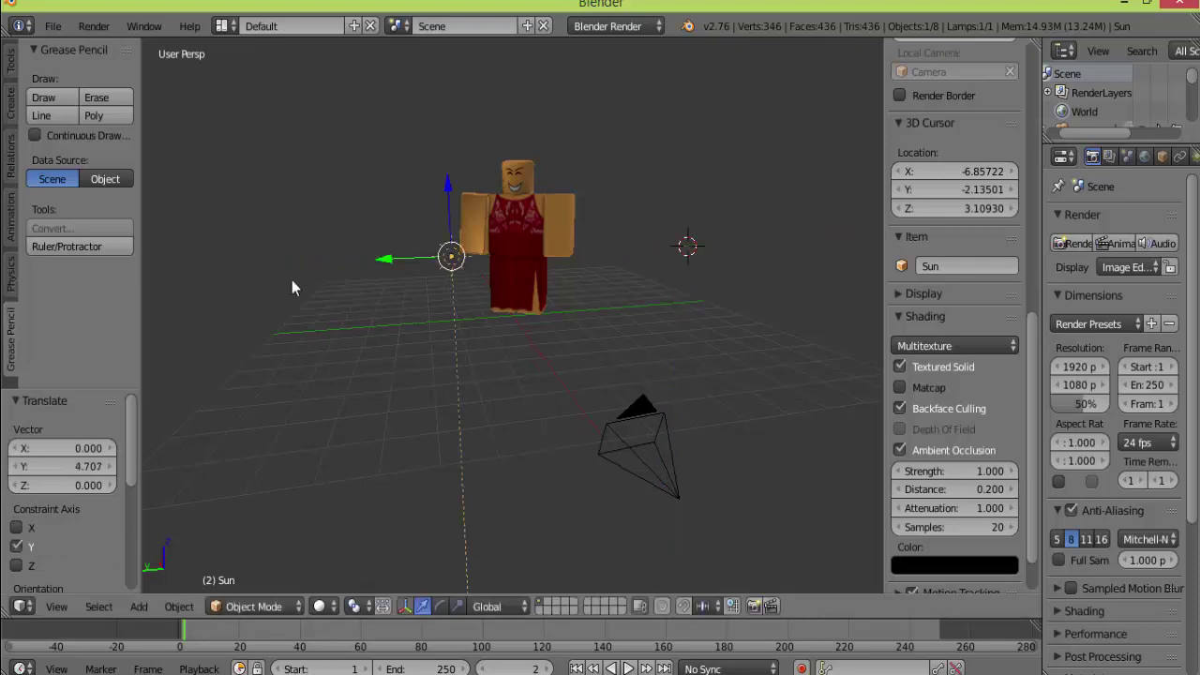
pyautogui.click(441, 606)
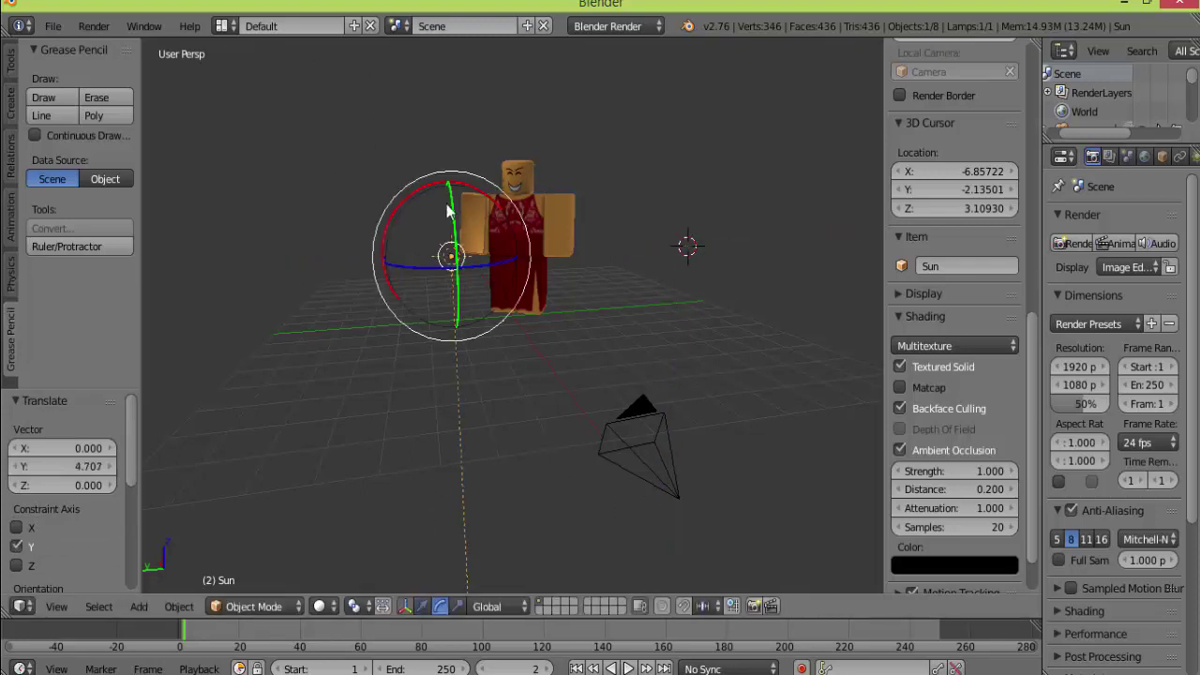
pyautogui.moveTo(447, 211); pyautogui.dragTo(442, 208)
pyautogui.moveTo(422, 251); pyautogui.dragTo(370, 269)
pyautogui.click(419, 606)
# - Rotate the sun lamp 61.142° around Z so its ray points toward the character's front
pyautogui.click(440, 606)
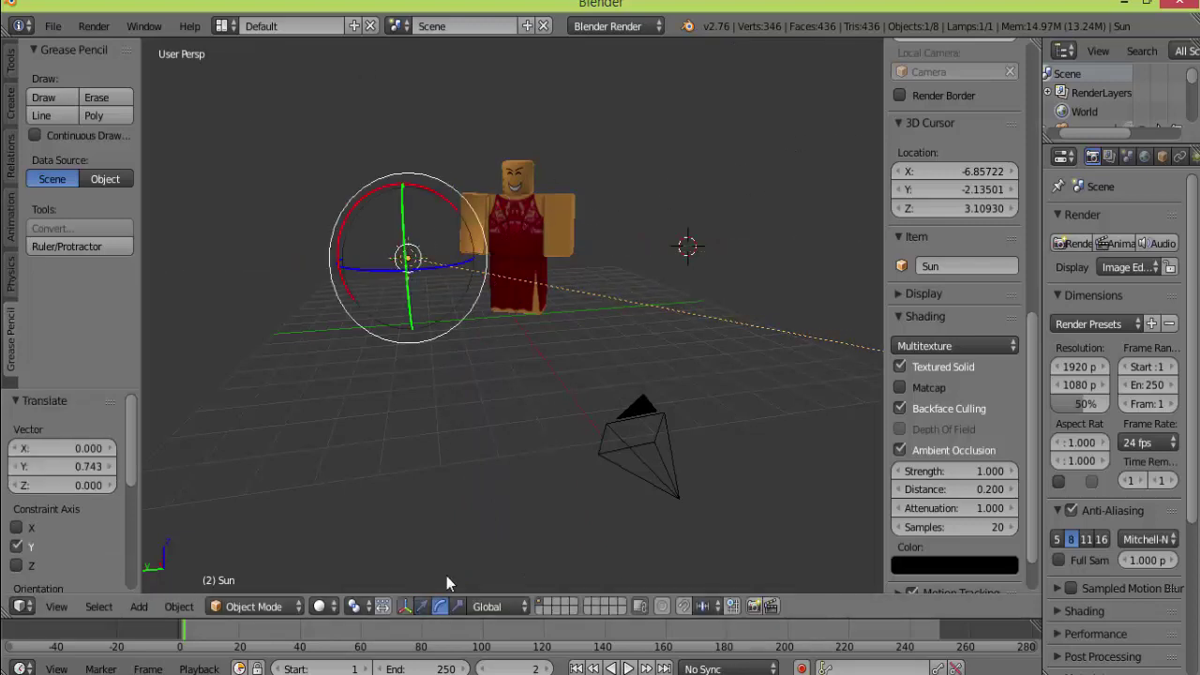
pyautogui.click(466, 266)
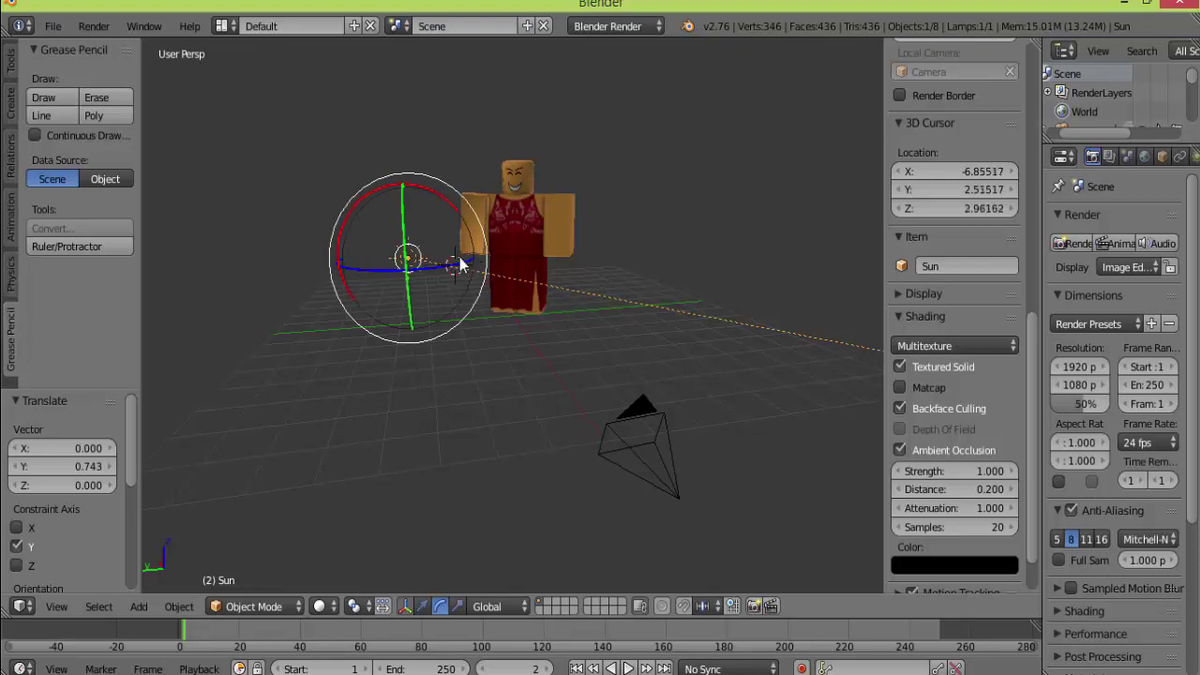
pyautogui.click(457, 208)
pyautogui.click(432, 191)
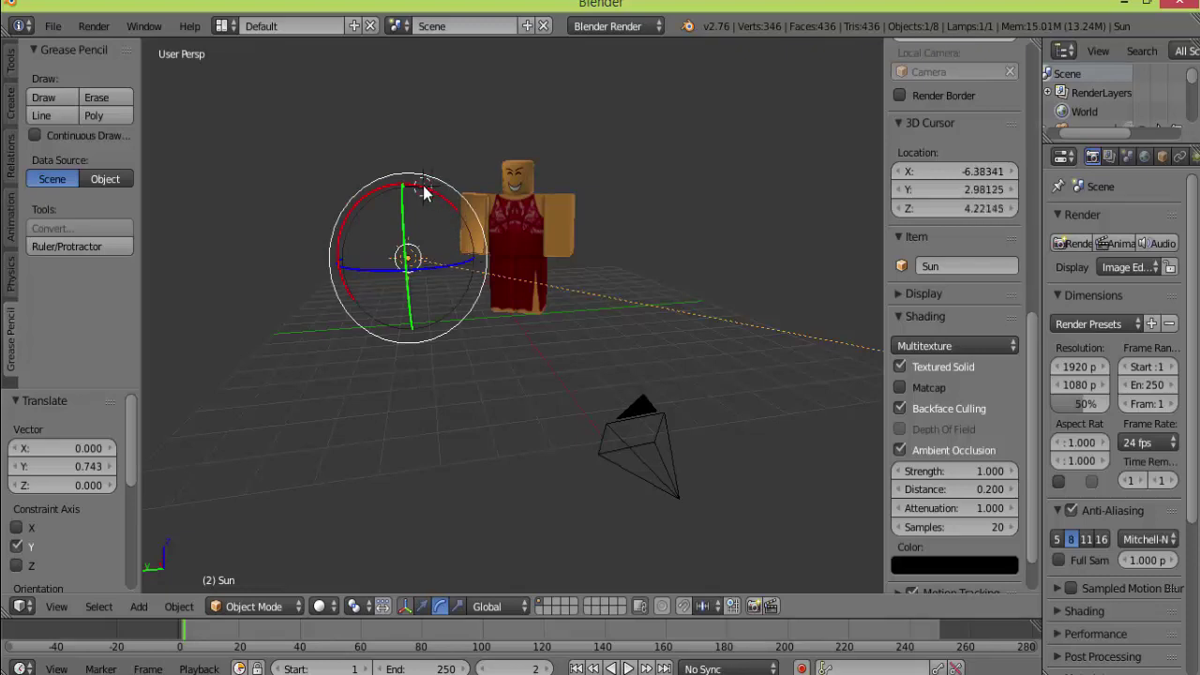
pyautogui.click(466, 265)
pyautogui.moveTo(429, 271)
pyautogui.mouseDown()
pyautogui.moveTo(405, 273)
pyautogui.moveTo(380, 245)
pyautogui.moveTo(502, 233)
pyautogui.moveTo(442, 256)
pyautogui.mouseUp()
pyautogui.moveTo(442, 256); pyautogui.dragTo(661, 268, button='middle')
pyautogui.moveTo(729, 229); pyautogui.dragTo(747, 238)
# - Render the active scene to check the sun lighting and green background, and close the render
pyautogui.click(708, 178)
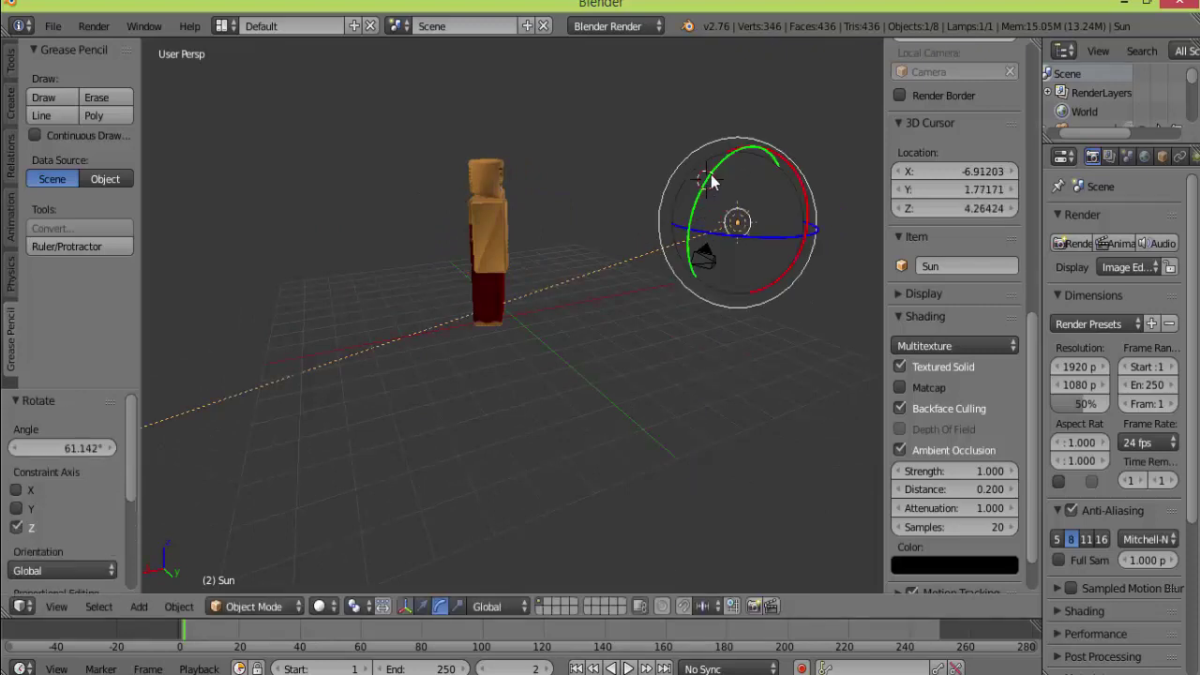
pyautogui.click(722, 157)
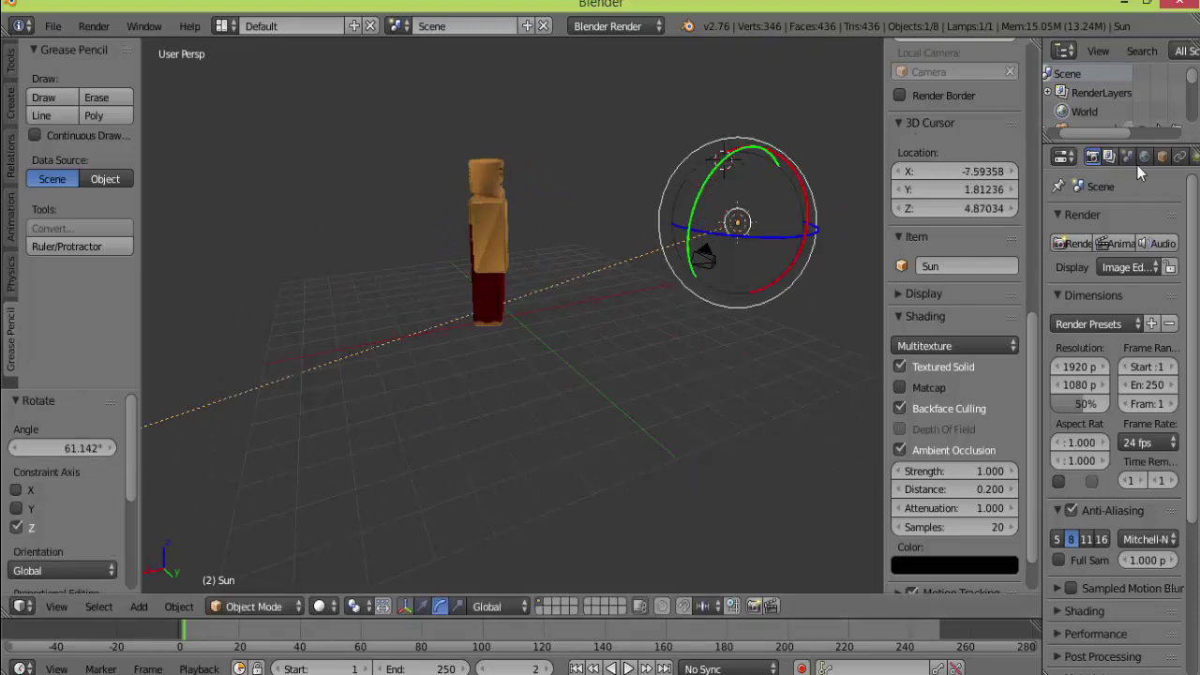
pyautogui.click(1072, 242)
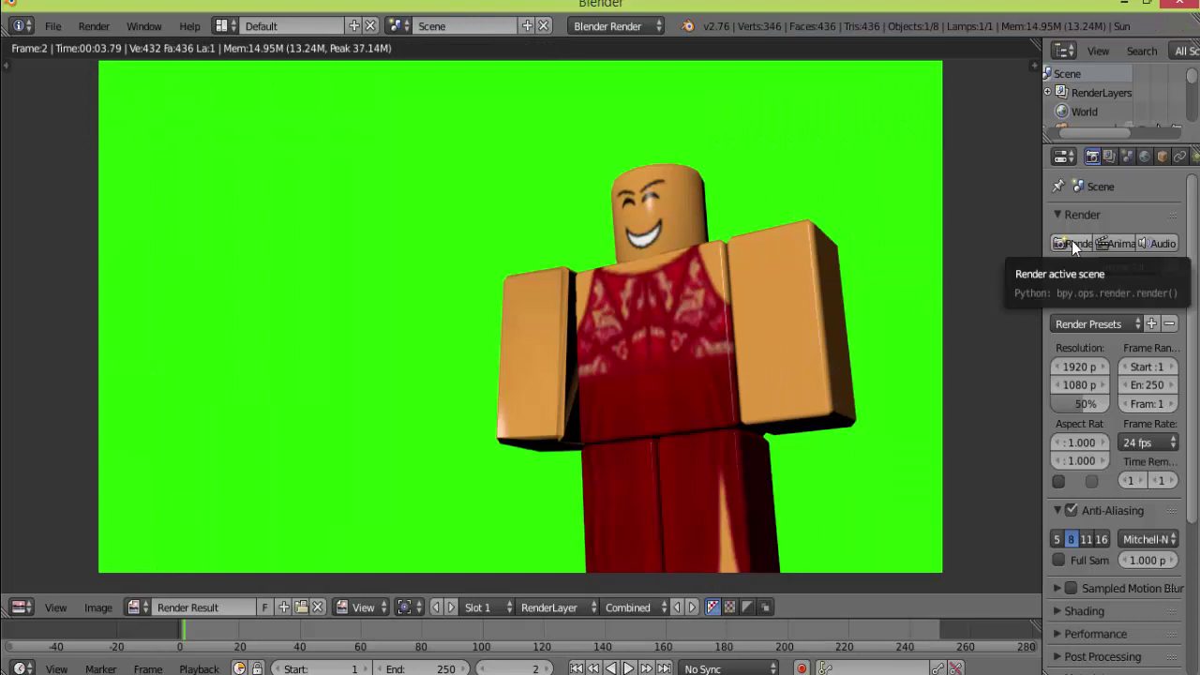
pyautogui.press('Escape')
# - Select the camera, move it by -1.242 along X and check the view through it
pyautogui.click(709, 254)
pyautogui.rightClick(710, 256)
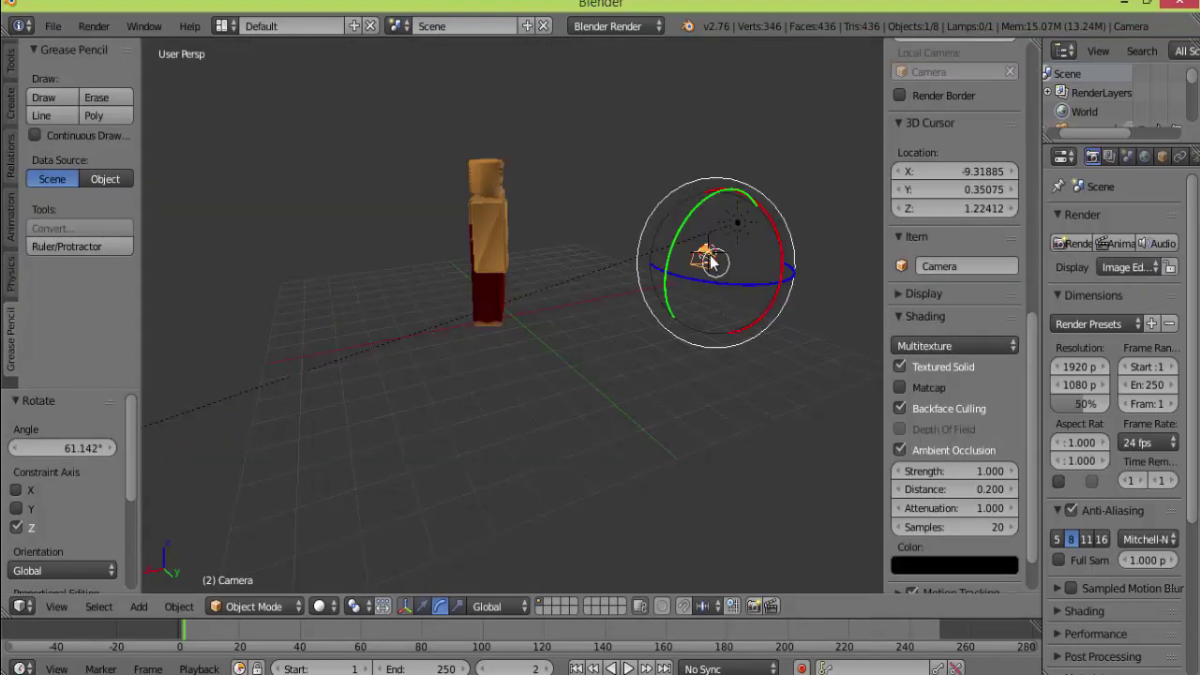
pyautogui.click(422, 606)
pyautogui.press('g')
pyautogui.press('x')
pyautogui.click(687, 267)
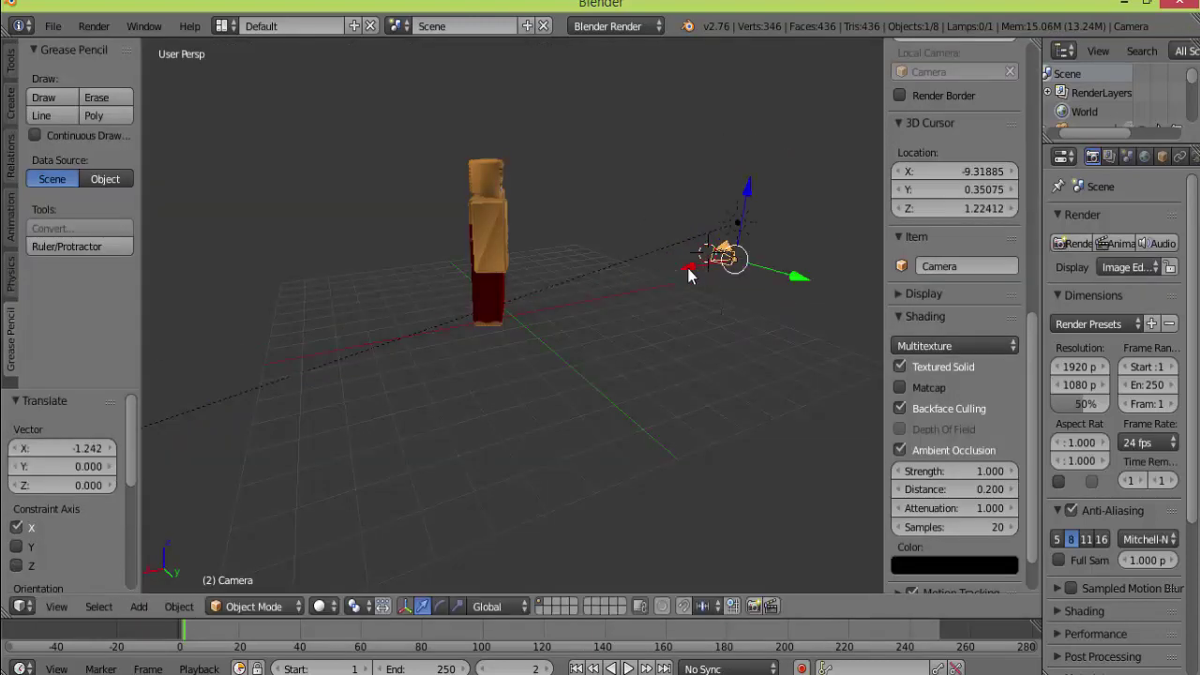
pyautogui.press('KP_0')
pyautogui.press('KP_0')
# - Pull the camera farther from the character along X, finish with a 0.606 X shift, and check its view
pyautogui.moveTo(688, 267); pyautogui.dragTo(737, 255)
pyautogui.press('KP_0')
pyautogui.press('KP_0')
# - Trackball-rotate the camera freely by 1.719° and -24.064°
pyautogui.click(440, 605)
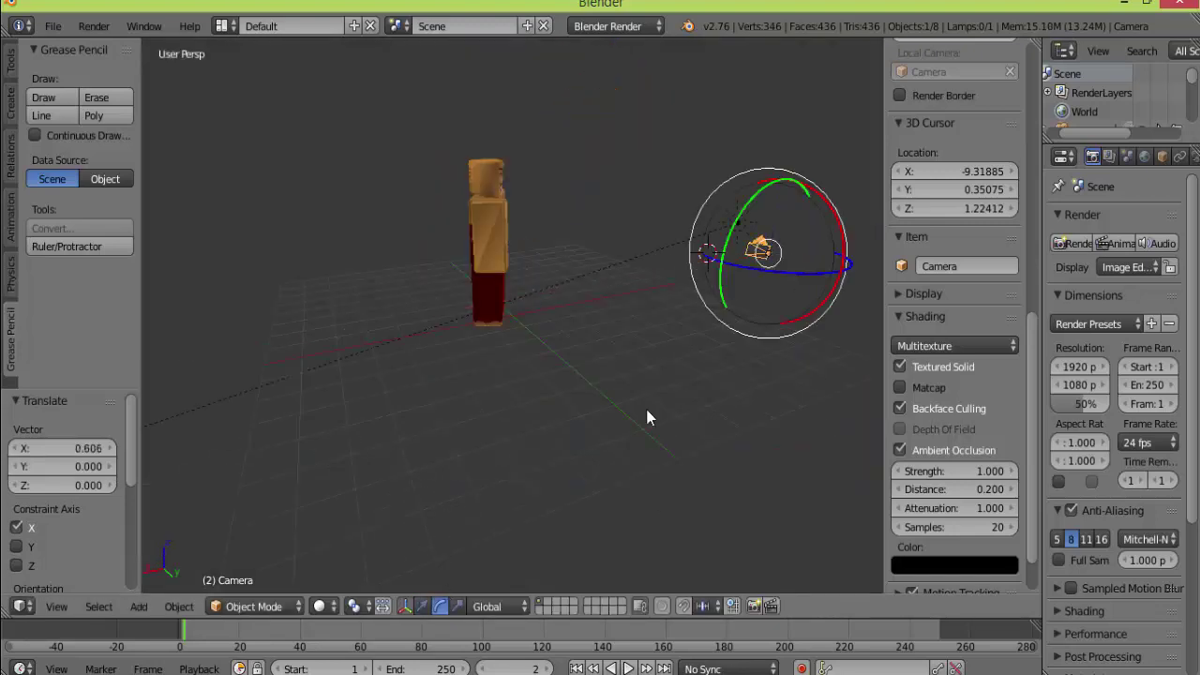
pyautogui.click(755, 193)
pyautogui.click(737, 216)
pyautogui.click(765, 182)
pyautogui.click(720, 263)
pyautogui.click(718, 284)
pyautogui.press('r')
pyautogui.press('r')
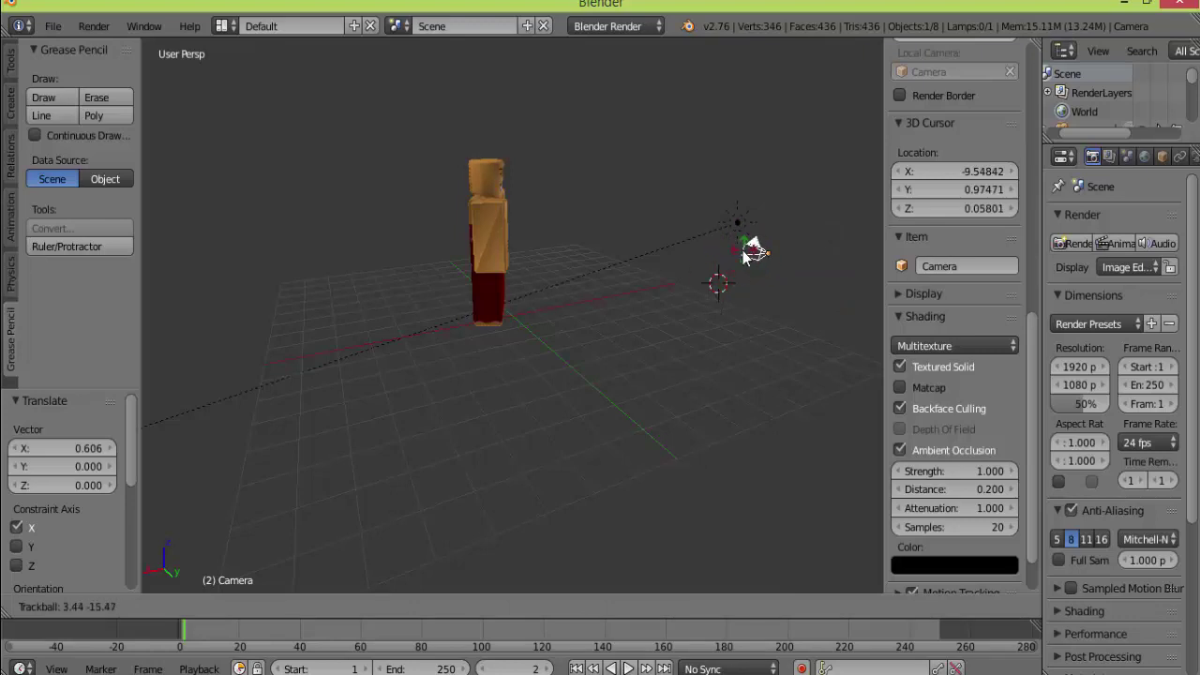
pyautogui.click(747, 250)
pyautogui.click(748, 249)
# - Rotate the camera by -15.063° about the viewing axis and check the view through it
pyautogui.press('r')
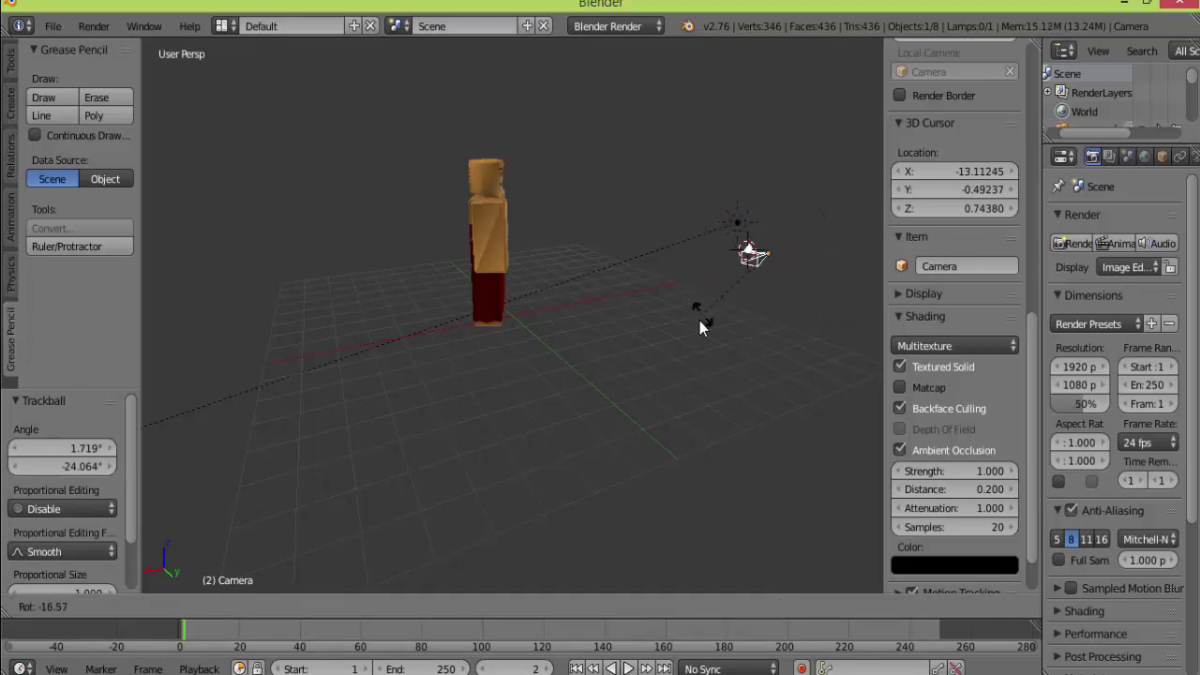
pyautogui.click(697, 320)
pyautogui.press('KP_0')
pyautogui.press('KP_0')
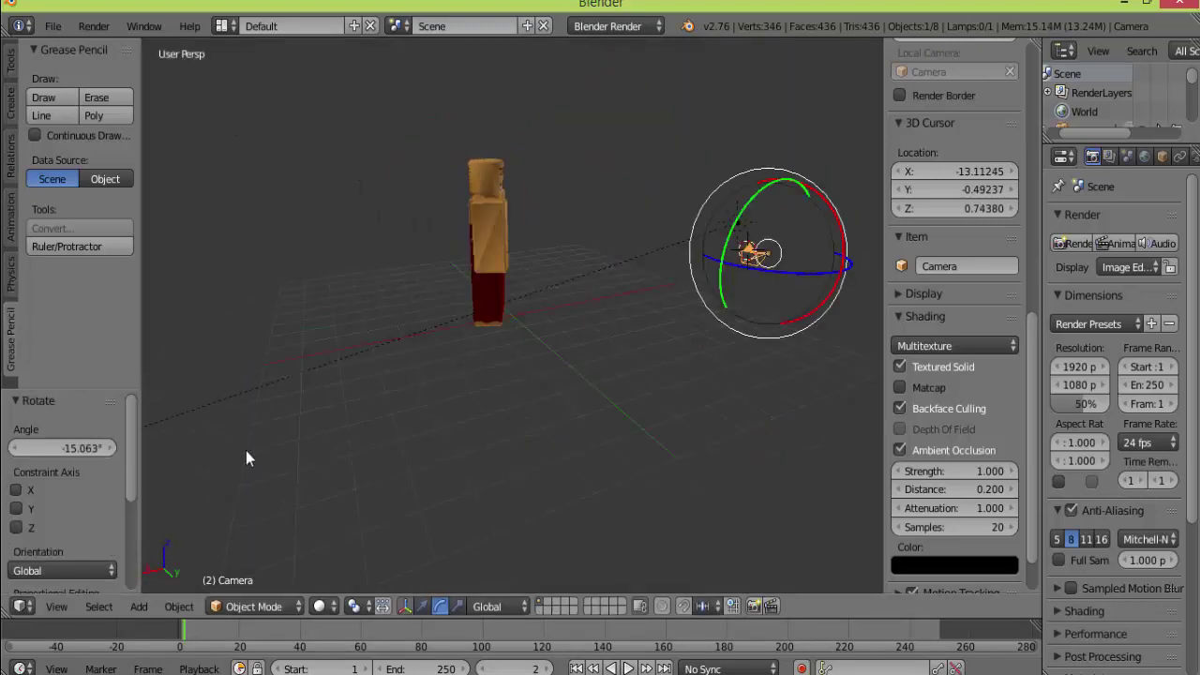
# - Raise the camera 4.882 along Z with the translation manipulator and check the view through it
pyautogui.click(426, 609)
pyautogui.moveTo(782, 192); pyautogui.dragTo(769, 78)
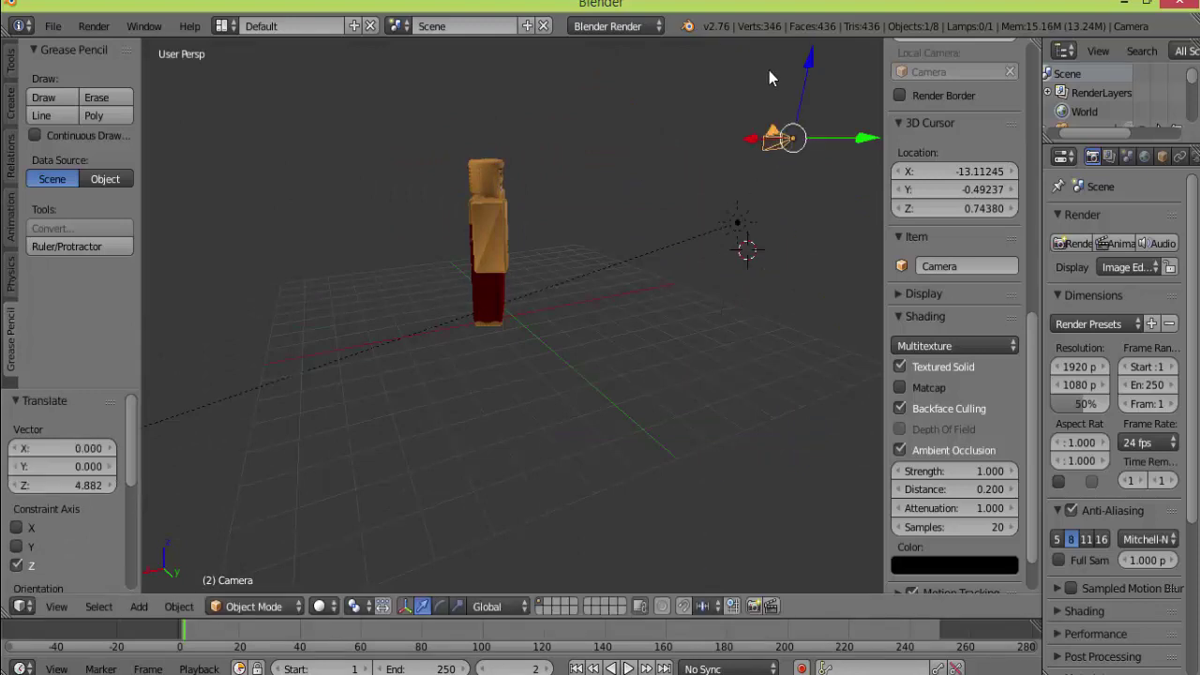
pyautogui.press('KP_0')
pyautogui.press('KP_0')
# - Shift the camera 1.111 along Y, check the framing and render the active scene
pyautogui.moveTo(855, 140); pyautogui.dragTo(862, 145)
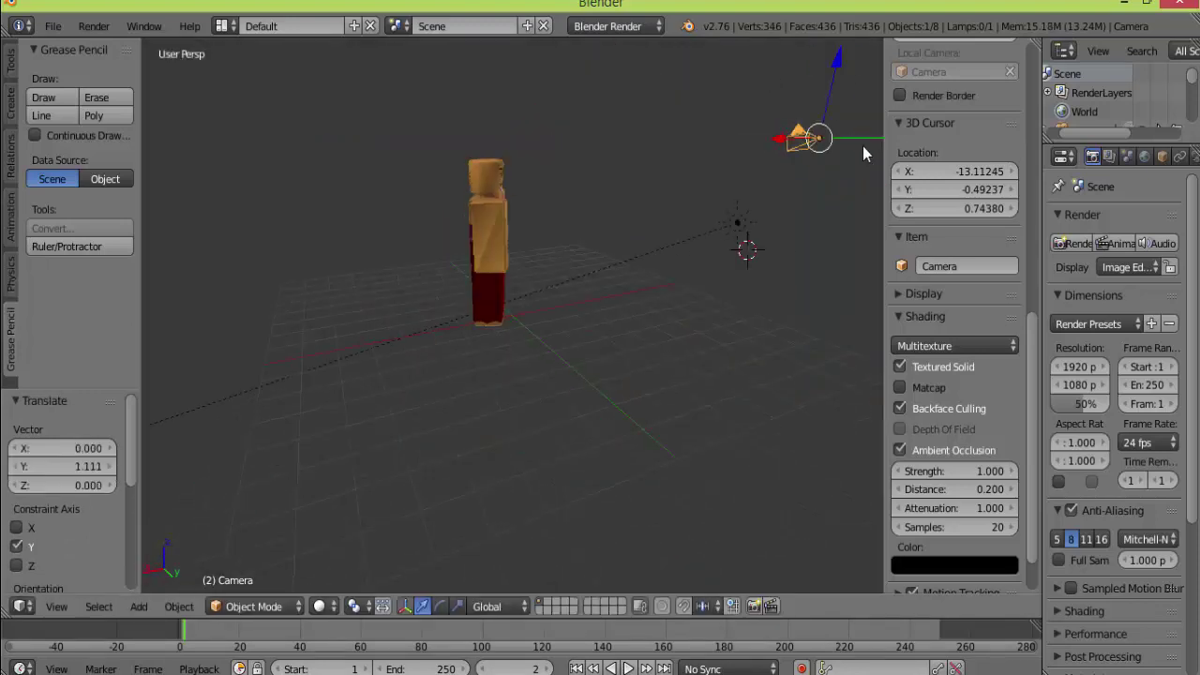
pyautogui.press('KP_0')
pyautogui.press('KP_0')
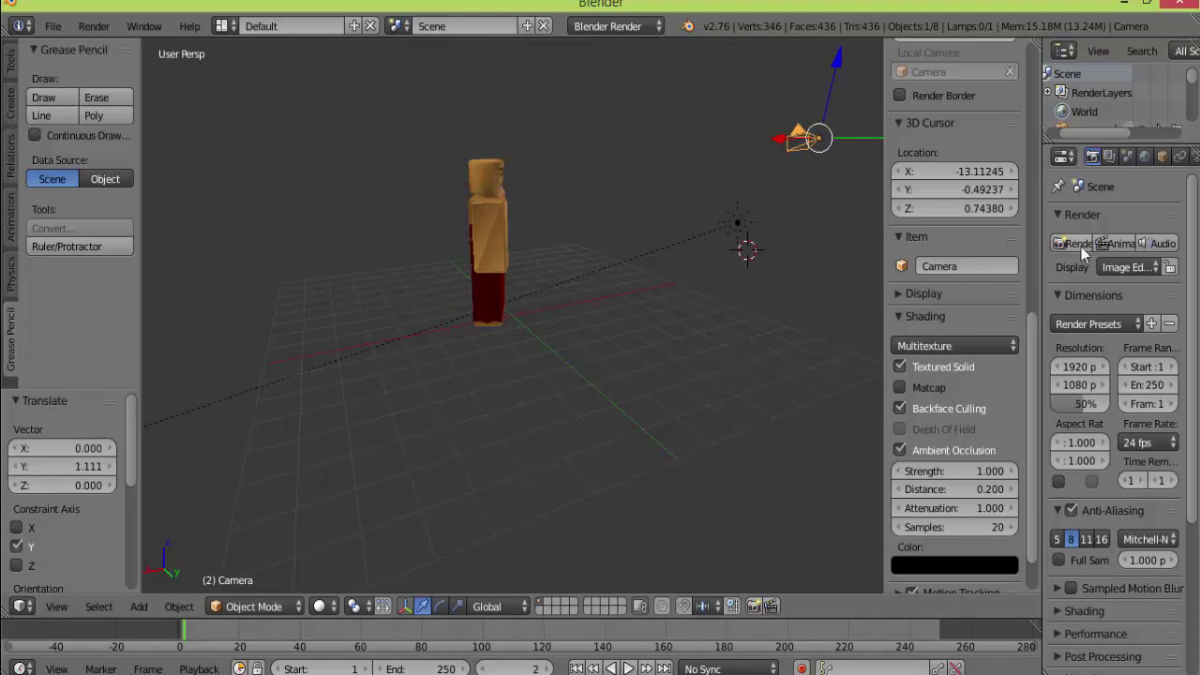
pyautogui.click(1078, 243)
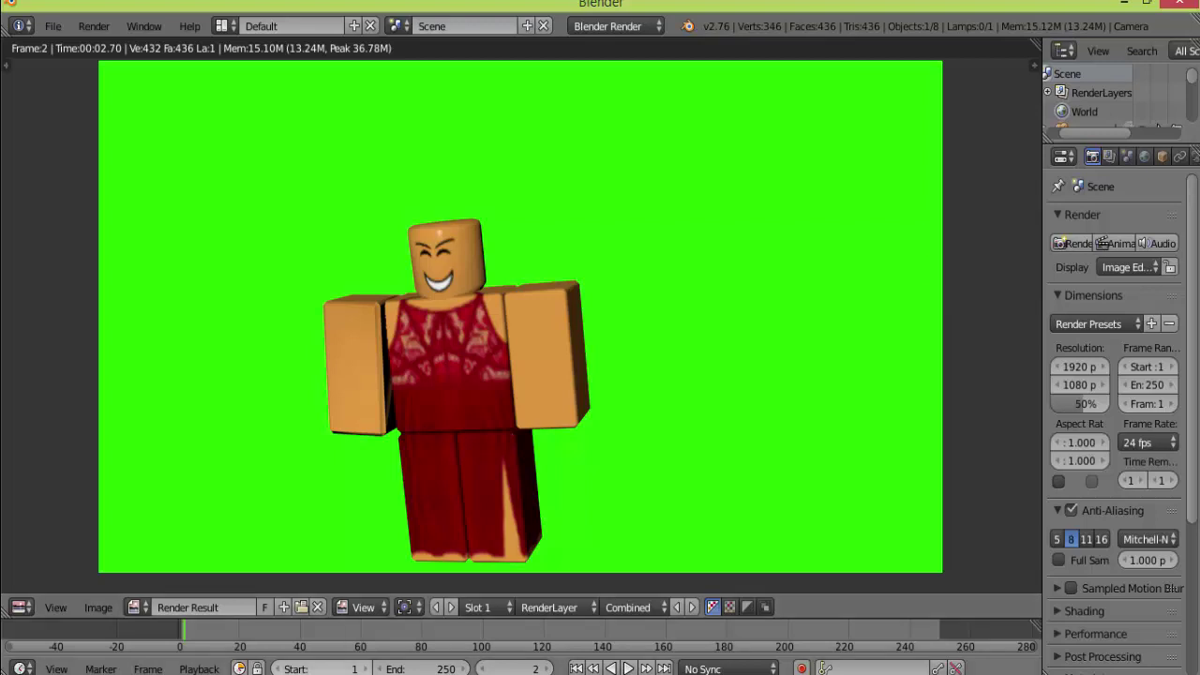
# - Launch the Snipping Tool and capture a region of the green-background render that frames the whole character
pyautogui.press('super')
pyautogui.write('snipping Tool')
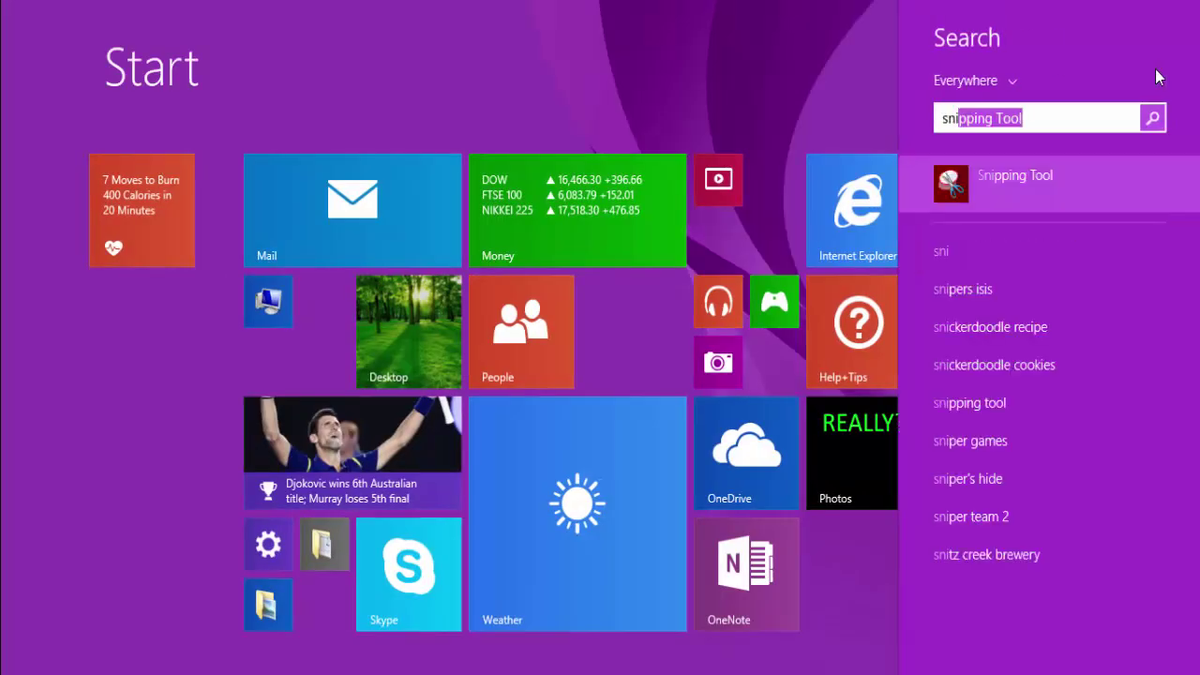
pyautogui.press('Return')
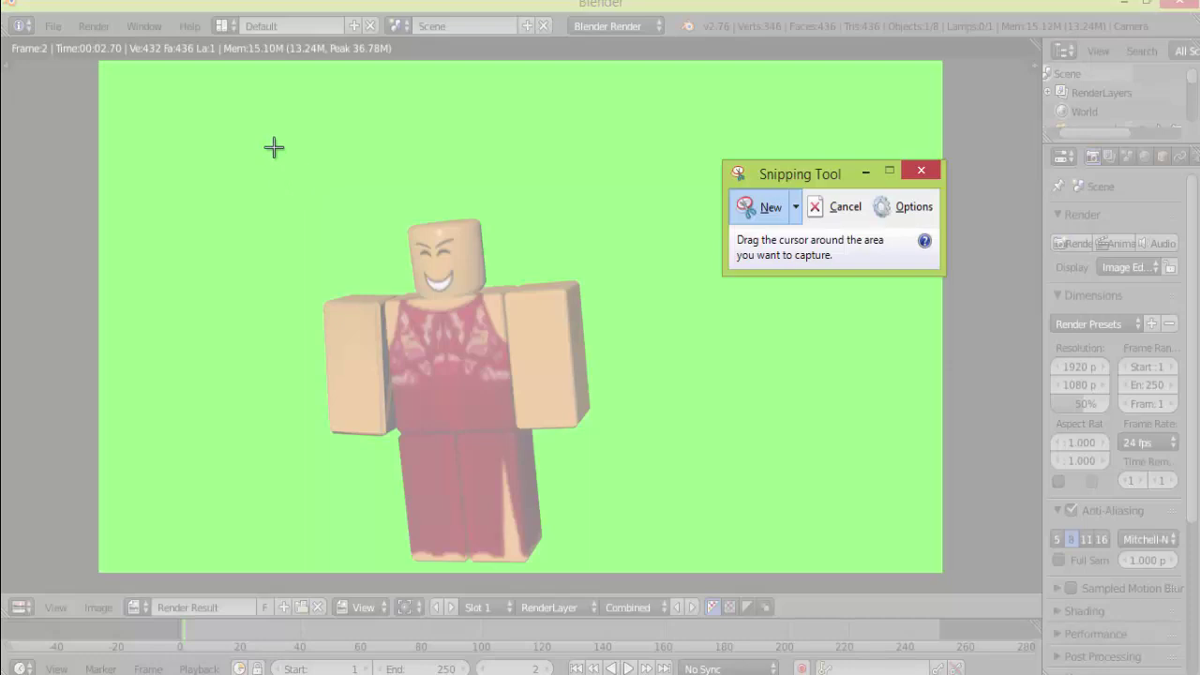
pyautogui.moveTo(274, 147); pyautogui.dragTo(669, 564)
# - Save the snip as a PNG named "blender pic" in the Pictures folder
pyautogui.rightClick(549, 214)
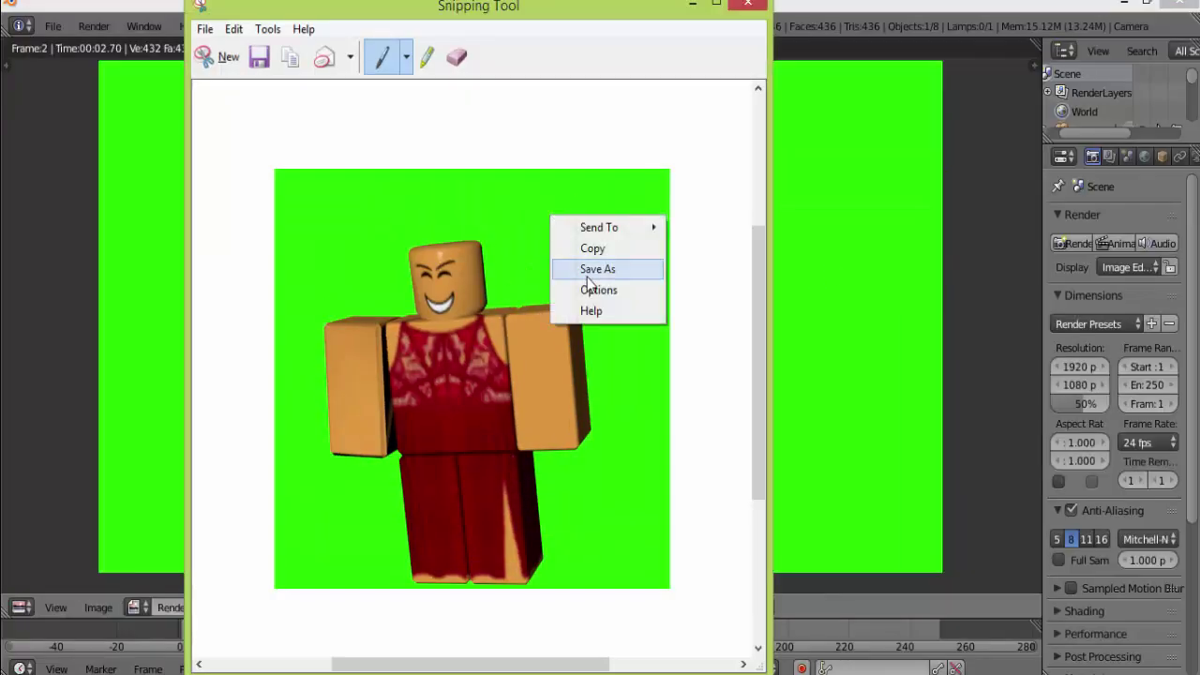
pyautogui.click(557, 269)
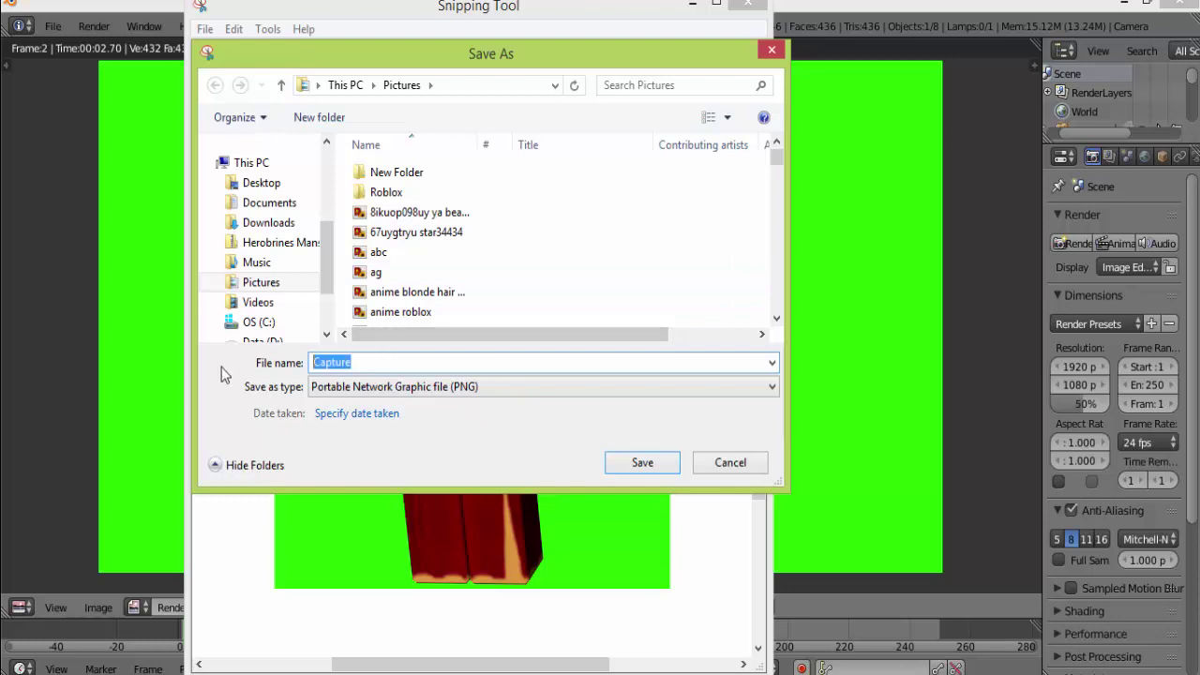
pyautogui.write('blender ')
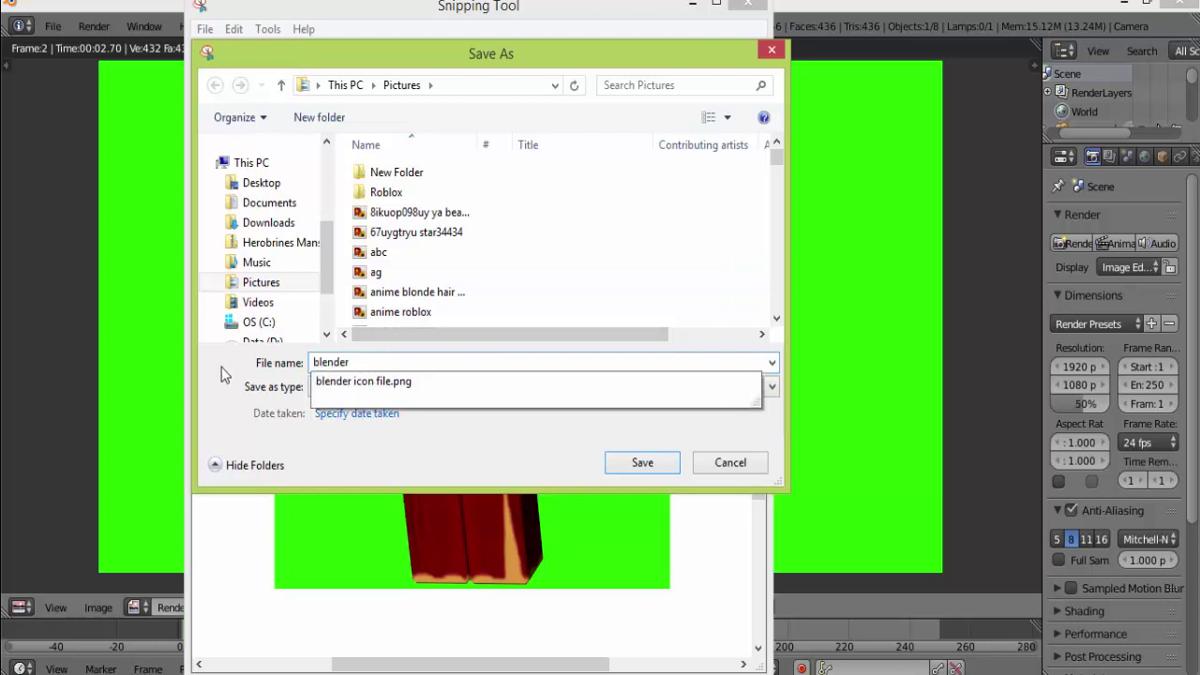
pyautogui.write('pic')
pyautogui.press('Return')
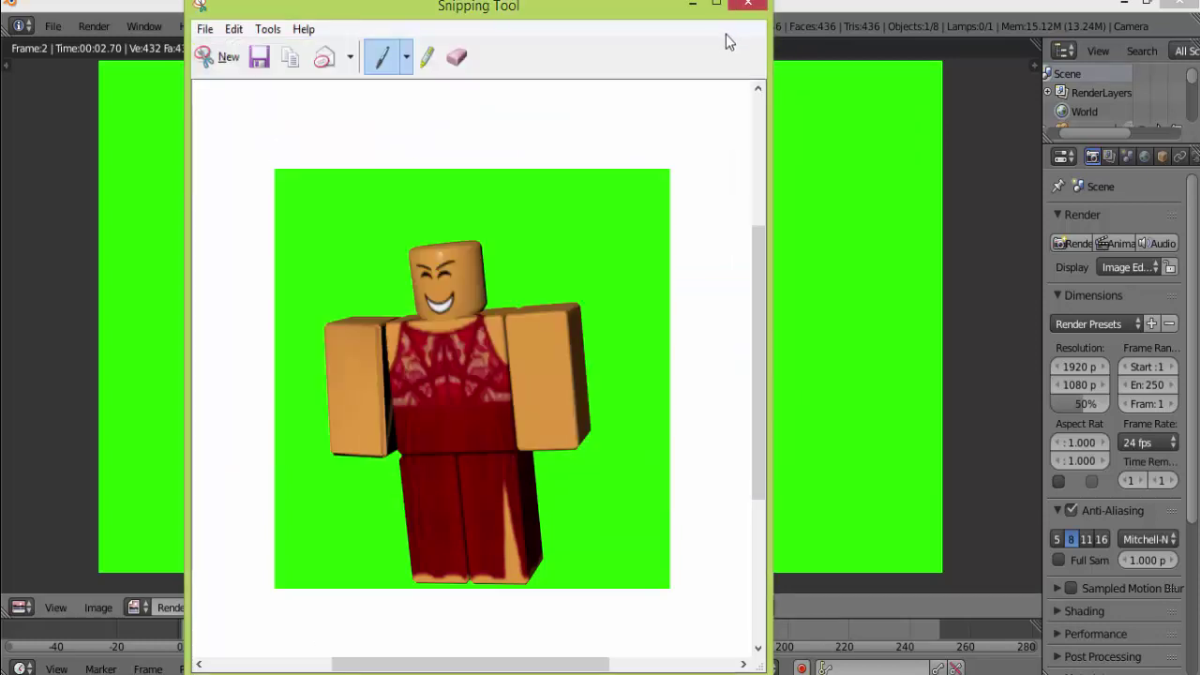
# - Close the Snipping Tool and Blender, and open paint.net
pyautogui.click(755, 8)
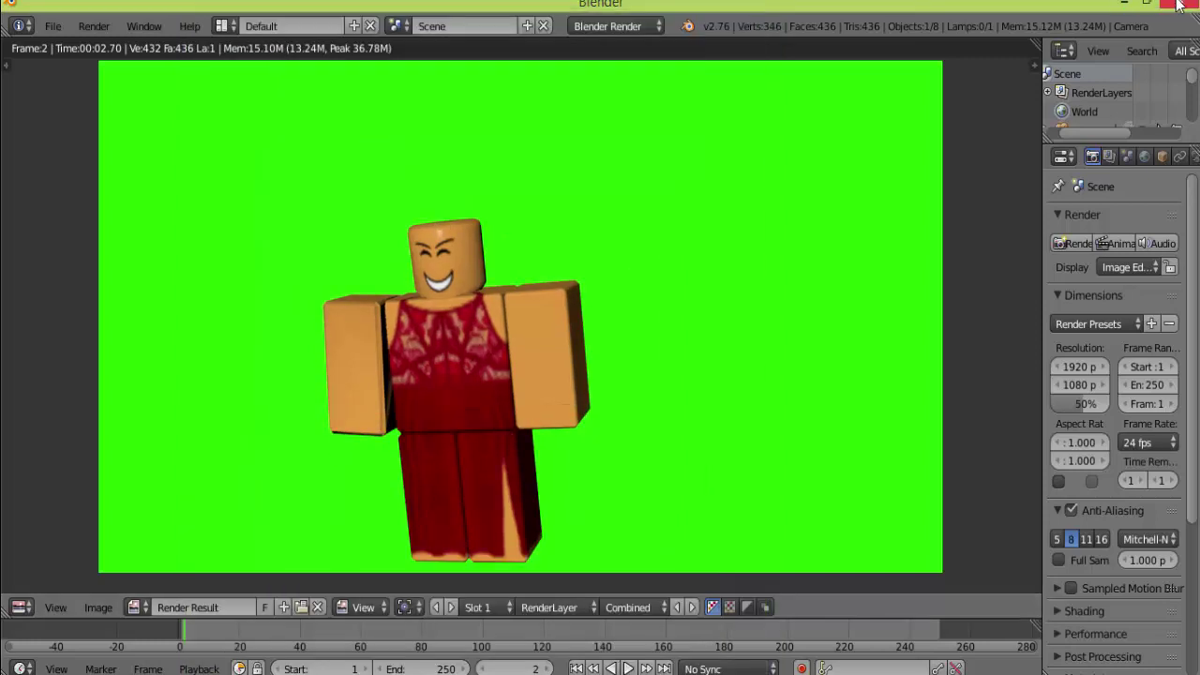
pyautogui.click(1179, 3)
pyautogui.click(630, 412)
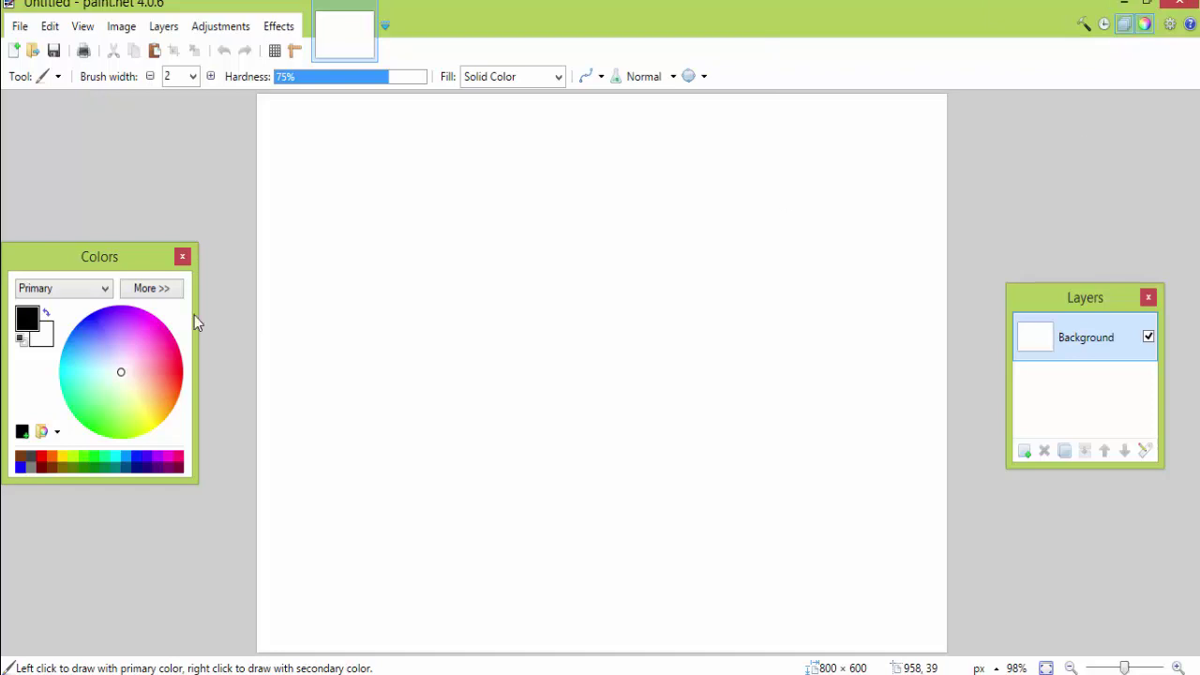
# - Fill the blank canvas with a pale pink using the Paint Bucket and shift the fill colour towards white
pyautogui.click(44, 83)
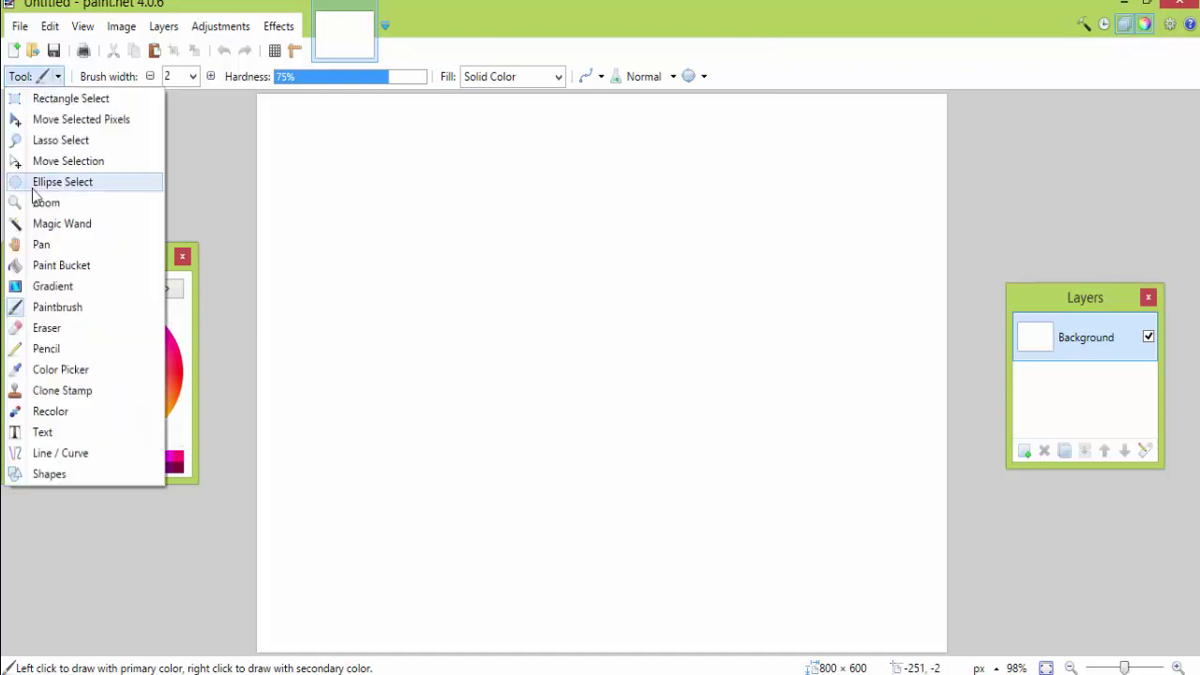
pyautogui.click(70, 265)
pyautogui.click(128, 355)
pyautogui.click(326, 357)
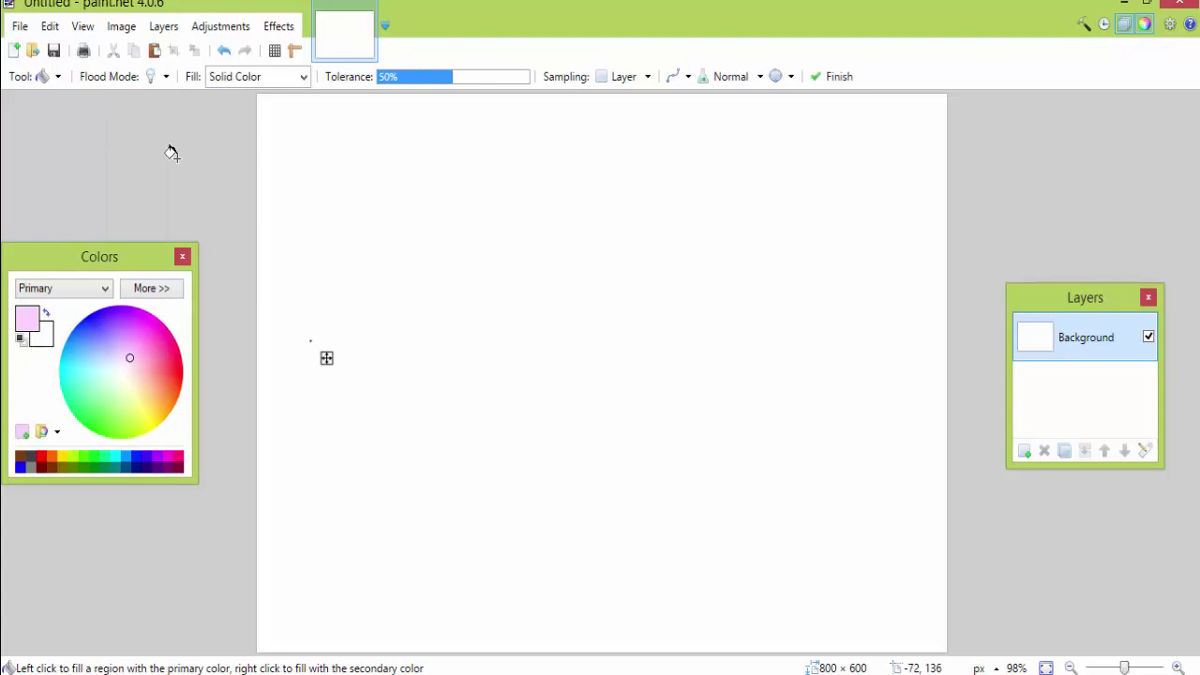
pyautogui.moveTo(112, 355)
pyautogui.mouseDown()
pyautogui.moveTo(128, 343)
pyautogui.moveTo(188, 369)
pyautogui.moveTo(123, 379)
pyautogui.moveTo(139, 382)
pyautogui.moveTo(136, 353)
pyautogui.moveTo(175, 385)
pyautogui.moveTo(132, 344)
pyautogui.moveTo(101, 366)
pyautogui.moveTo(120, 373)
pyautogui.moveTo(150, 350)
pyautogui.moveTo(149, 371)
pyautogui.moveTo(228, 344)
pyautogui.moveTo(121, 375)
pyautogui.moveTo(134, 368)
pyautogui.mouseUp()
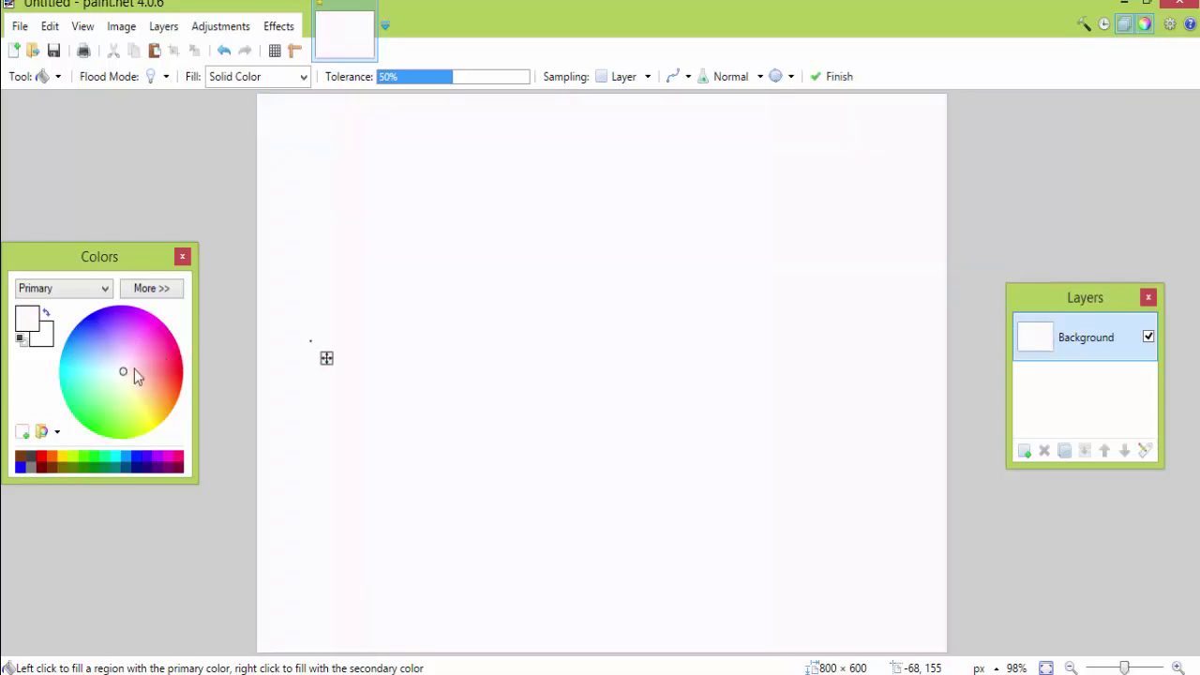
# - Expand the colour settings, adjust the primary colour's value, fill the canvas with FFFCFD and close the Colors window
pyautogui.click(175, 288)
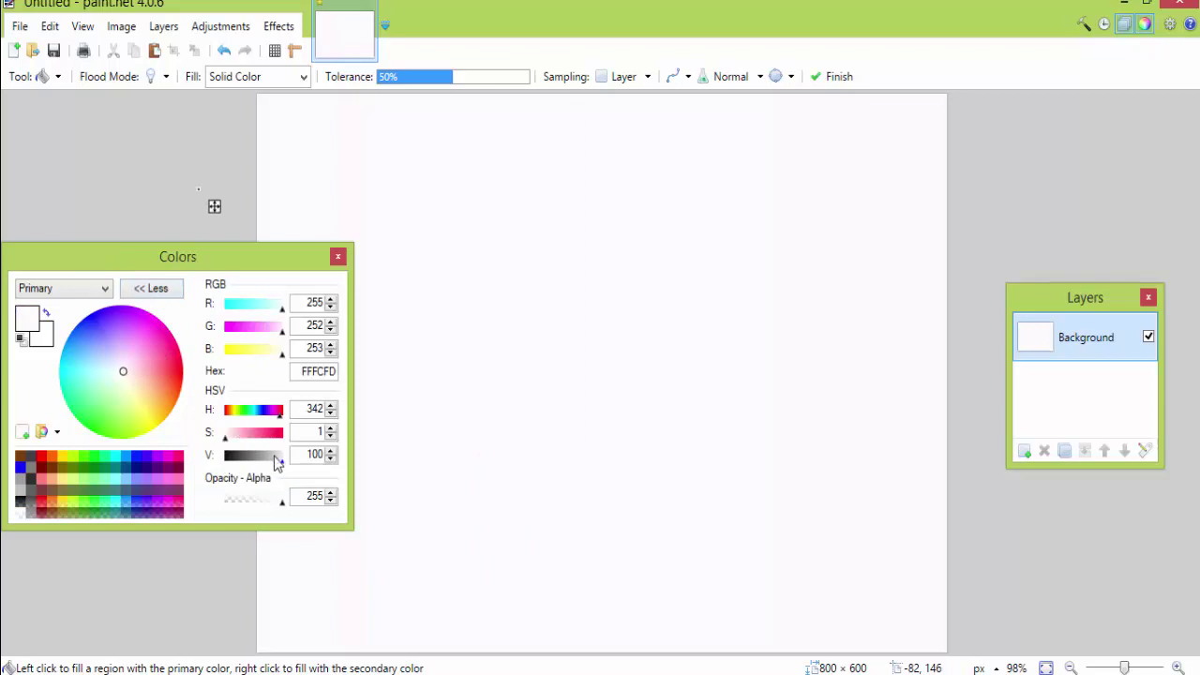
pyautogui.moveTo(278, 462)
pyautogui.mouseDown()
pyautogui.moveTo(139, 501)
pyautogui.moveTo(319, 488)
pyautogui.moveTo(245, 459)
pyautogui.moveTo(284, 457)
pyautogui.mouseUp()
pyautogui.click(403, 396)
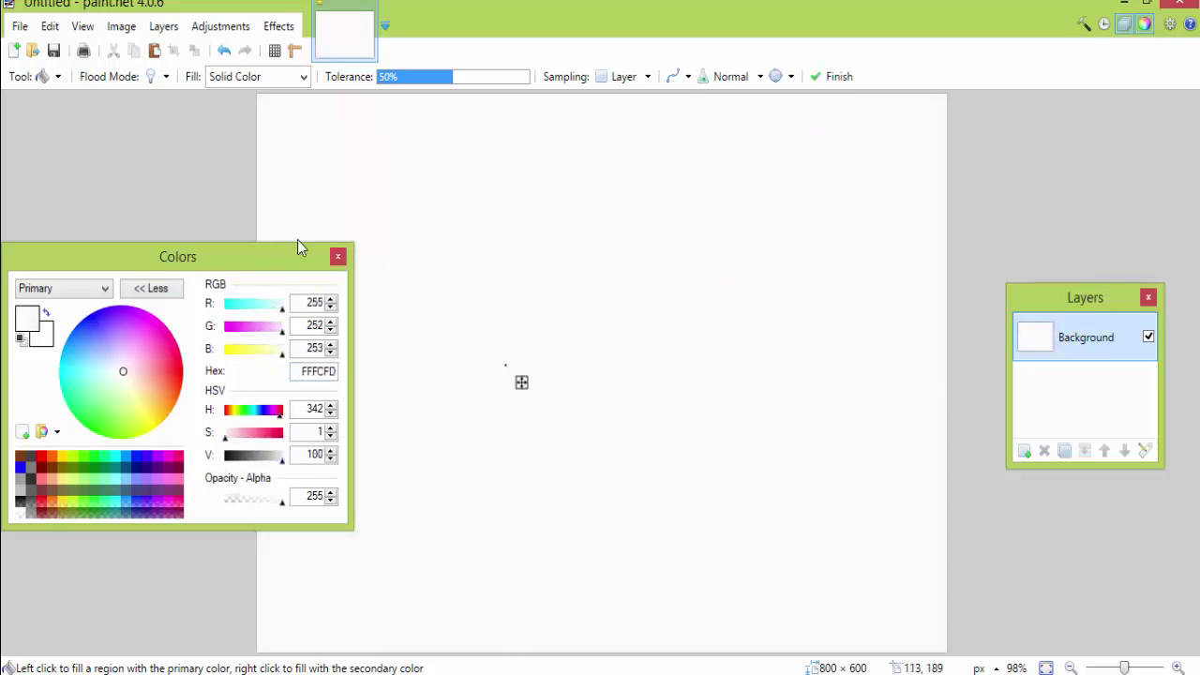
pyautogui.click(338, 257)
pyautogui.click(41, 76)
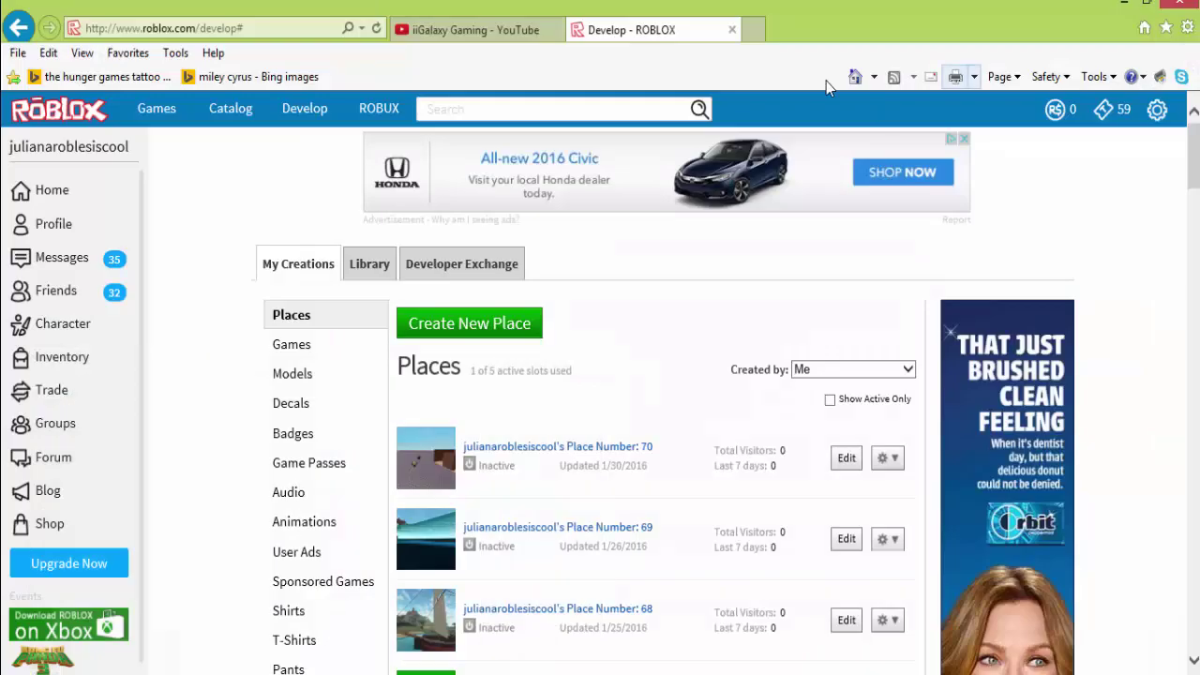
# - Switch to the browser and run a Bing image search for "backgrounds" in a new tab
pyautogui.hotkey('ctrl', 't')
pyautogui.click(592, 249)
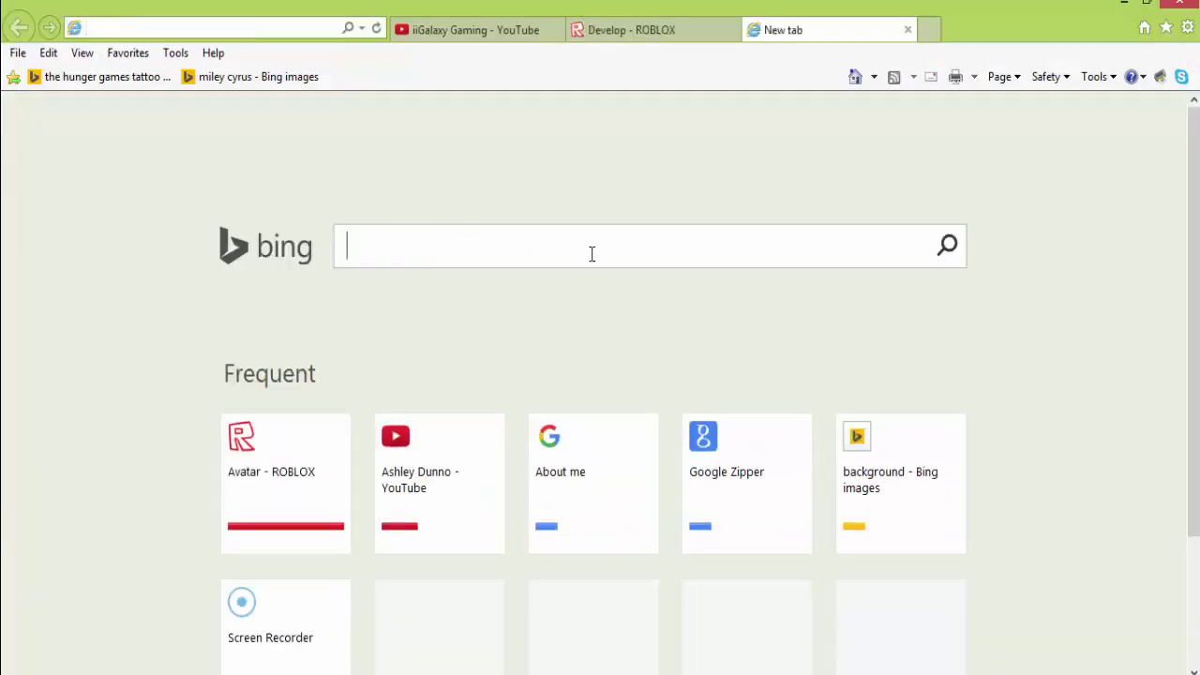
pyautogui.write('backgrounds')
pyautogui.press('Return')
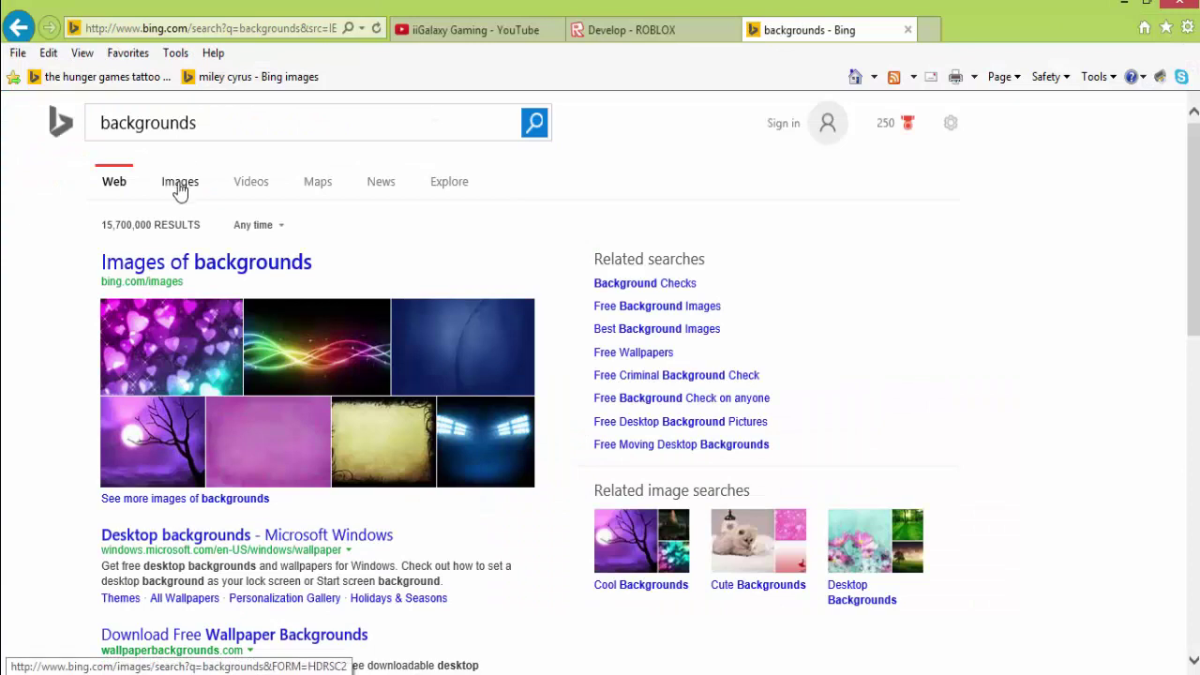
pyautogui.click(179, 185)
# - Browse the image results and copy the blurred pink, blue and purple background
pyautogui.scroll(-10, 678, 360)
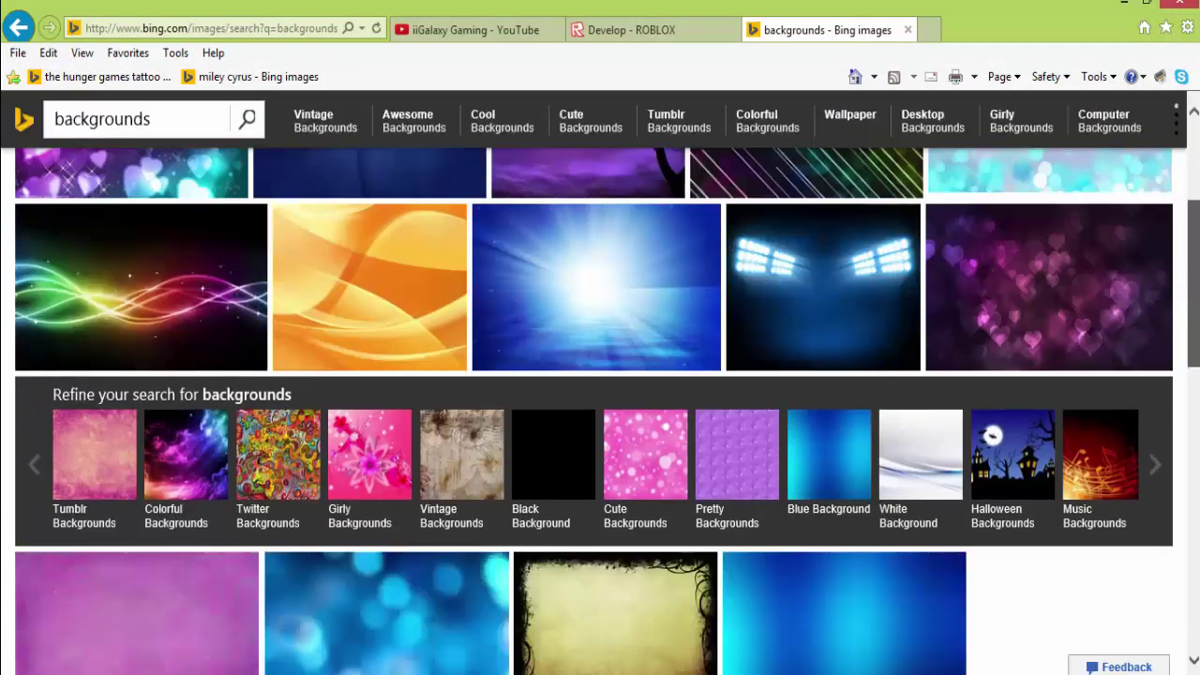
pyautogui.scroll(-15, 1153, 535)
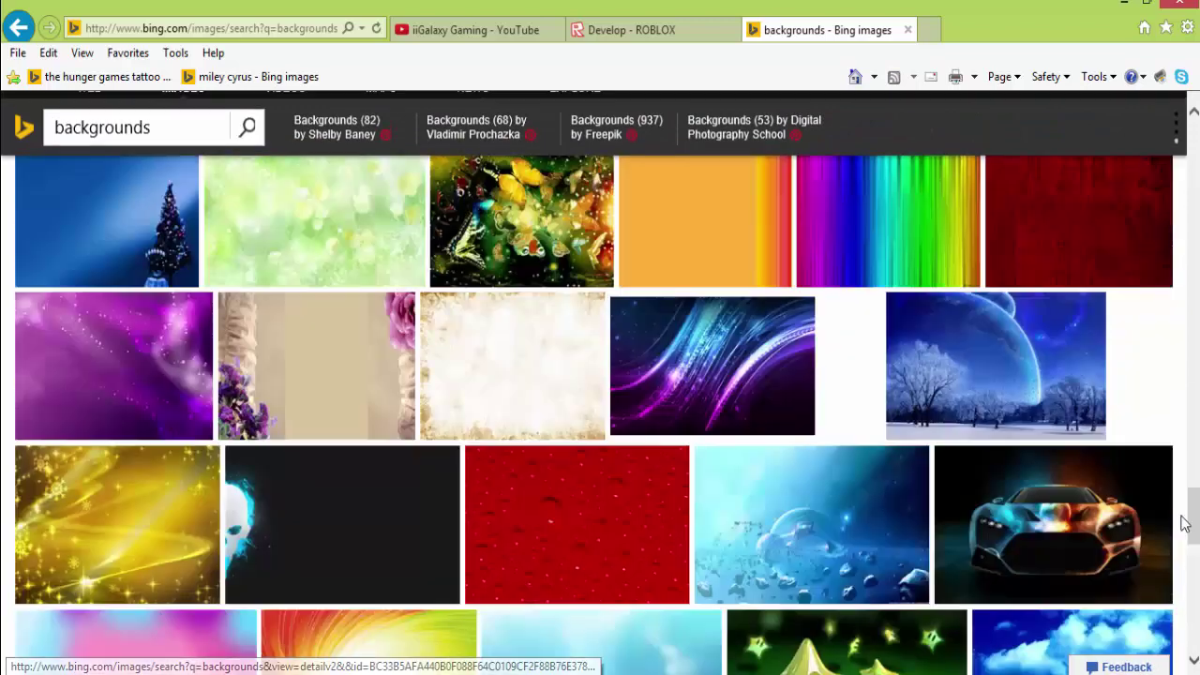
pyautogui.moveTo(1191, 520); pyautogui.dragTo(1191, 310)
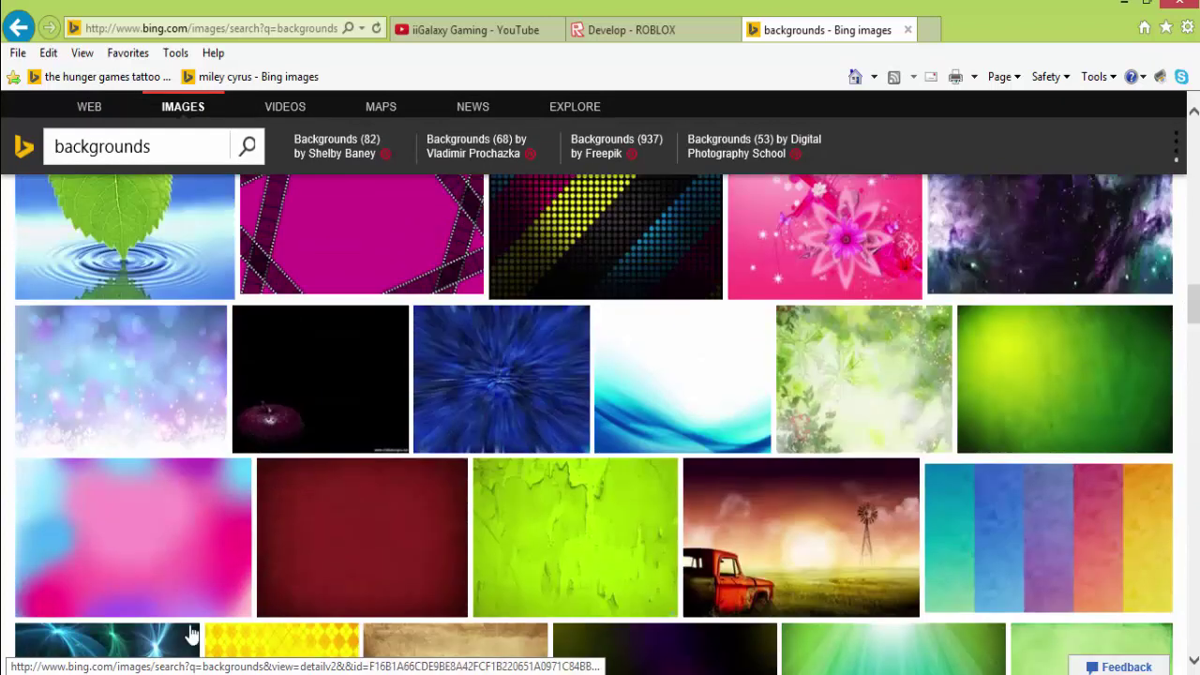
pyautogui.rightClick(148, 552)
pyautogui.click(257, 364)
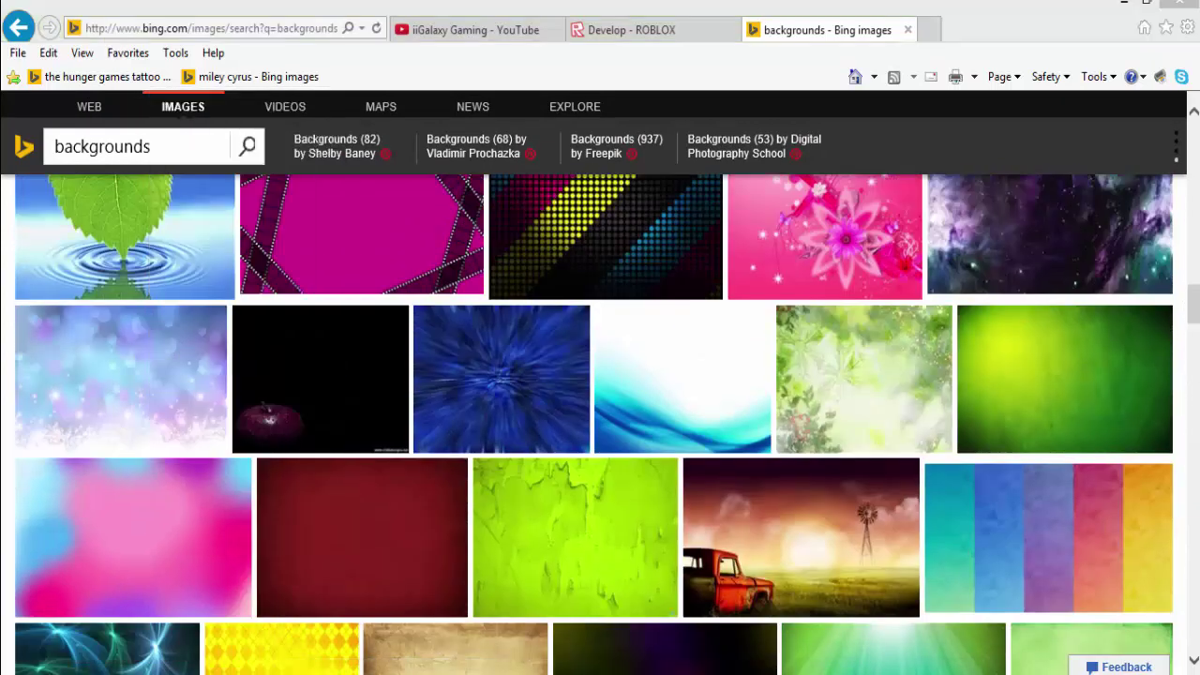
# - Switch to paint.net, paste the copied background and stretch it across the canvas
pyautogui.hotkey('alt', 'Tab')
pyautogui.click(157, 51)
pyautogui.hotkey('ctrl', 'v')
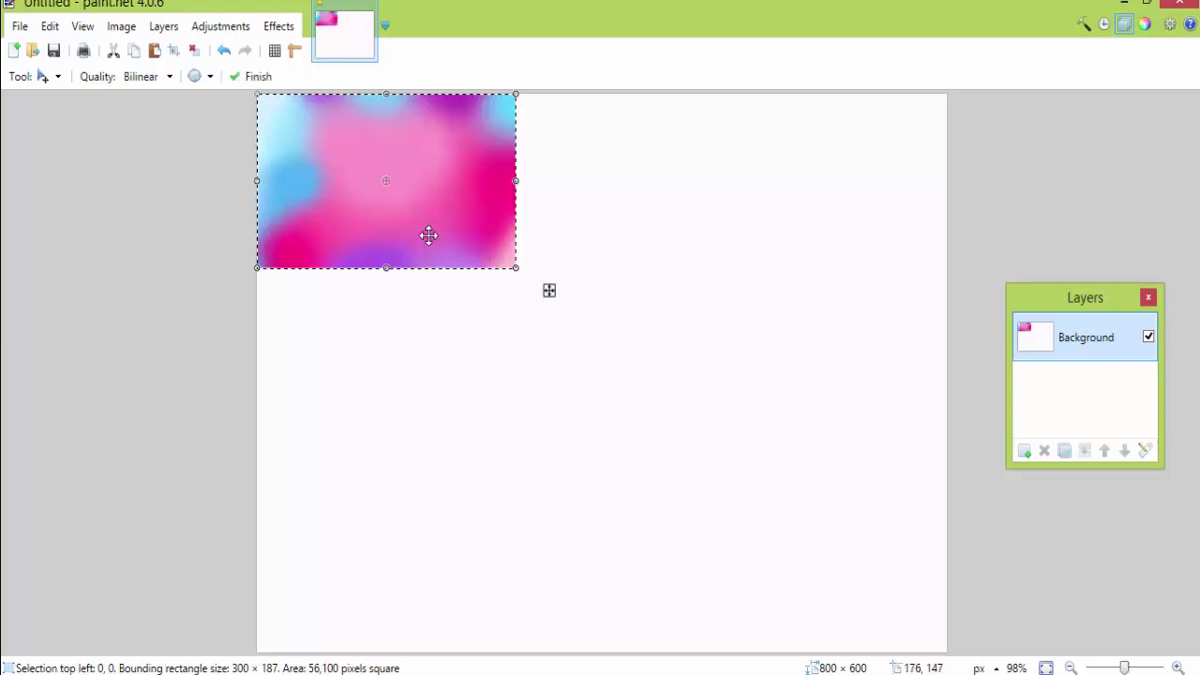
pyautogui.moveTo(519, 271); pyautogui.dragTo(965, 644)
# - Deselect the pasted background with Rectangle Select and add a new empty layer above it
pyautogui.click(42, 76)
pyautogui.click(71, 110)
pyautogui.click(200, 474)
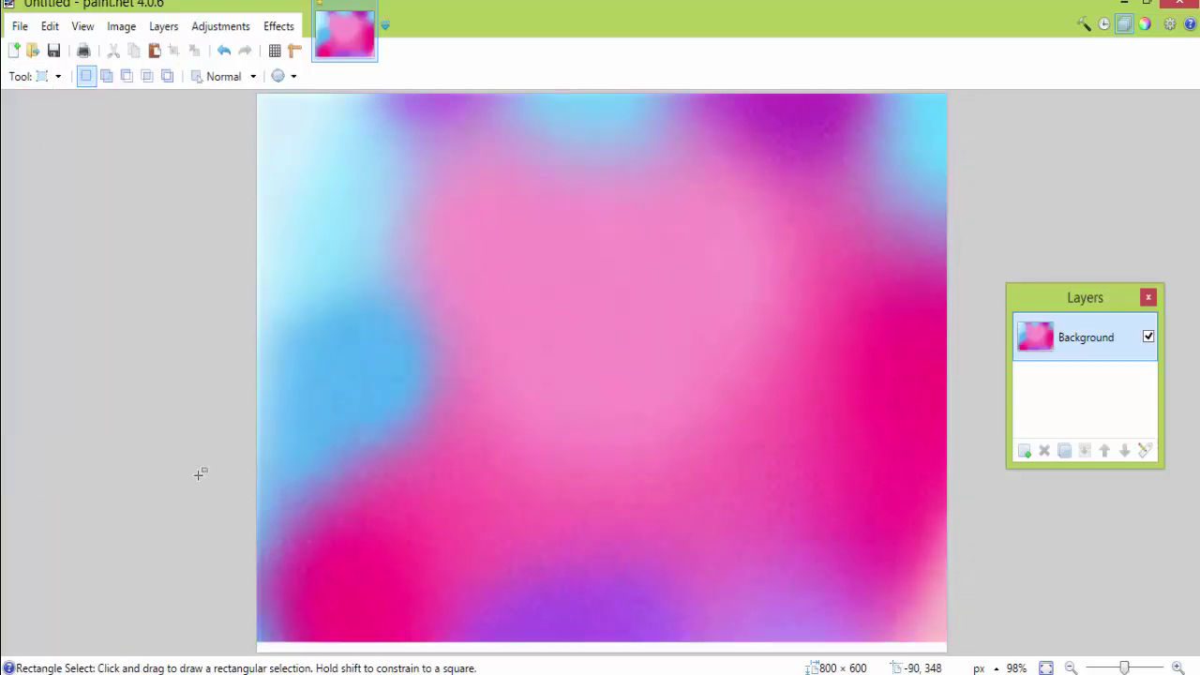
pyautogui.click(1025, 453)
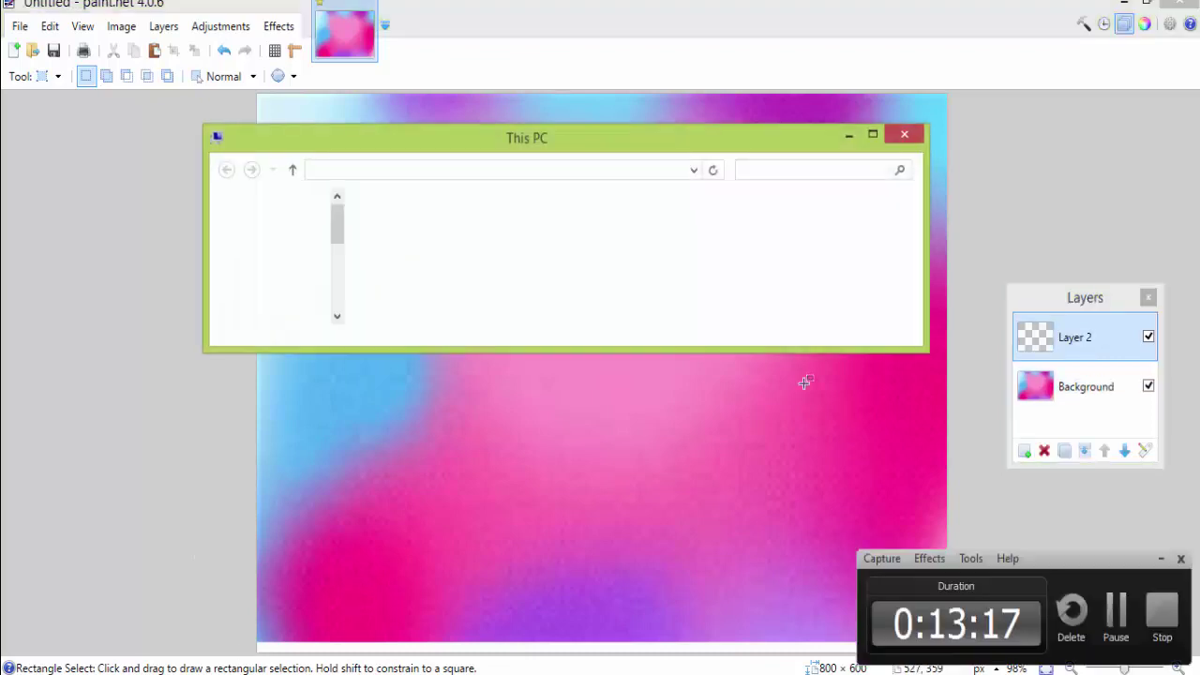
# - Open the Pictures folder in File Explorer and look through its Roblox subfolder for the saved snip
pyautogui.click(1159, 561)
pyautogui.scroll(-1, 336, 264)
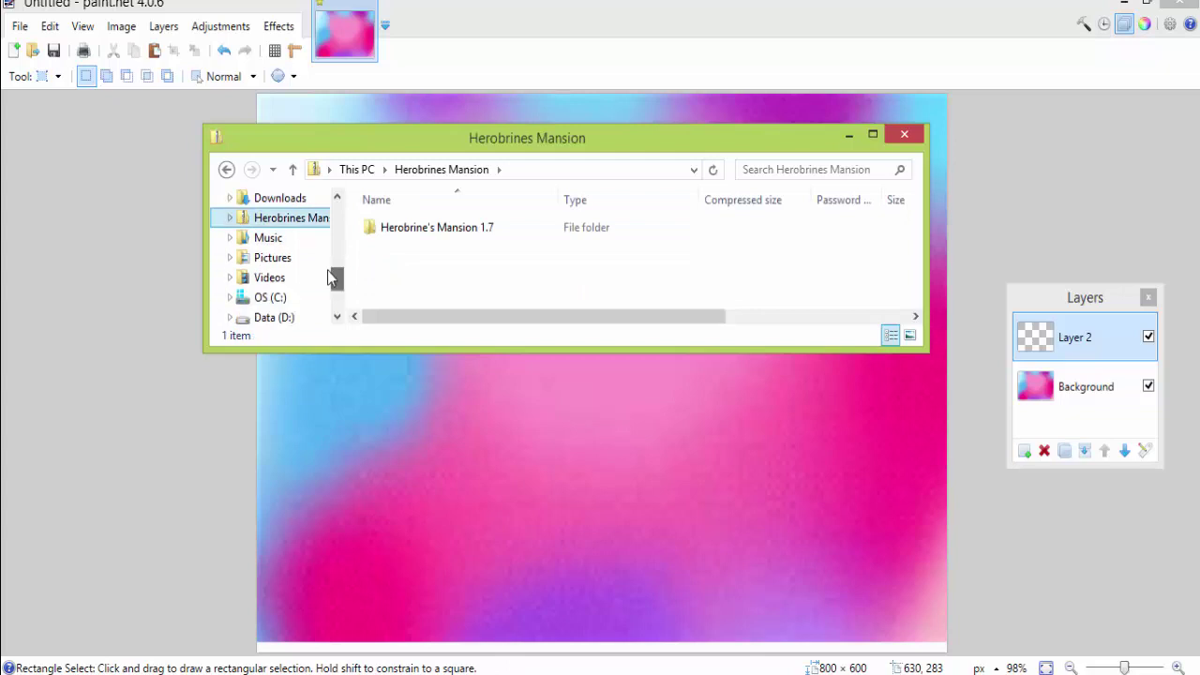
pyautogui.click(281, 258)
pyautogui.click(515, 248)
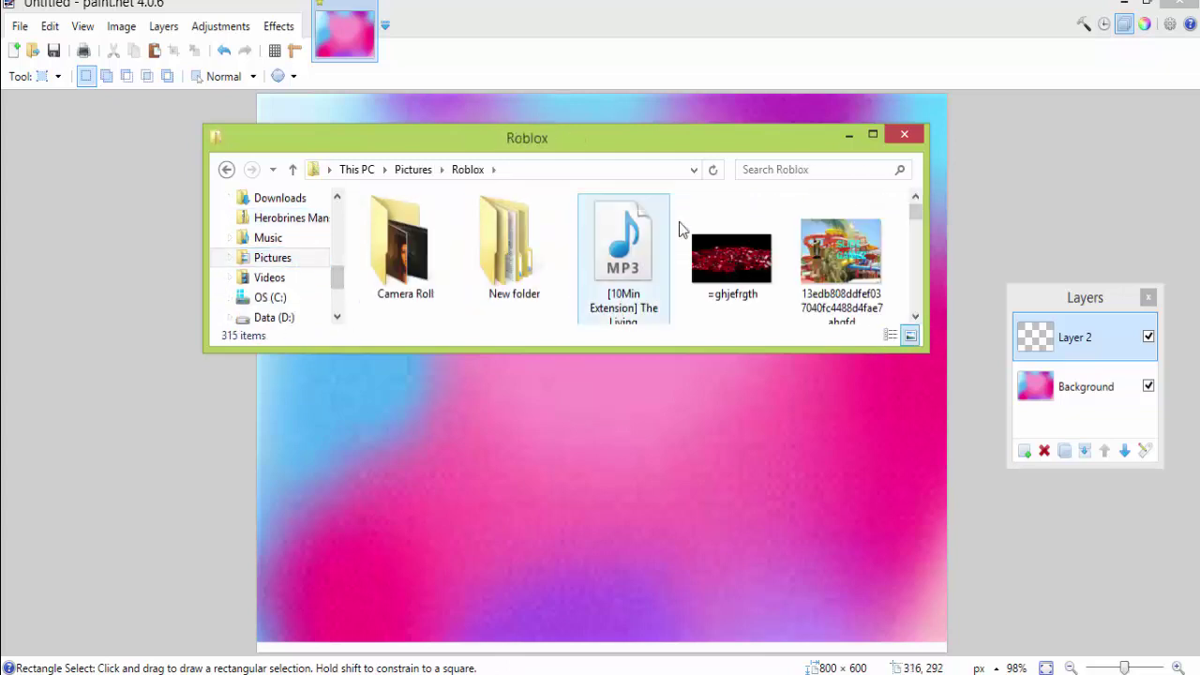
pyautogui.scroll(-5, 764, 235)
pyautogui.moveTo(913, 224); pyautogui.dragTo(882, 171)
# - Return to the Pictures folder, maximize the window and select the "blender pic" image
pyautogui.click(281, 259)
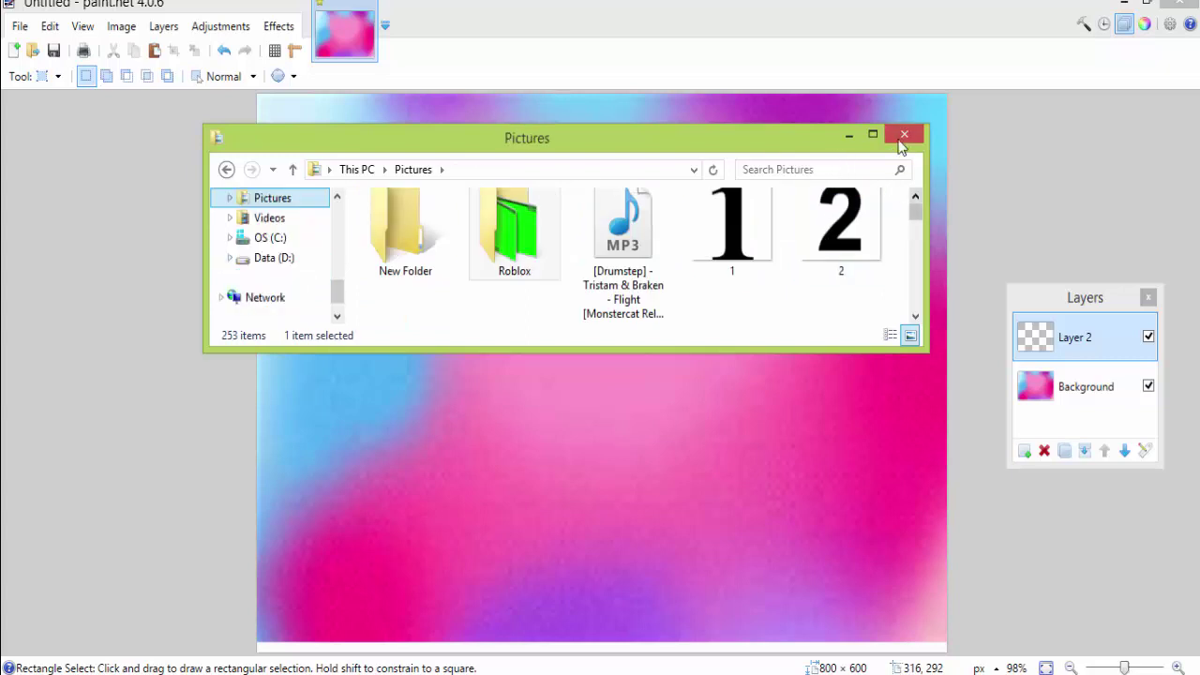
pyautogui.click(872, 134)
pyautogui.scroll(-1, 900, 403)
pyautogui.click(889, 400)
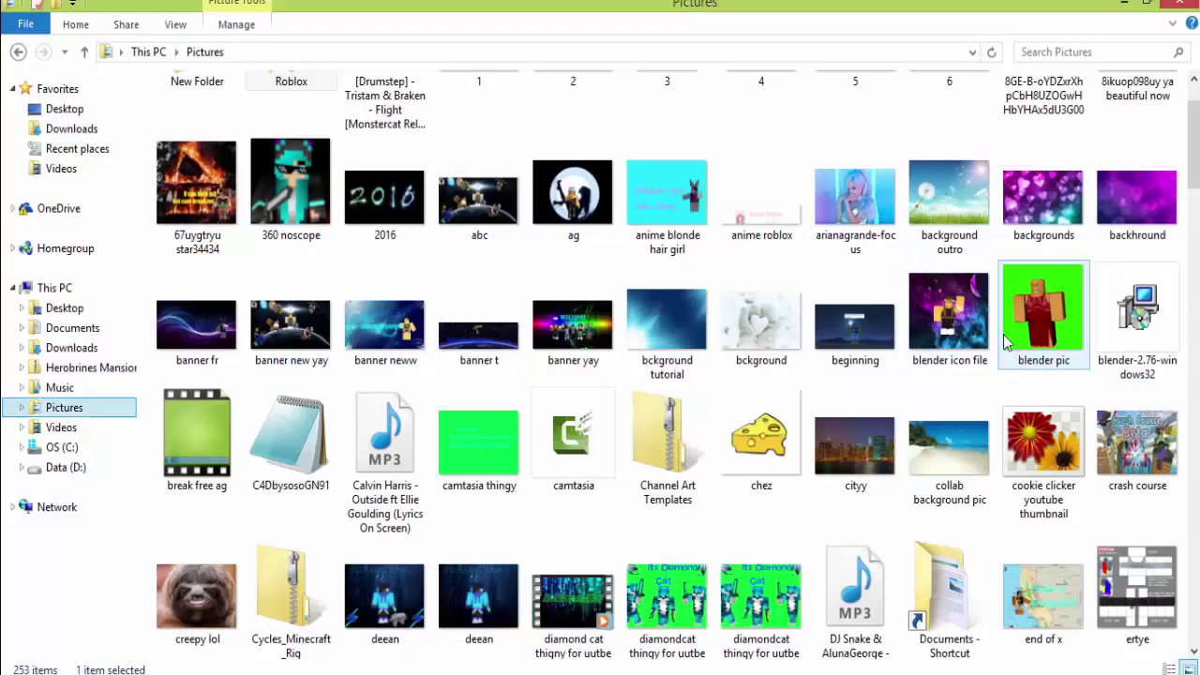
pyautogui.click(1022, 330)
# - Restore the File Explorer window to a smaller size over paint.net and add "blender pic" to the image as a new layer
pyautogui.moveTo(938, 4); pyautogui.dragTo(603, 165)
pyautogui.scroll(-7, 728, 266)
pyautogui.scroll(-1, 722, 267)
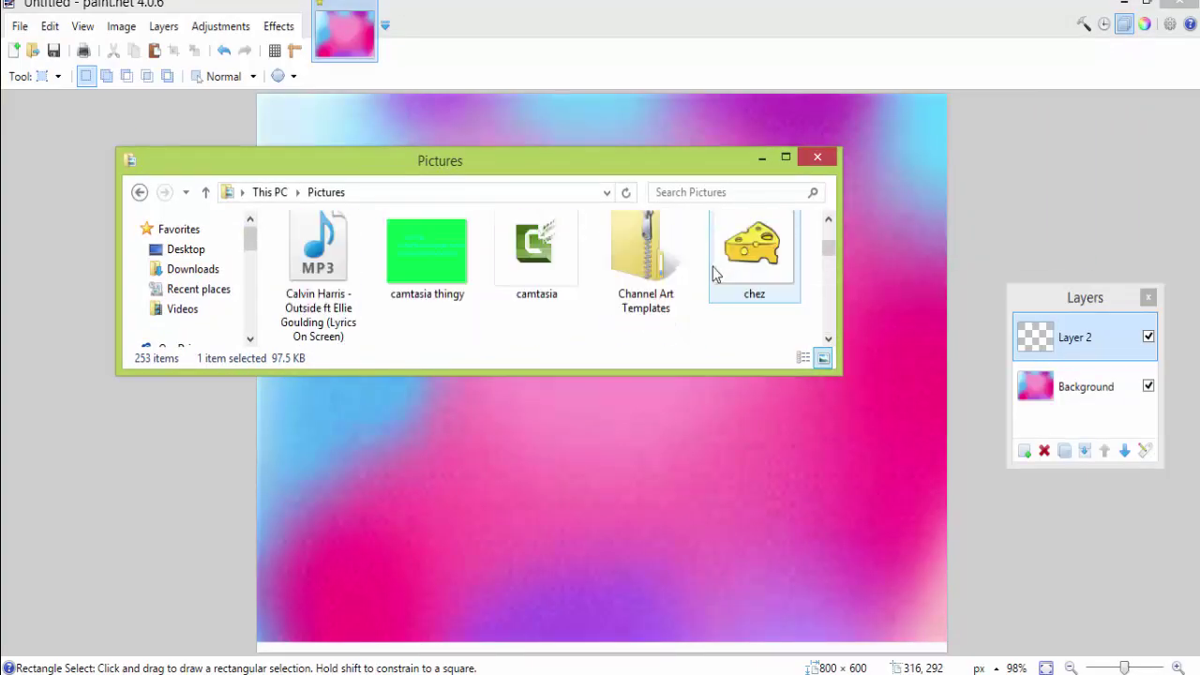
pyautogui.scroll(1, 712, 266)
pyautogui.moveTo(428, 281); pyautogui.dragTo(446, 412)
pyautogui.click(498, 388)
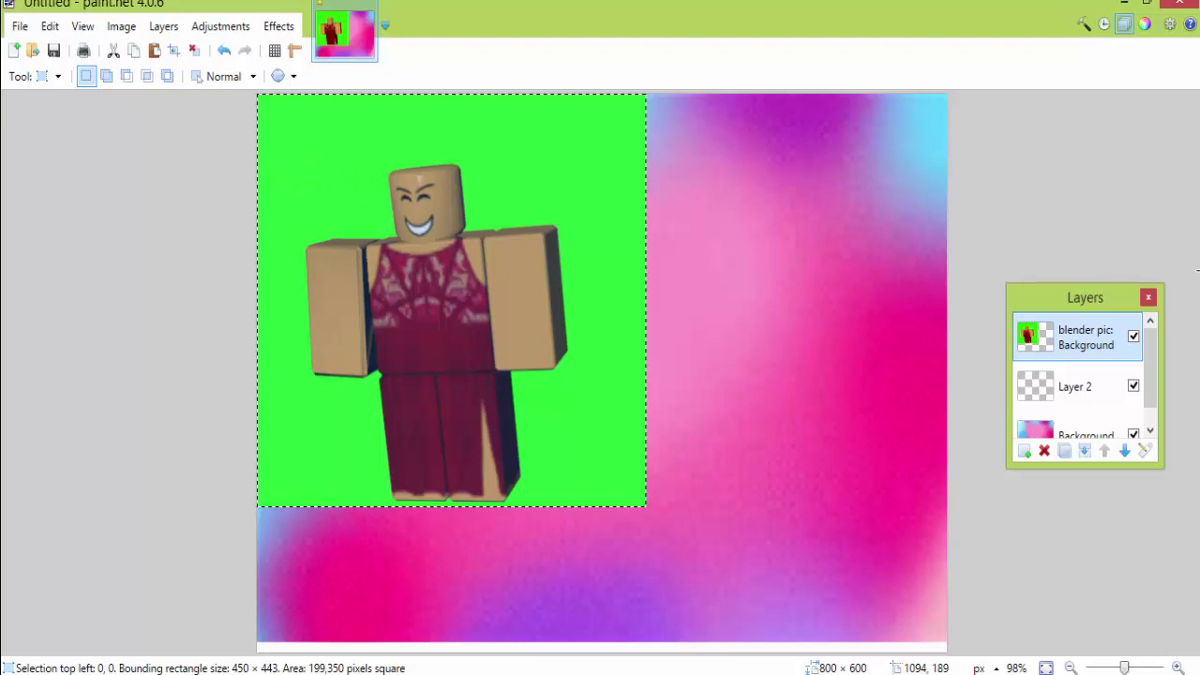
# - Select the green area around the character with the Magic Wand at 50% tolerance and cut it out
pyautogui.click(44, 76)
pyautogui.click(120, 234)
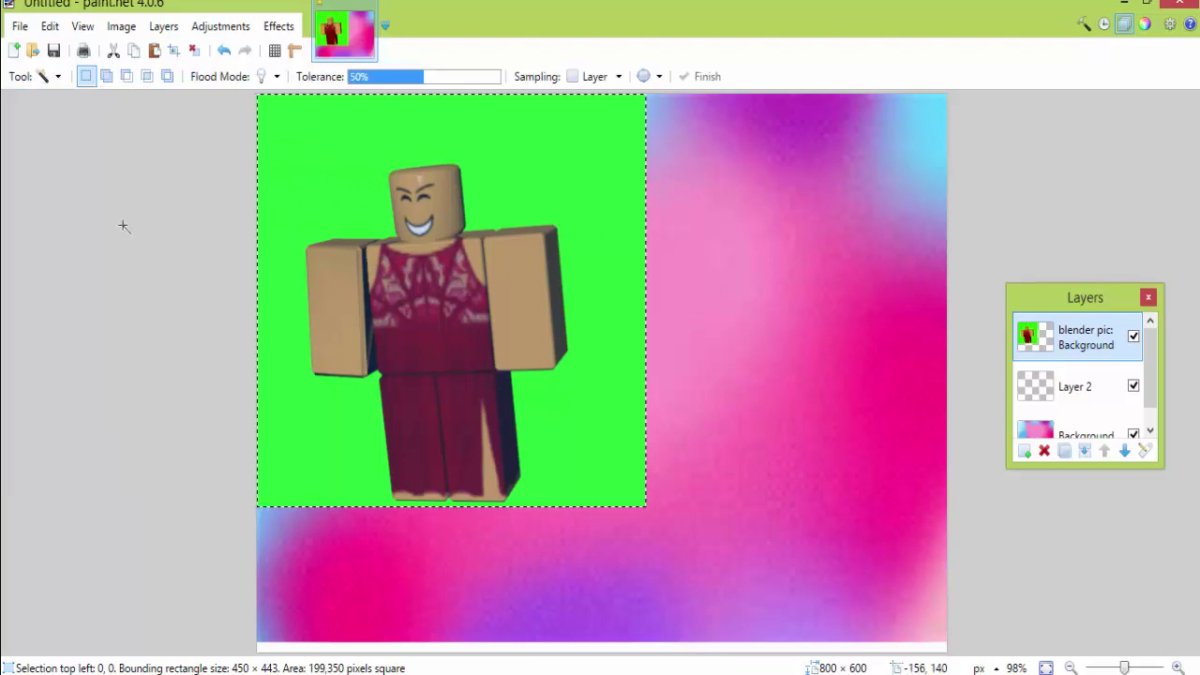
pyautogui.click(346, 183)
pyautogui.click(112, 51)
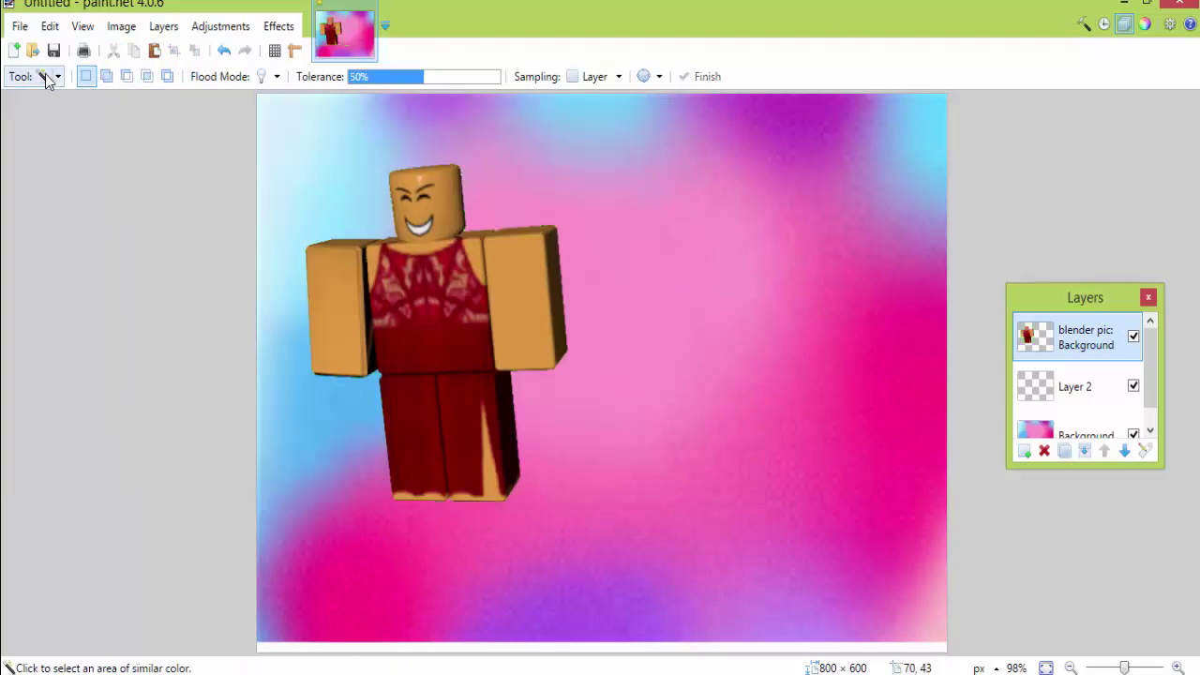
# - Make a rectangular selection of about 413 × 443 px around the cut-out character and dismiss the Open dialog
pyautogui.click(49, 78)
pyautogui.click(102, 101)
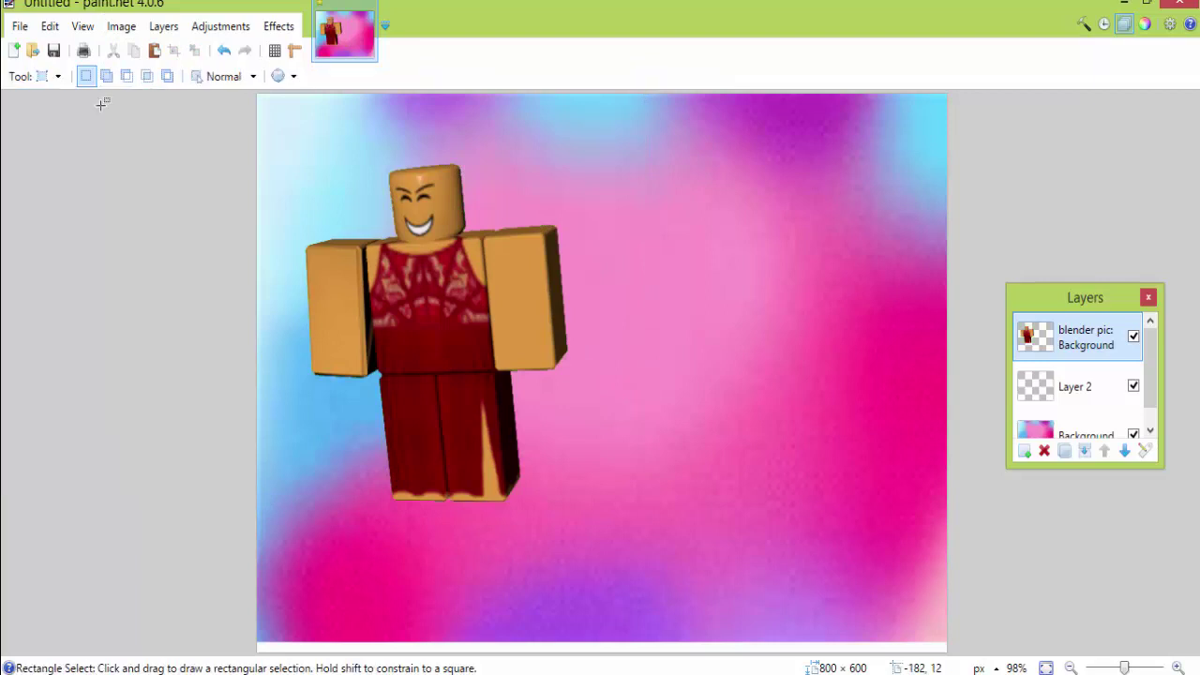
pyautogui.moveTo(268, 102); pyautogui.dragTo(624, 514)
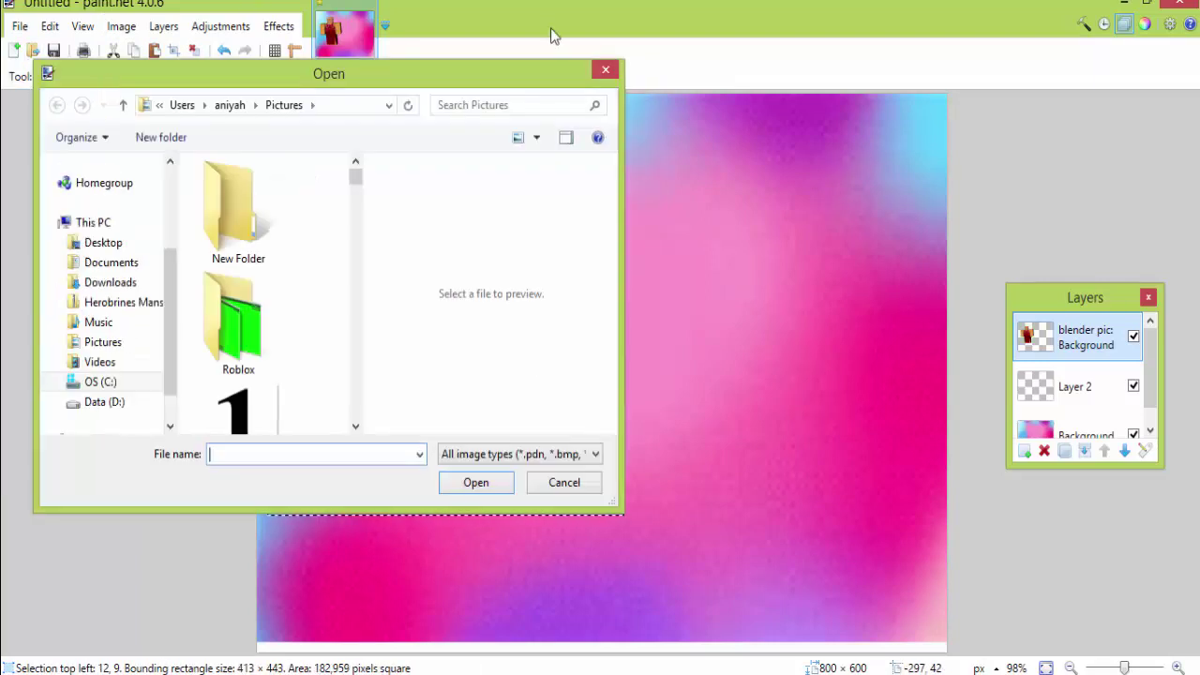
pyautogui.click(600, 68)
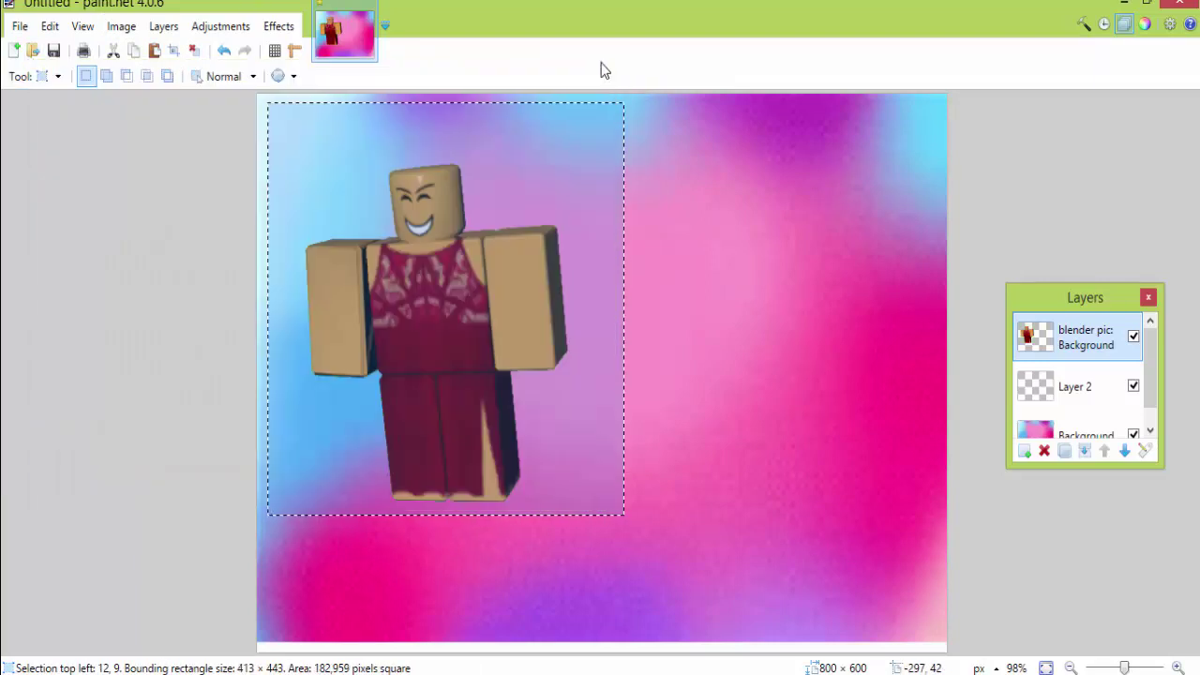
# - Move the selected character to the middle of the canvas with Move Selected Pixels and rotate it about -5.92°
pyautogui.click(45, 78)
pyautogui.click(82, 119)
pyautogui.moveTo(661, 94); pyautogui.dragTo(664, 137)
pyautogui.moveTo(553, 247); pyautogui.dragTo(697, 292)
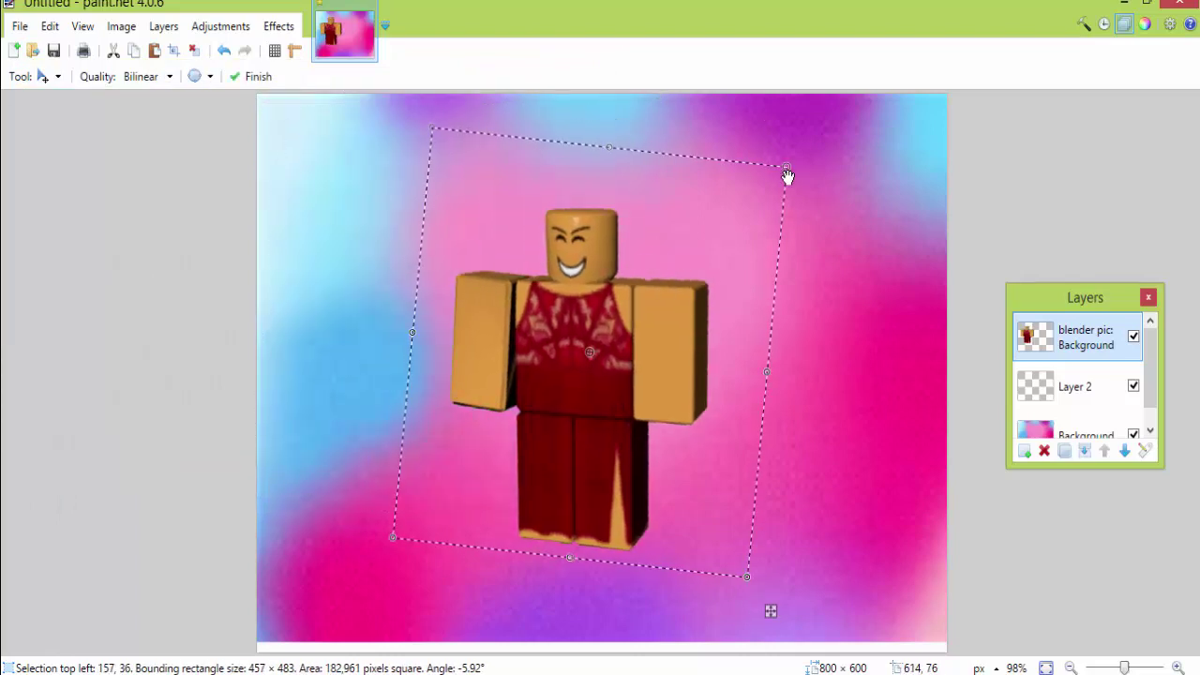
# - Scale the selected character down to a bounding size of about 397 × 420 px, position it mid-canvas and deselect it
pyautogui.moveTo(788, 171); pyautogui.dragTo(778, 182)
pyautogui.moveTo(429, 158); pyautogui.dragTo(476, 193)
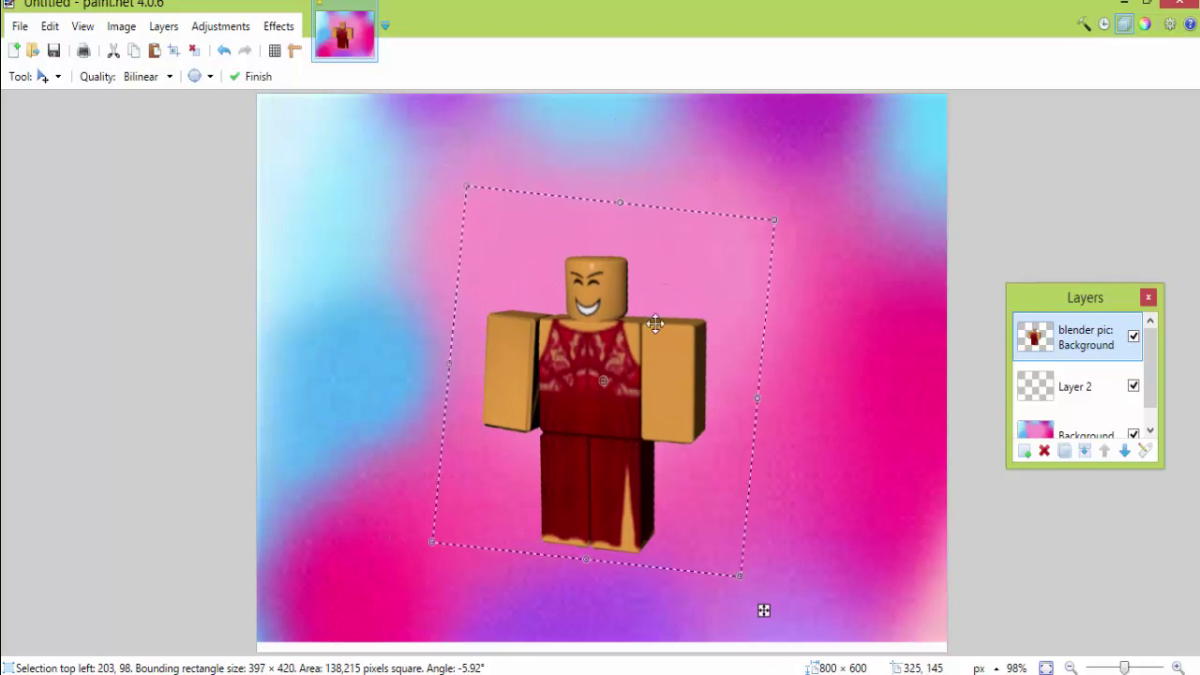
pyautogui.moveTo(668, 329)
pyautogui.mouseDown()
pyautogui.moveTo(677, 300)
pyautogui.moveTo(674, 315)
pyautogui.mouseUp()
pyautogui.click(42, 76)
pyautogui.click(56, 81)
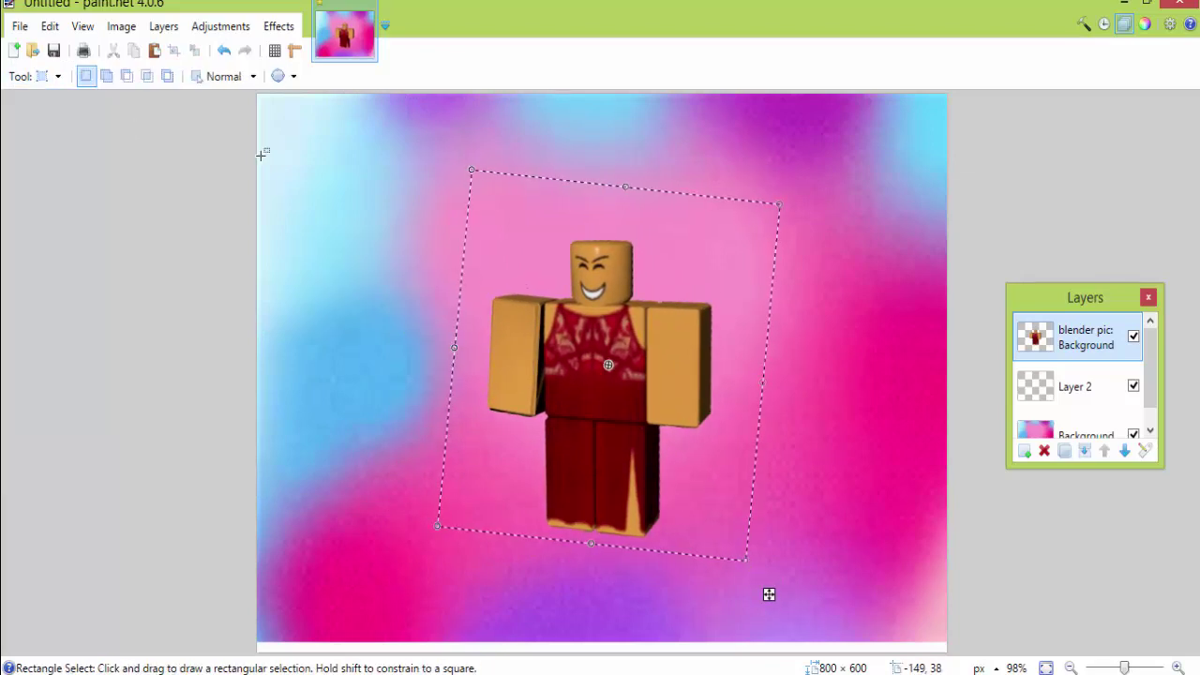
pyautogui.click(262, 153)
# - Add a new layer above the character, switch to the web browser and close the Pictures folder window
pyautogui.click(1024, 451)
pyautogui.click(1124, 4)
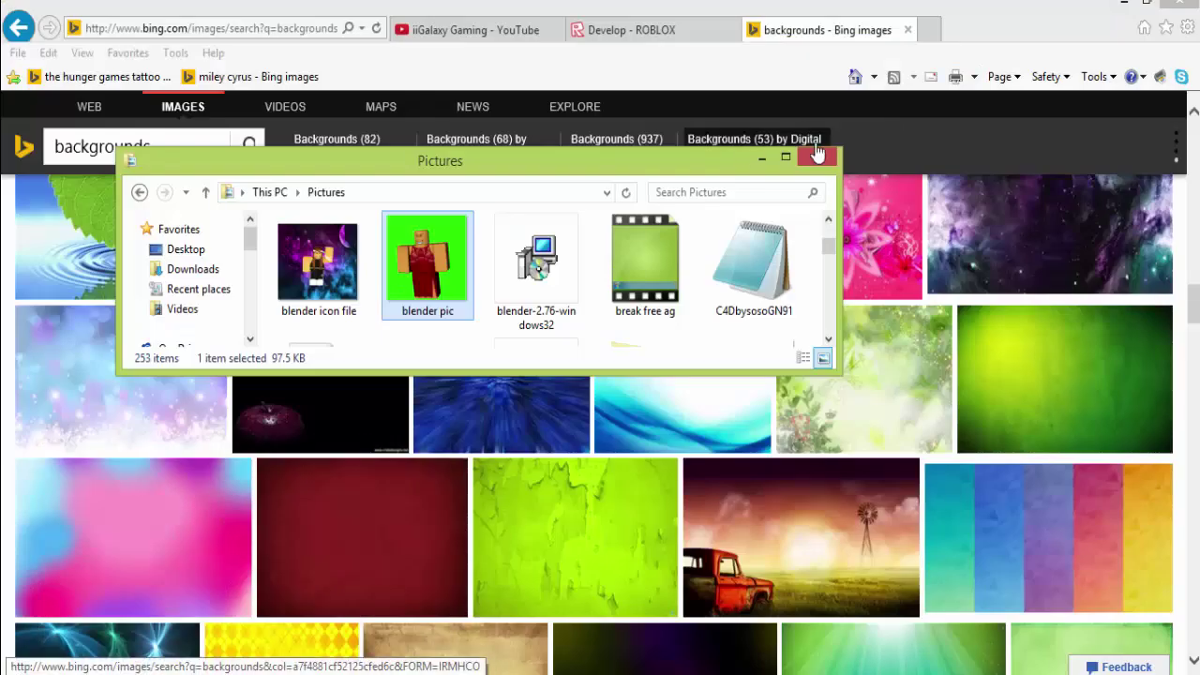
pyautogui.click(817, 153)
# - Replace the Bing image search "backgrounds" with a search for "png hair"
pyautogui.scroll(-15, 179, 206)
pyautogui.scroll(15, 261, 25)
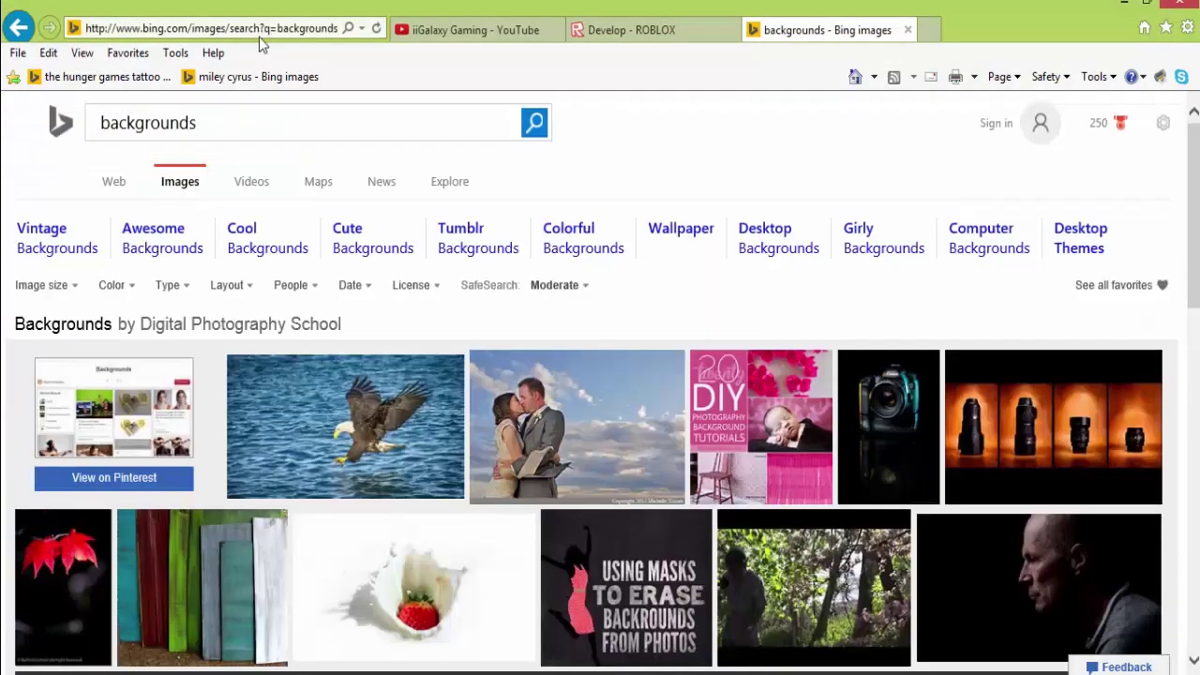
pyautogui.moveTo(215, 122); pyautogui.dragTo(2, 168)
pyautogui.press('BackSpace')
pyautogui.write('png hair')
pyautogui.press('Return')
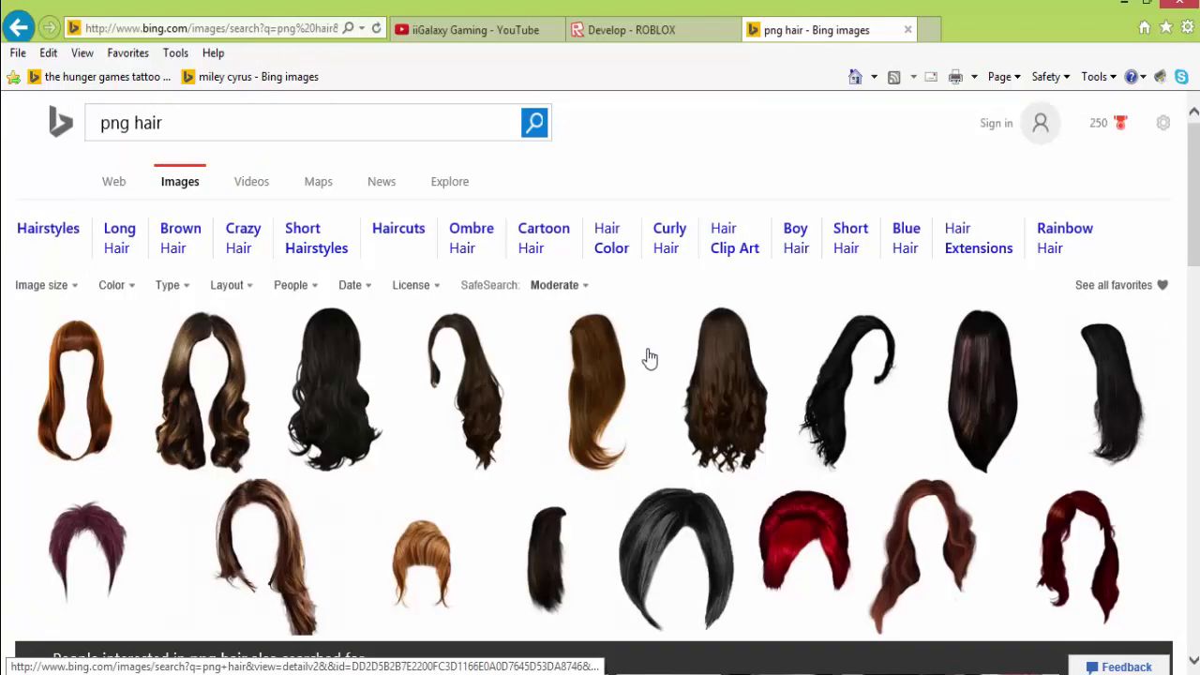
# - Copy the long brown side-swept hair picture from the results and paste it into the new layer in paint.net
pyautogui.scroll(-1, 664, 363)
pyautogui.scroll(1, 665, 363)
pyautogui.rightClick(471, 391)
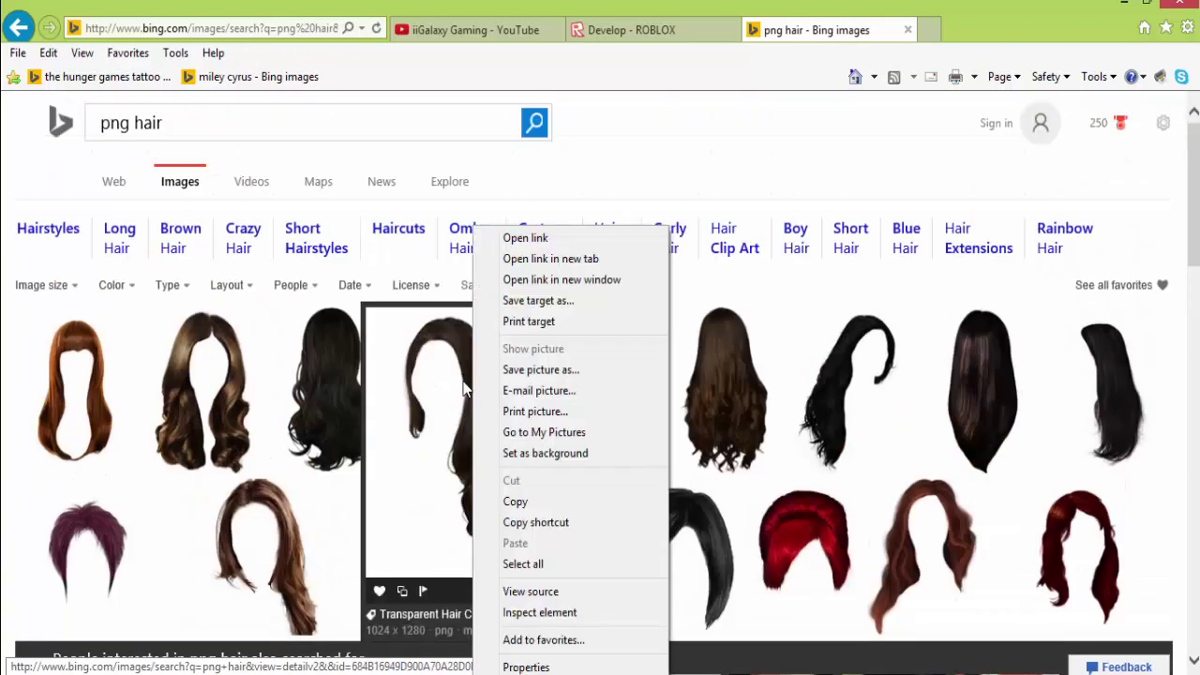
pyautogui.click(552, 503)
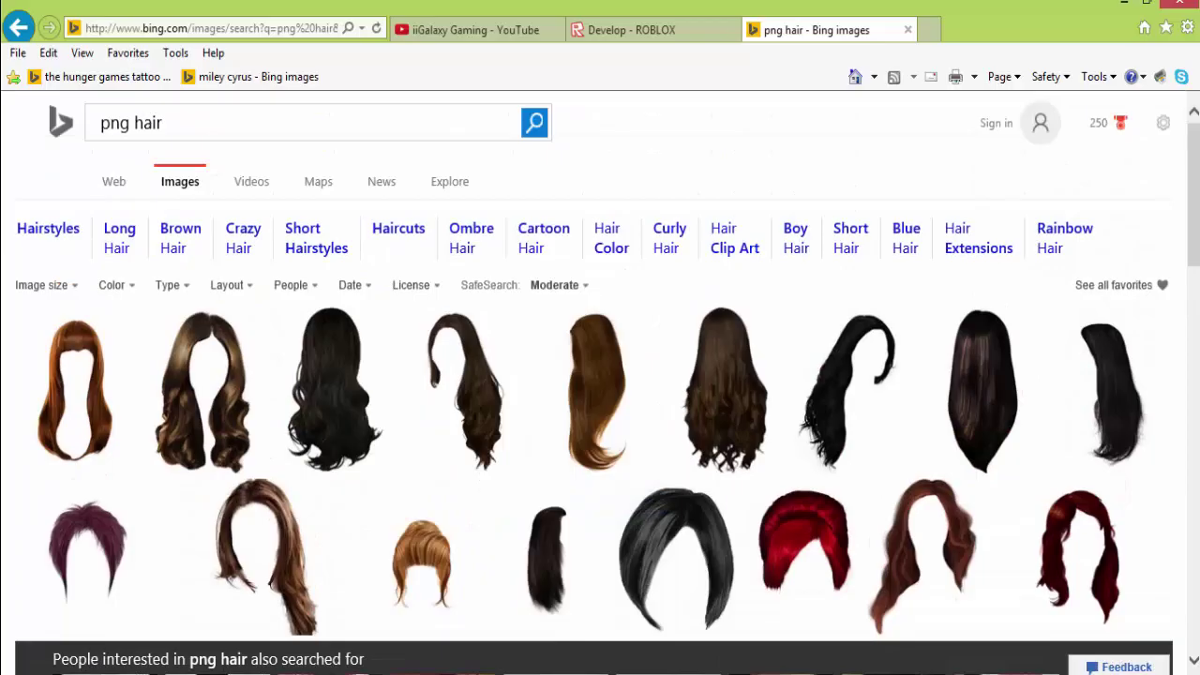
pyautogui.click(224, 673)
pyautogui.click(155, 51)
# - Cut out the brown hair's white background and leftover white spots with the Magic Wand at 50% tolerance
pyautogui.click(43, 78)
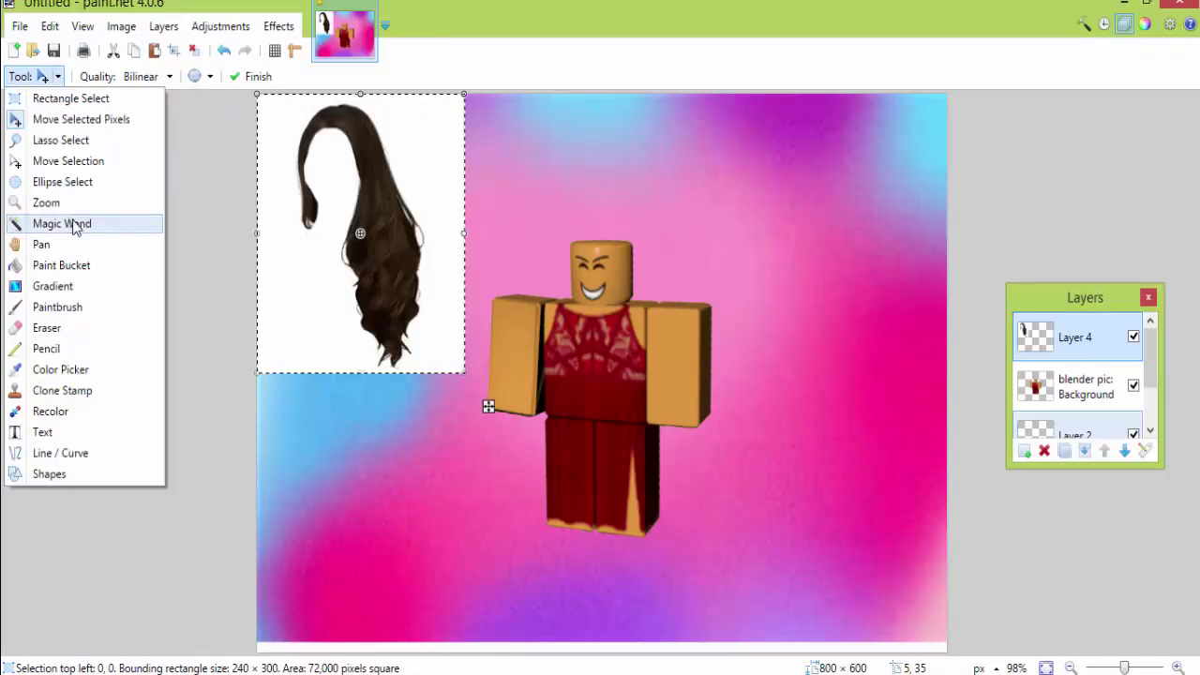
pyautogui.click(75, 223)
pyautogui.click(281, 111)
pyautogui.click(112, 50)
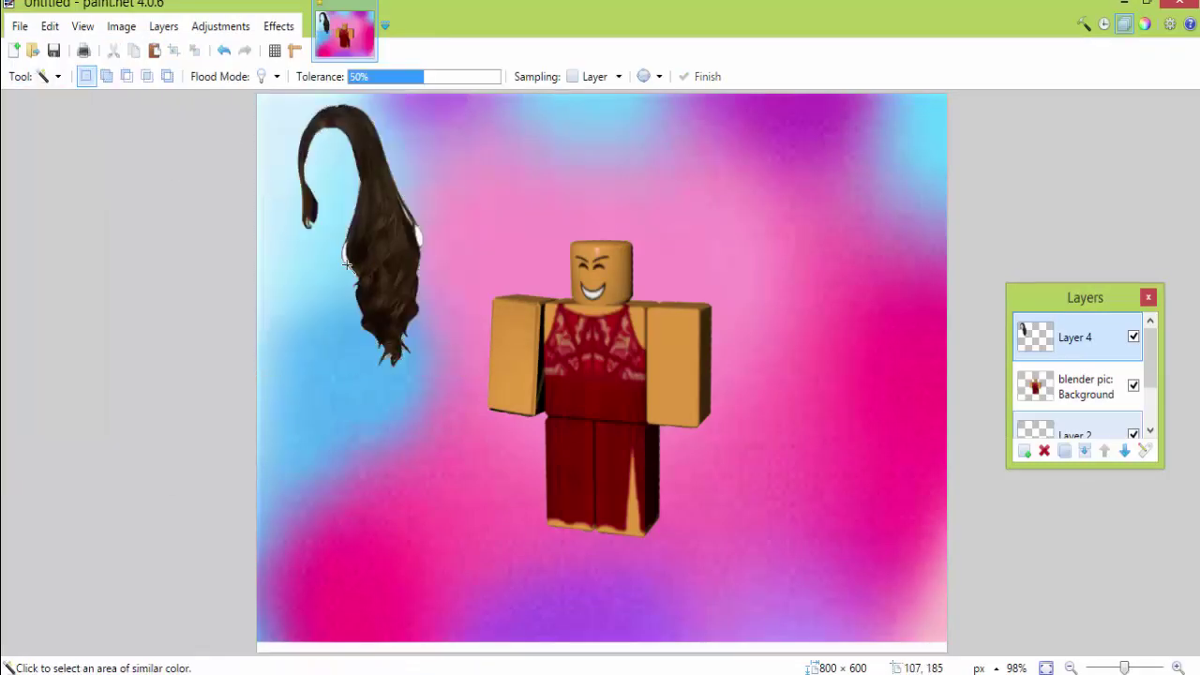
pyautogui.click(346, 261)
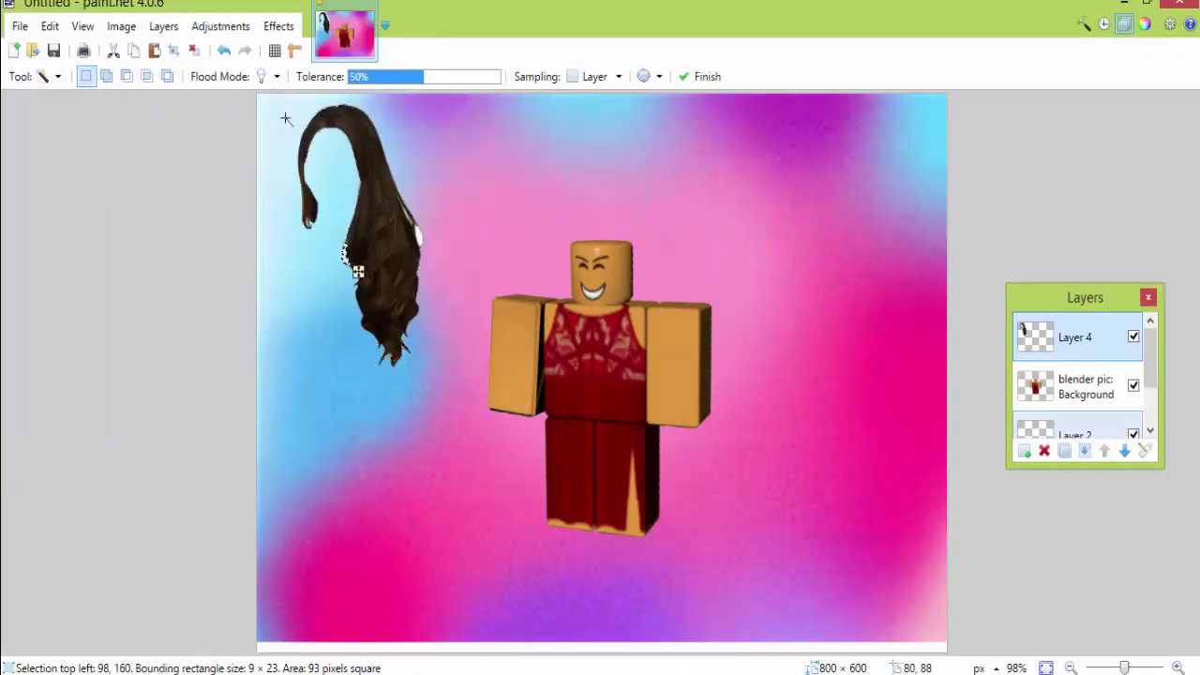
pyautogui.click(113, 50)
pyautogui.click(392, 354)
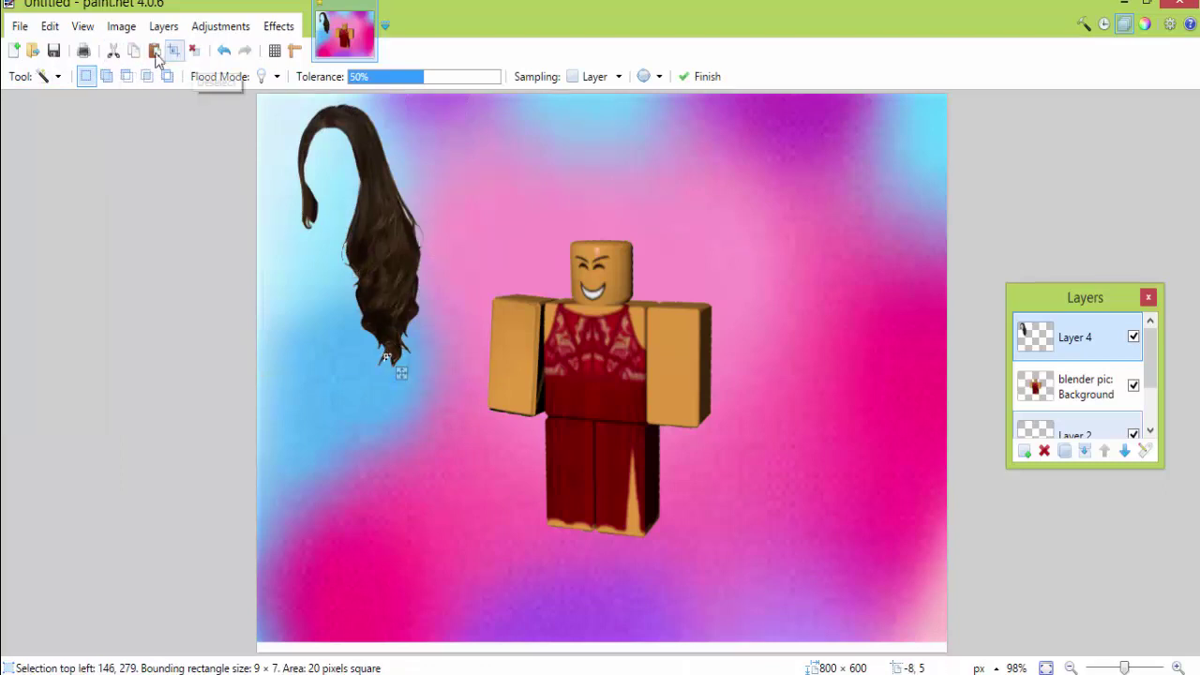
pyautogui.click(114, 49)
# - Select the brown hair with a rectangle and move it onto the character's head
pyautogui.press('s')
pyautogui.moveTo(259, 95); pyautogui.dragTo(437, 380)
pyautogui.press('m')
pyautogui.moveTo(373, 156); pyautogui.dragTo(638, 262)
pyautogui.moveTo(612, 199); pyautogui.dragTo(614, 211)
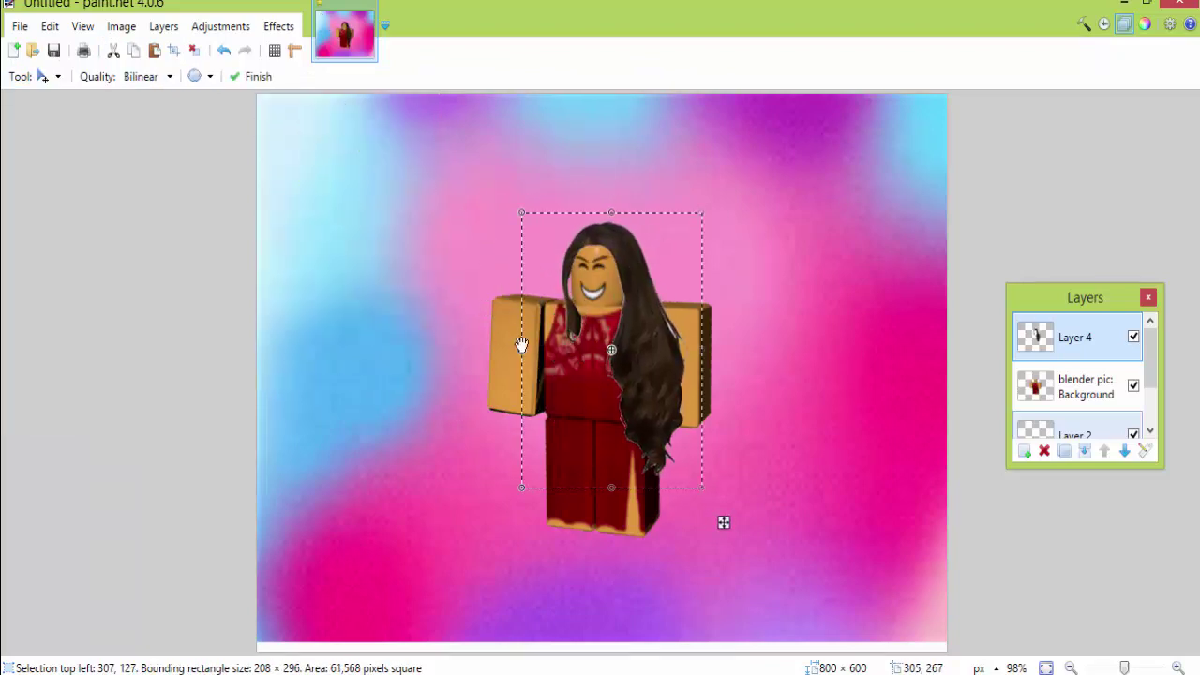
# - Resize the brown hair to about 200 × 258 px and fit it around the character's face
pyautogui.moveTo(521, 346); pyautogui.dragTo(523, 343)
pyautogui.moveTo(666, 295); pyautogui.dragTo(662, 297)
pyautogui.moveTo(686, 488); pyautogui.dragTo(666, 441)
pyautogui.moveTo(695, 327); pyautogui.dragTo(672, 335)
pyautogui.moveTo(643, 338); pyautogui.dragTo(654, 339)
pyautogui.moveTo(607, 217); pyautogui.dragTo(607, 205)
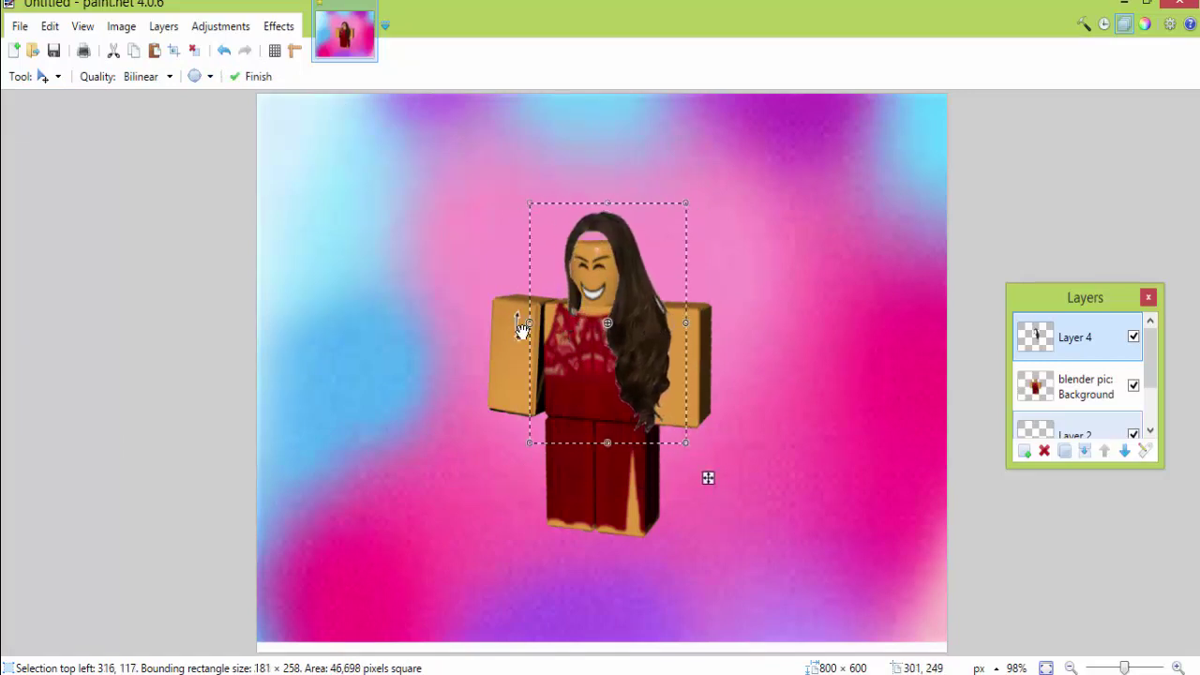
pyautogui.moveTo(527, 328); pyautogui.dragTo(509, 328)
pyautogui.moveTo(646, 288); pyautogui.dragTo(667, 320)
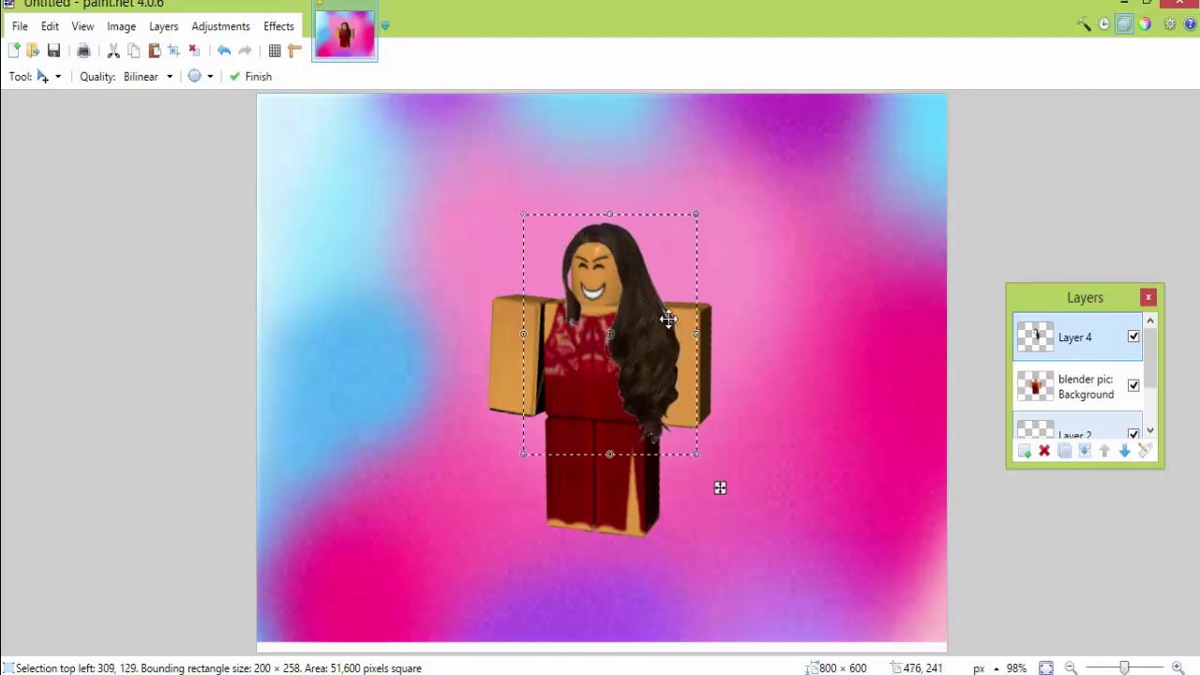
# - Delete the brown hair's layer, return to the web browser and copy the centre-parted wavy brown hair picture
pyautogui.click(1044, 451)
pyautogui.click(1124, 4)
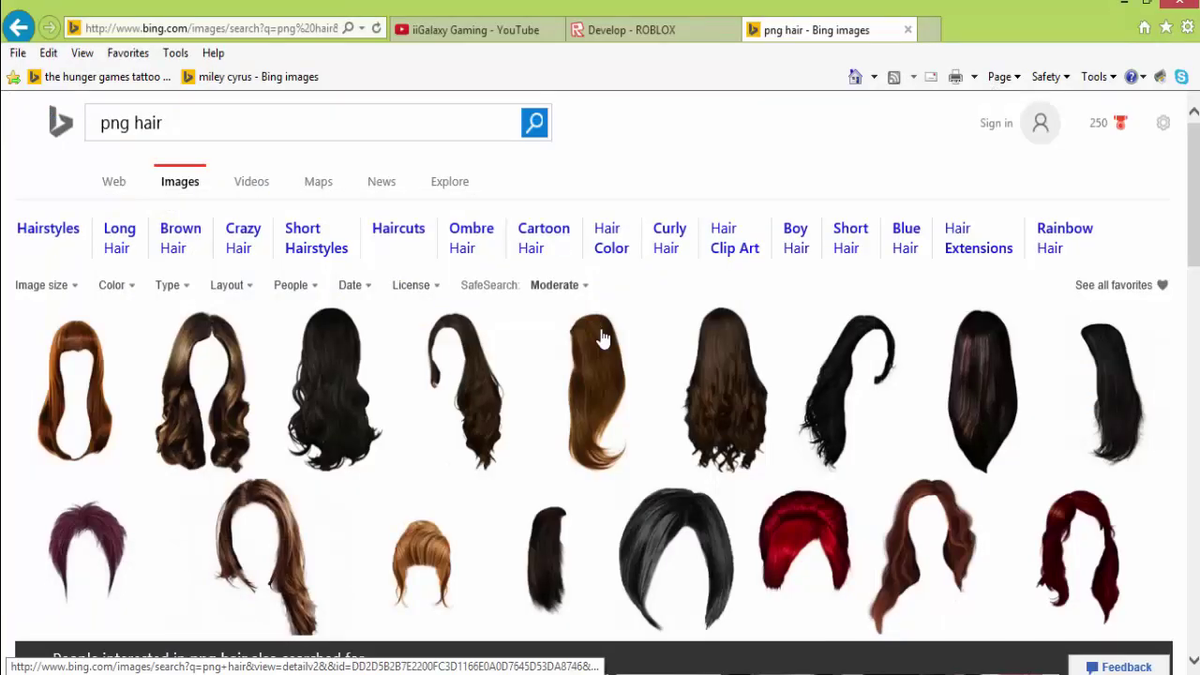
pyautogui.rightClick(229, 402)
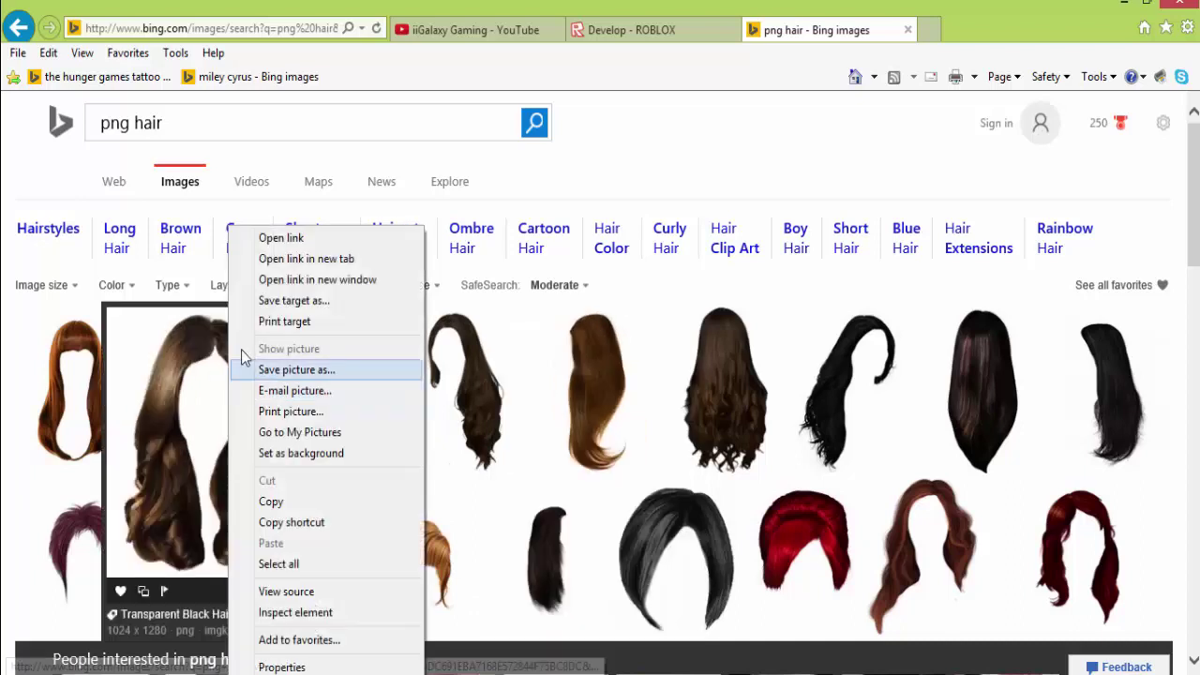
pyautogui.click(343, 496)
# - Browse further hair results, copy the long black side-swept hair picture and paste it into Layer 4 in paint.net
pyautogui.scroll(-10, 526, 396)
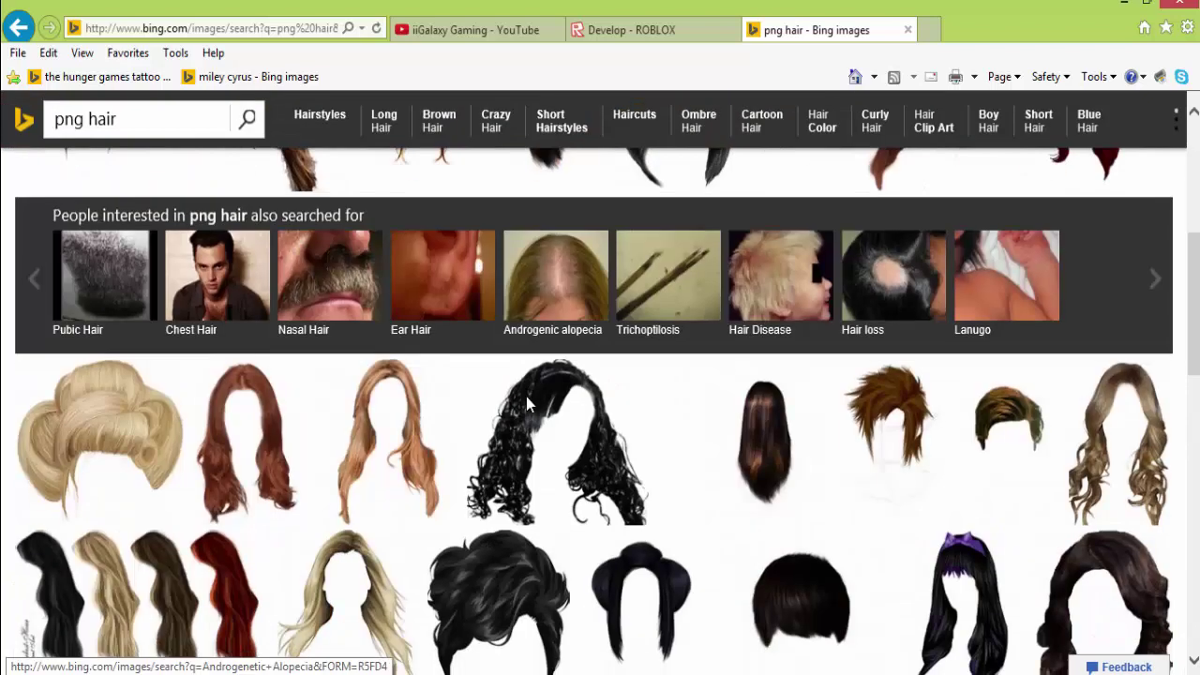
pyautogui.scroll(5, 582, 372)
pyautogui.scroll(-4, 665, 348)
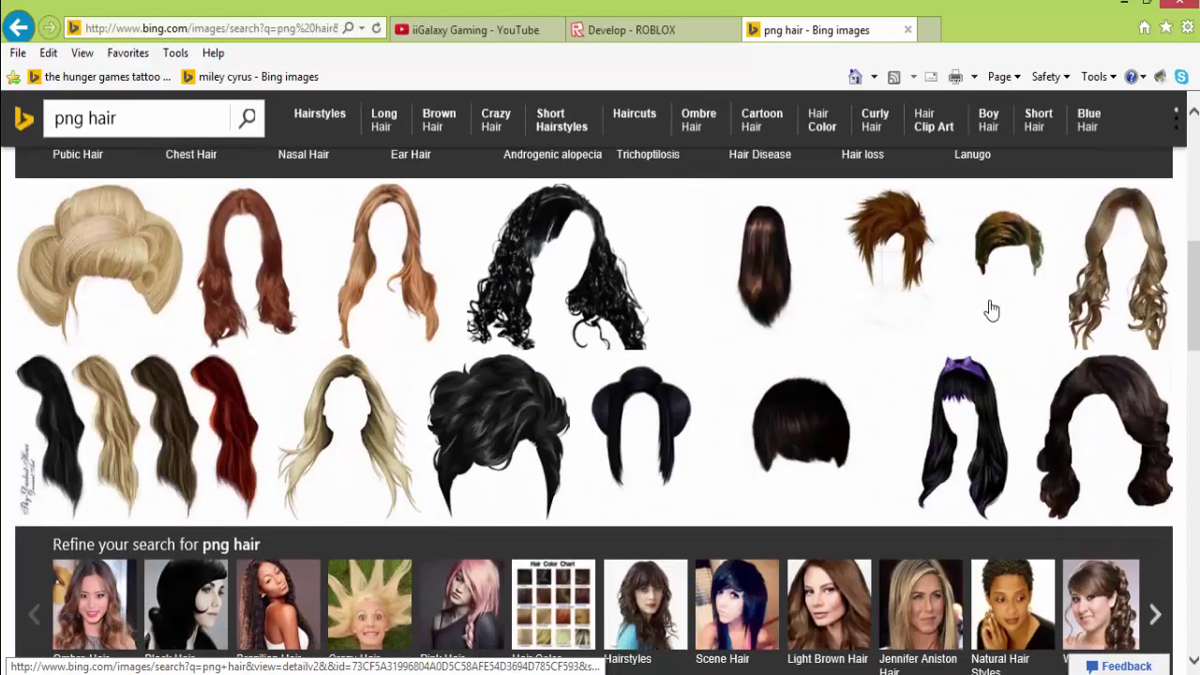
pyautogui.moveTo(1188, 342); pyautogui.dragTo(1177, 439)
pyautogui.scroll(20, 1047, 513)
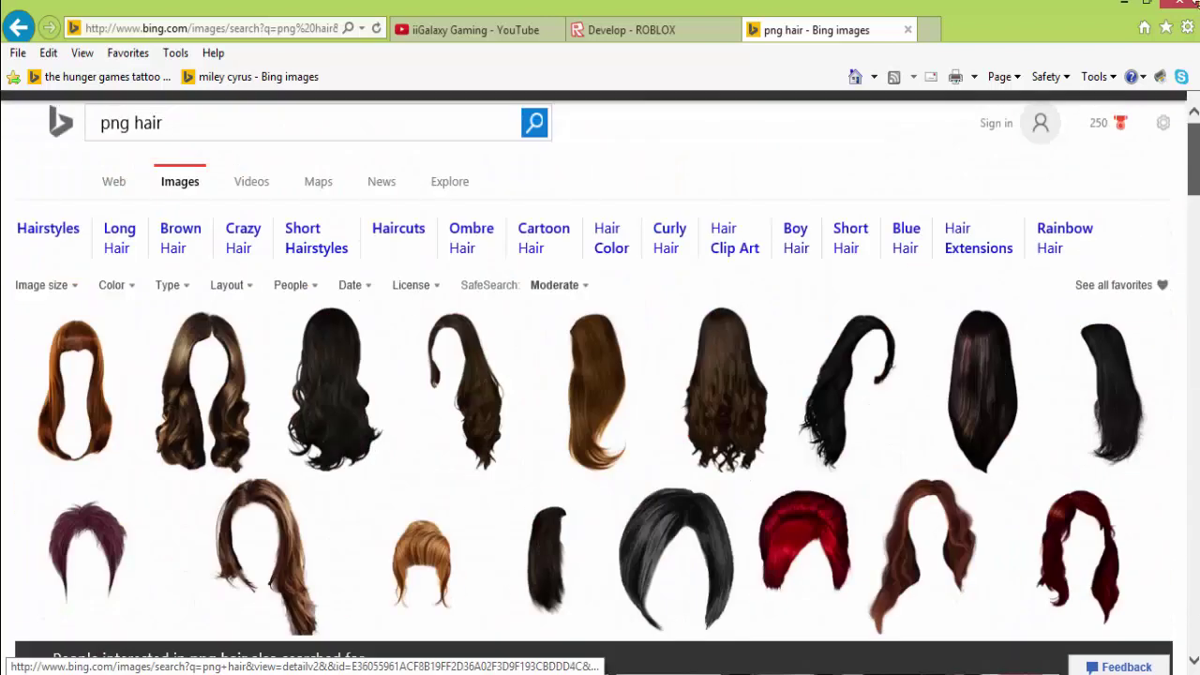
pyautogui.rightClick(852, 457)
pyautogui.click(889, 274)
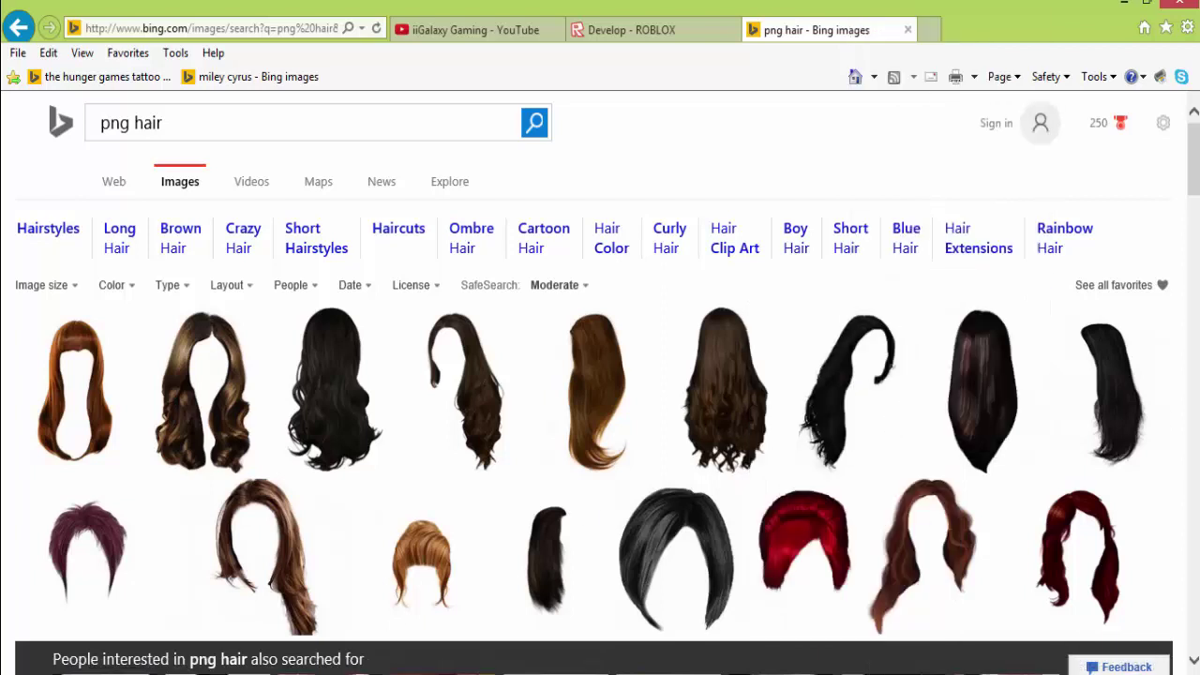
pyautogui.click(1124, 3)
pyautogui.click(155, 51)
# - Remove the white background around the black hair with the Magic Wand at 50% tolerance and deselect
pyautogui.click(49, 77)
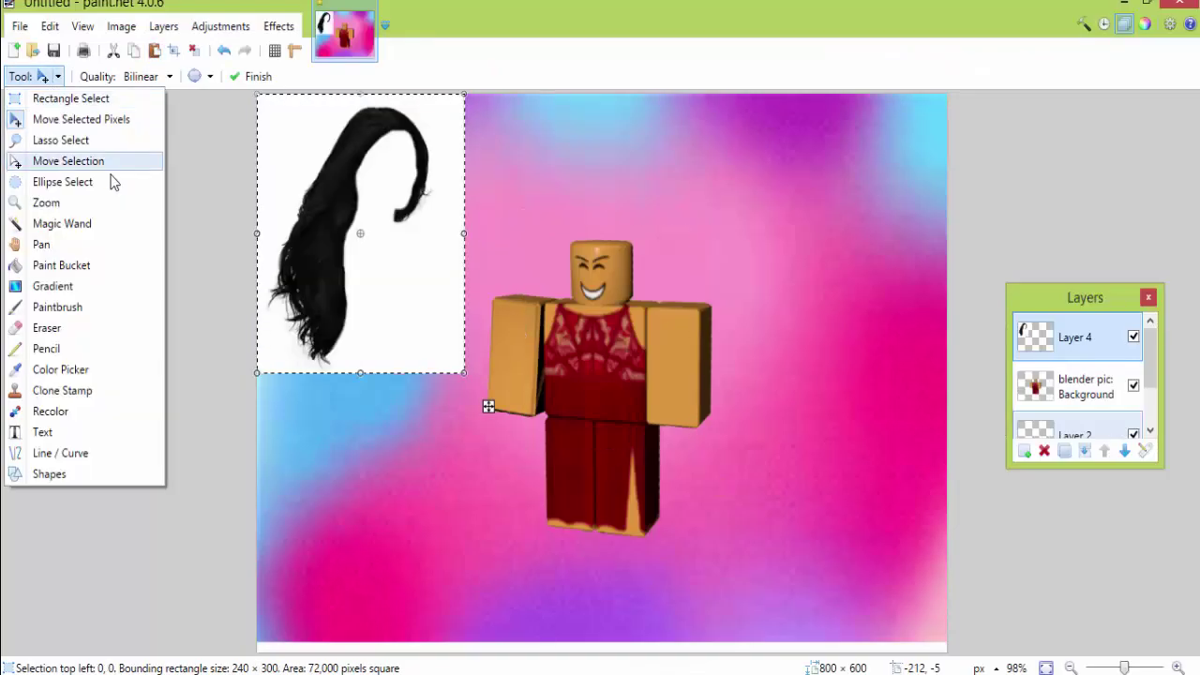
pyautogui.click(103, 224)
pyautogui.click(278, 117)
pyautogui.press('Delete')
pyautogui.hotkey('ctrl', 'd')
# - Select the black hair with a rectangle and move it onto the character's head with Move Selected Pixels
pyautogui.click(45, 76)
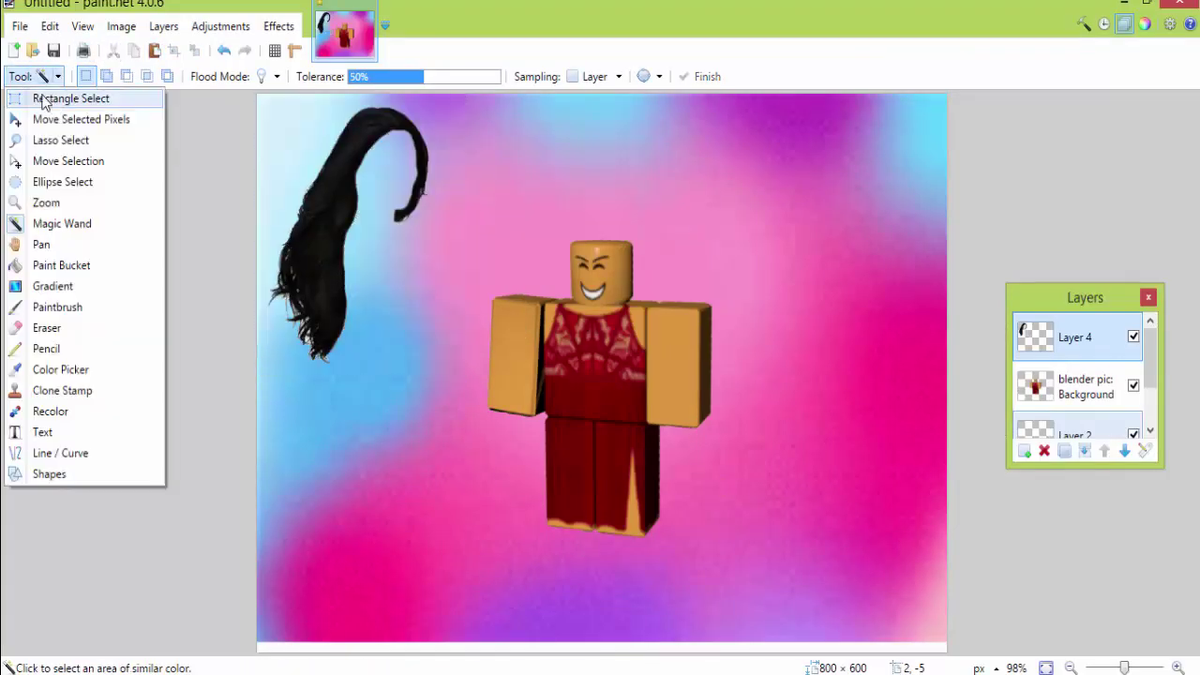
pyautogui.click(84, 97)
pyautogui.moveTo(277, 105)
pyautogui.mouseDown()
pyautogui.moveTo(409, 368)
pyautogui.moveTo(459, 409)
pyautogui.moveTo(421, 405)
pyautogui.moveTo(276, 102)
pyautogui.moveTo(442, 384)
pyautogui.mouseUp()
pyautogui.click(45, 76)
pyautogui.click(85, 118)
pyautogui.moveTo(296, 259); pyautogui.dragTo(516, 366)
# - Fit the black hair around the character's head and rotate it about 8.56°
pyautogui.moveTo(555, 206); pyautogui.dragTo(553, 214)
pyautogui.moveTo(648, 346); pyautogui.dragTo(656, 352)
pyautogui.moveTo(425, 217)
pyautogui.mouseDown()
pyautogui.moveTo(442, 225)
pyautogui.moveTo(420, 206)
pyautogui.mouseUp()
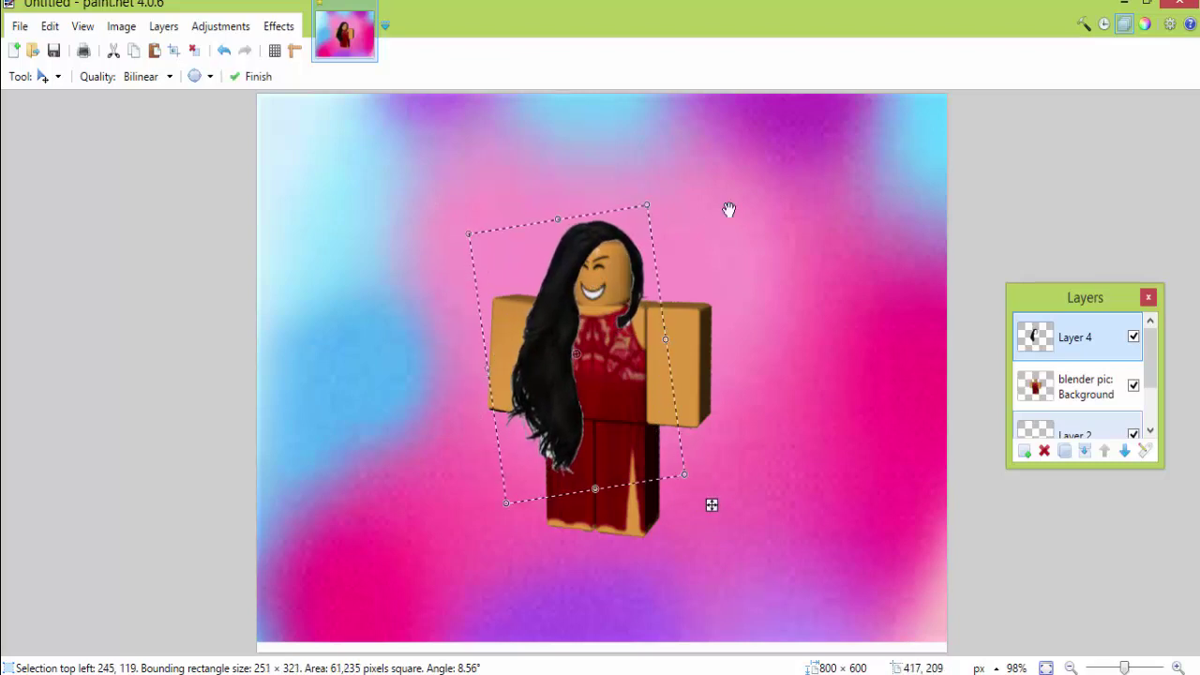
# - Erase the black hair's white fringes and the tip of the short front lock, using Eraser brush widths 2 and 6
pyautogui.click(49, 76)
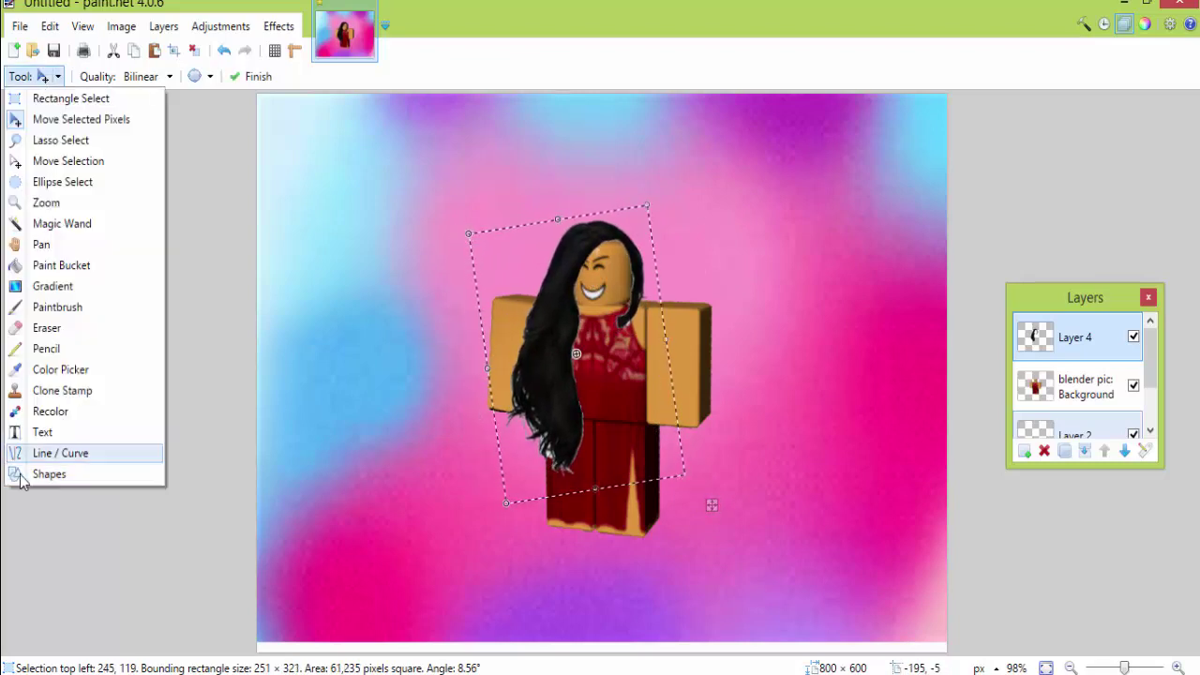
pyautogui.click(94, 328)
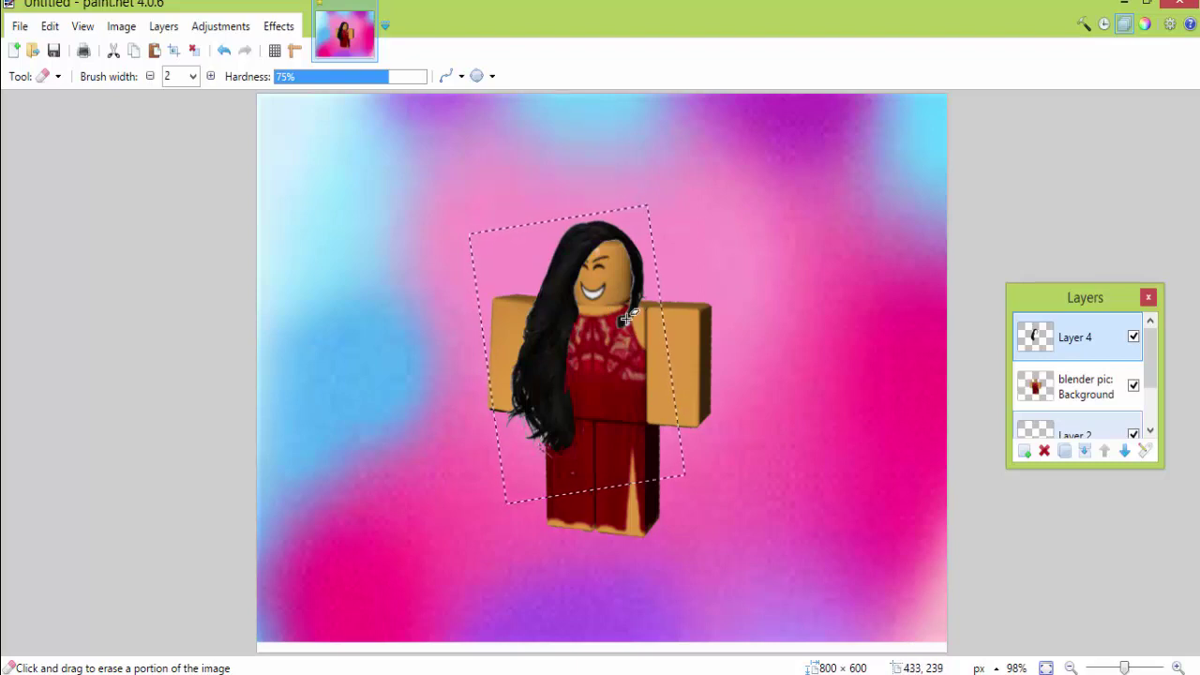
pyautogui.click(213, 77)
pyautogui.click(213, 77)
pyautogui.click(213, 77)
pyautogui.click(213, 77)
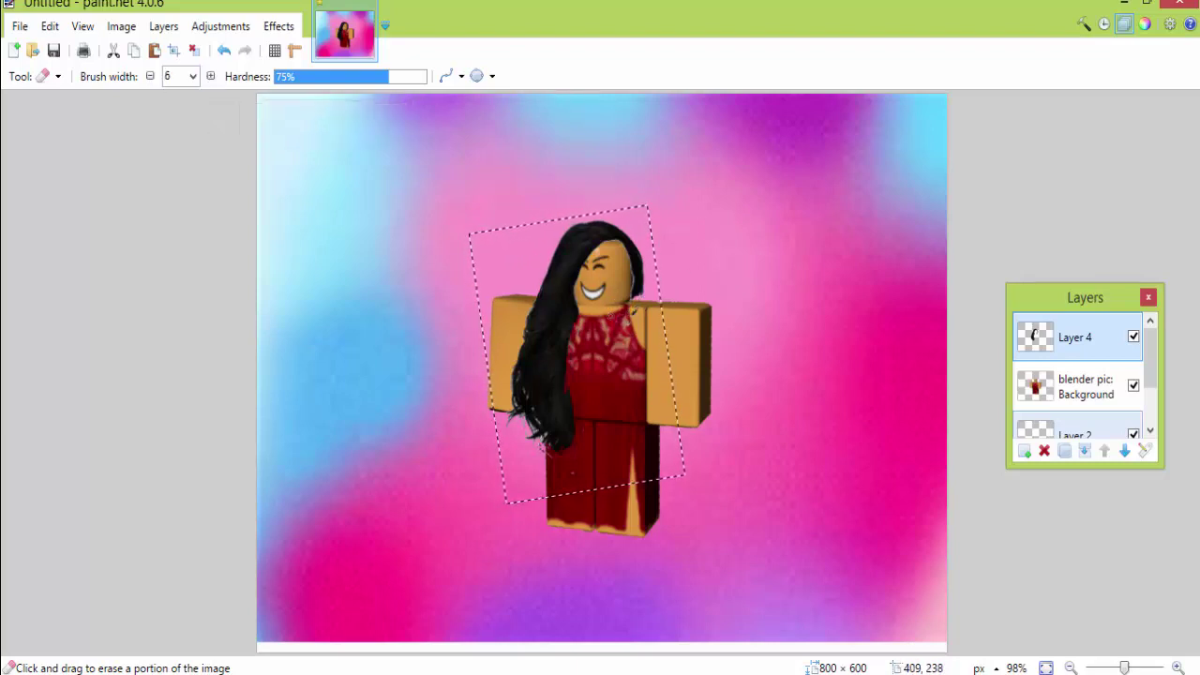
# - Paint black along the hair's edges around the face and strands with the Paintbrush at width 4
pyautogui.click(47, 76)
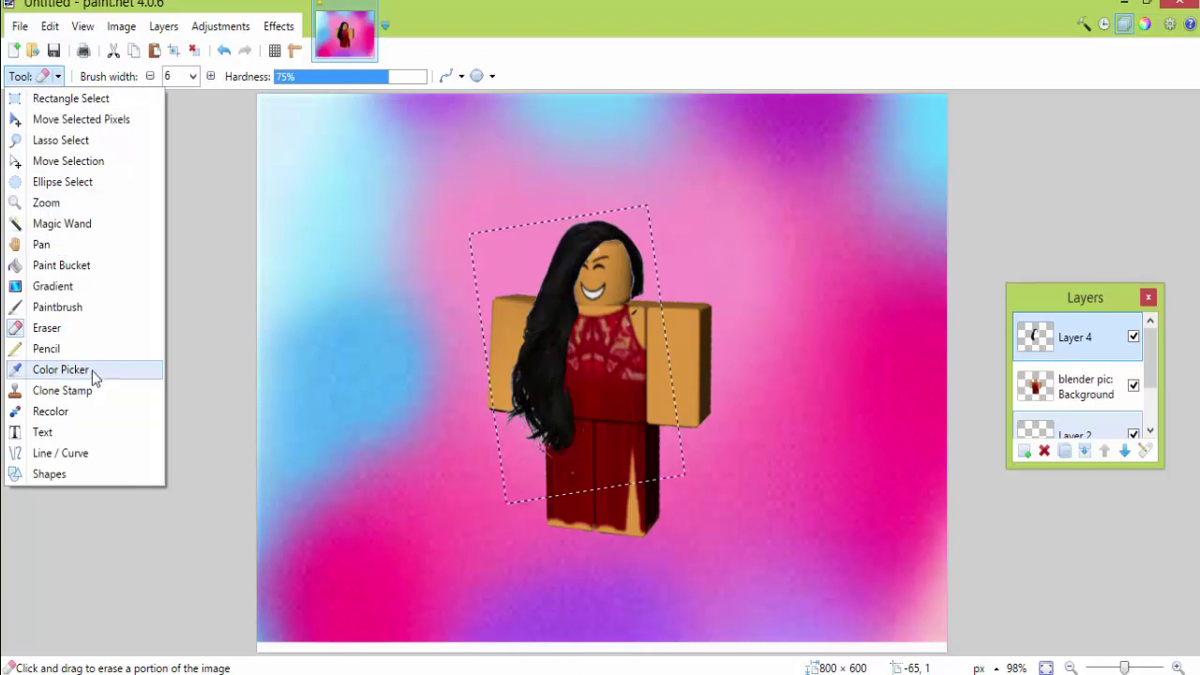
pyautogui.click(57, 307)
pyautogui.click(47, 76)
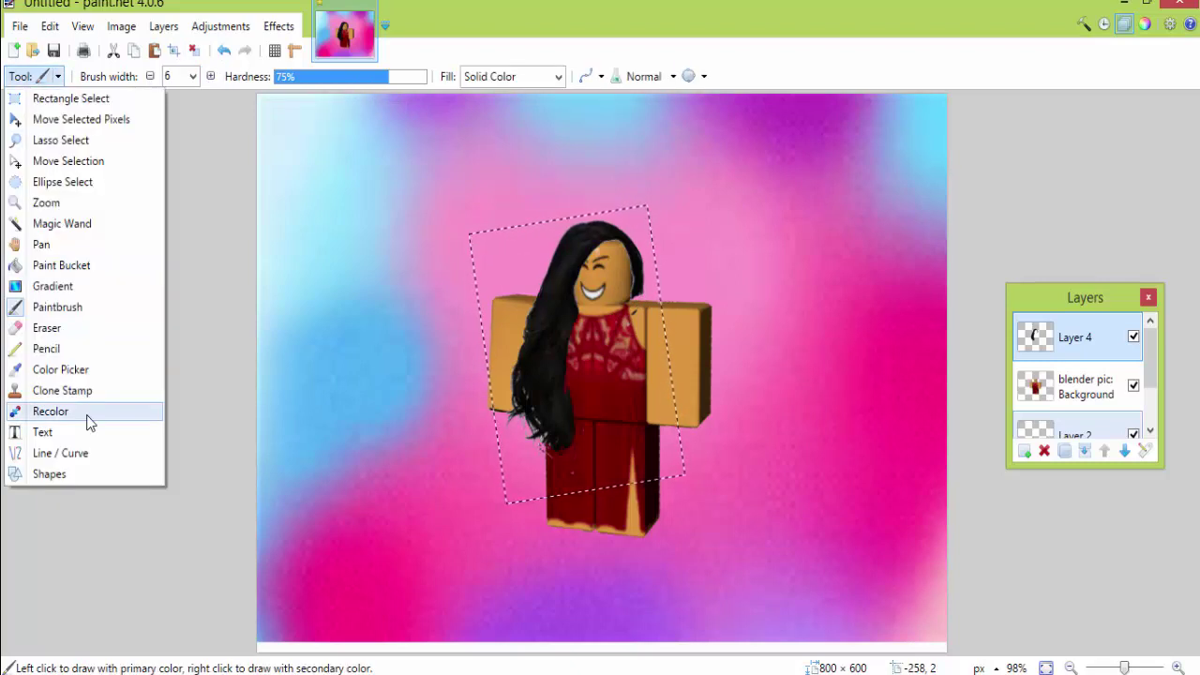
pyautogui.click(117, 370)
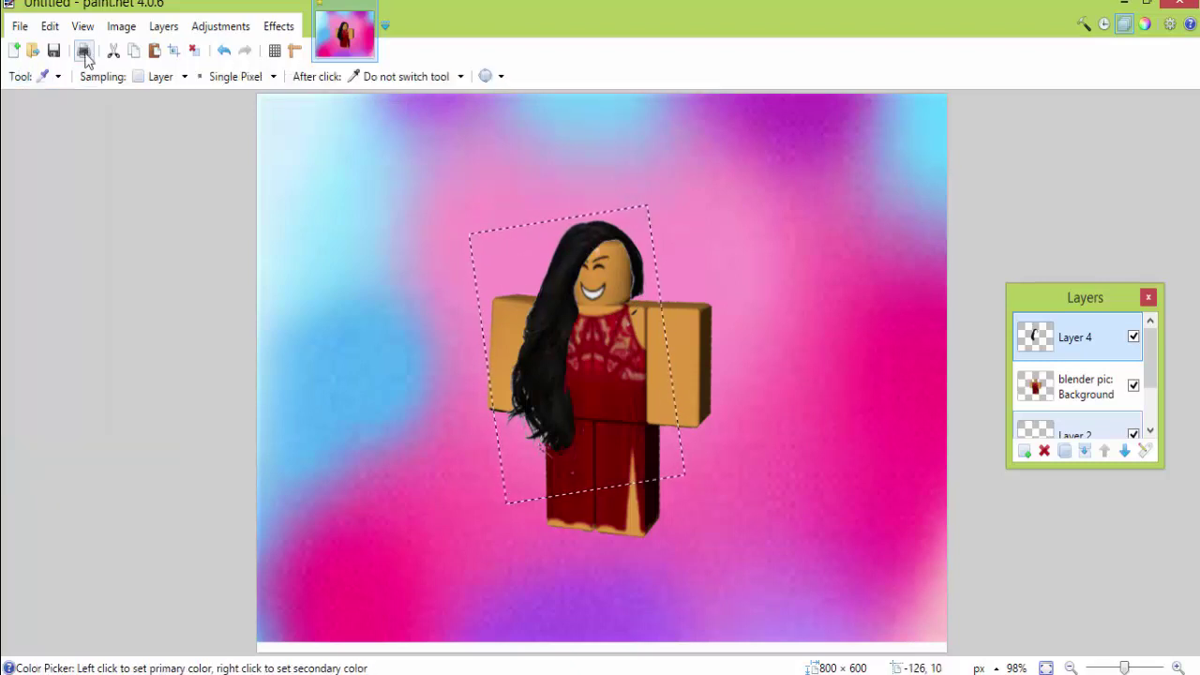
pyautogui.click(47, 76)
pyautogui.click(99, 309)
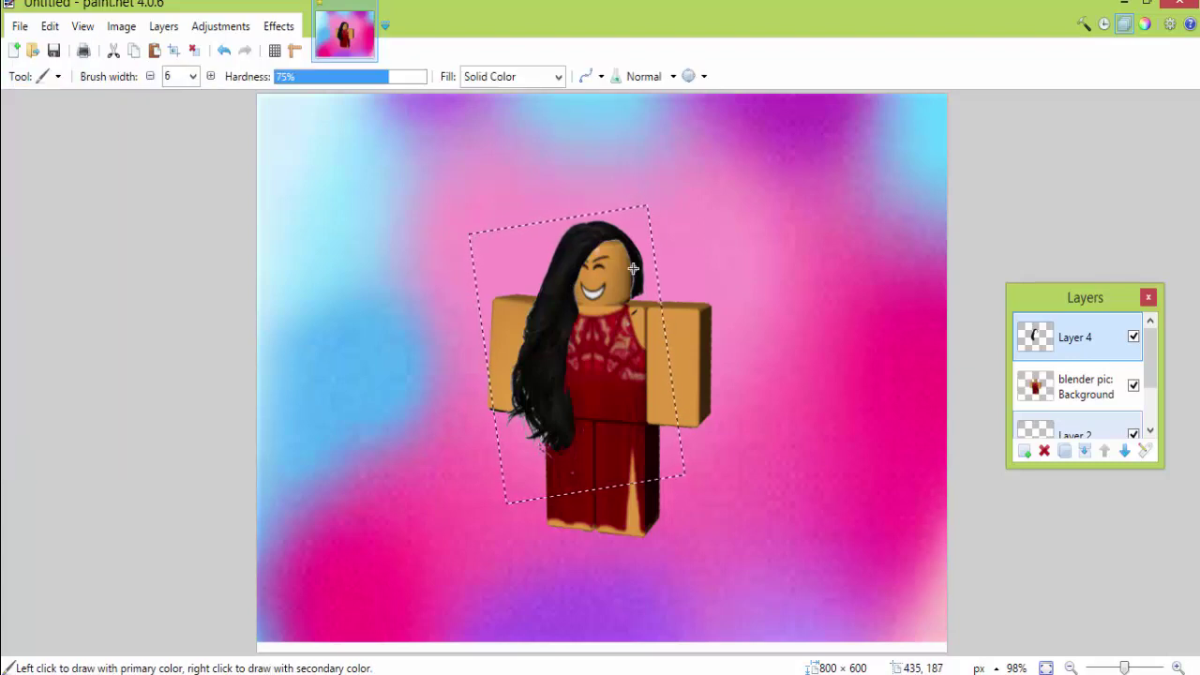
pyautogui.click(150, 76)
pyautogui.click(150, 76)
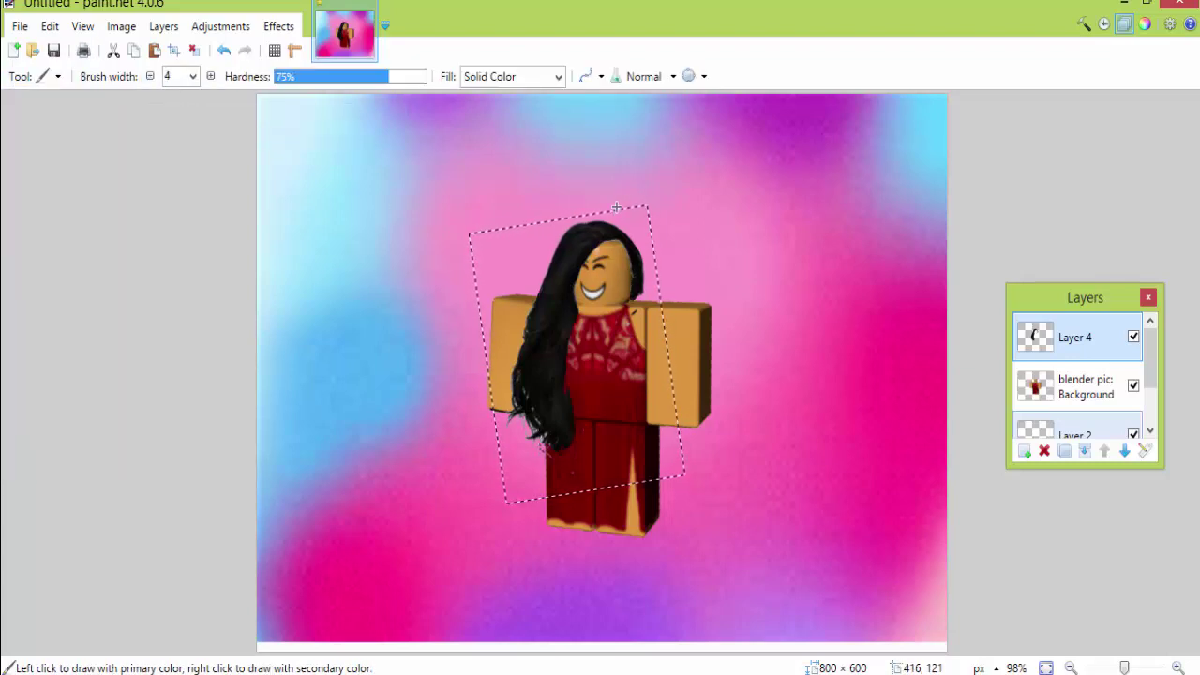
pyautogui.keyDown('ctrl'); pyautogui.scroll(3, 614, 178); pyautogui.keyUp('ctrl')
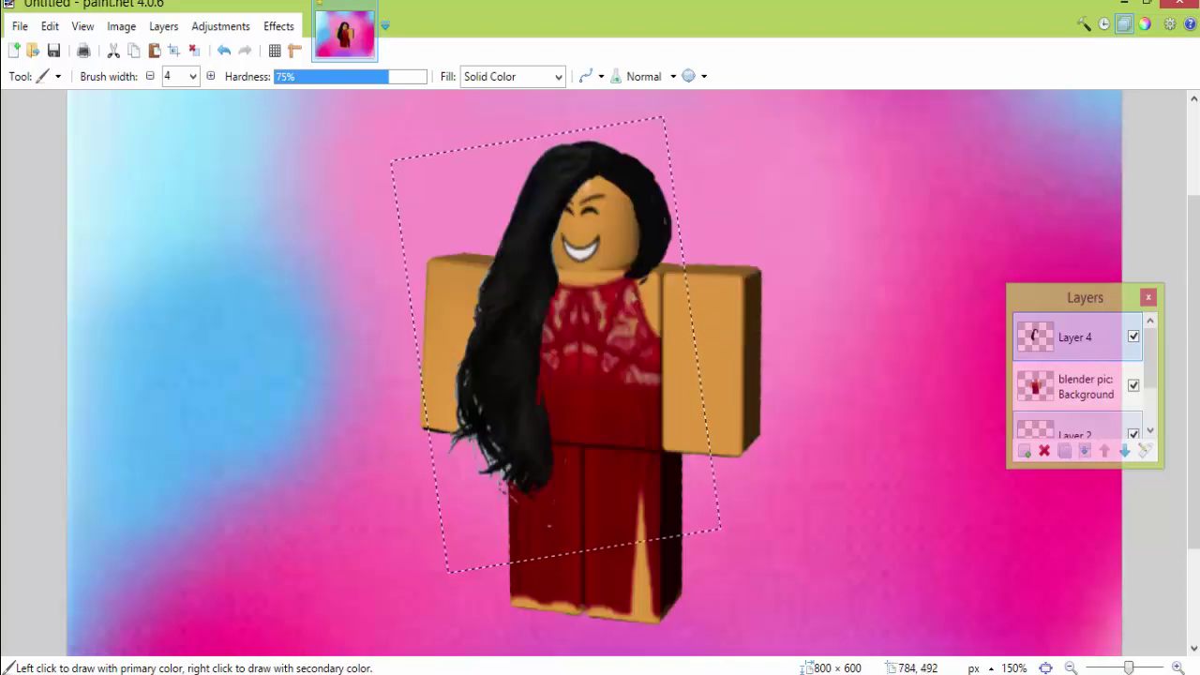
# - Clear the selection around the black hair with Rectangle Select
pyautogui.moveTo(1129, 667); pyautogui.dragTo(1126, 668)
pyautogui.click(49, 81)
pyautogui.click(64, 99)
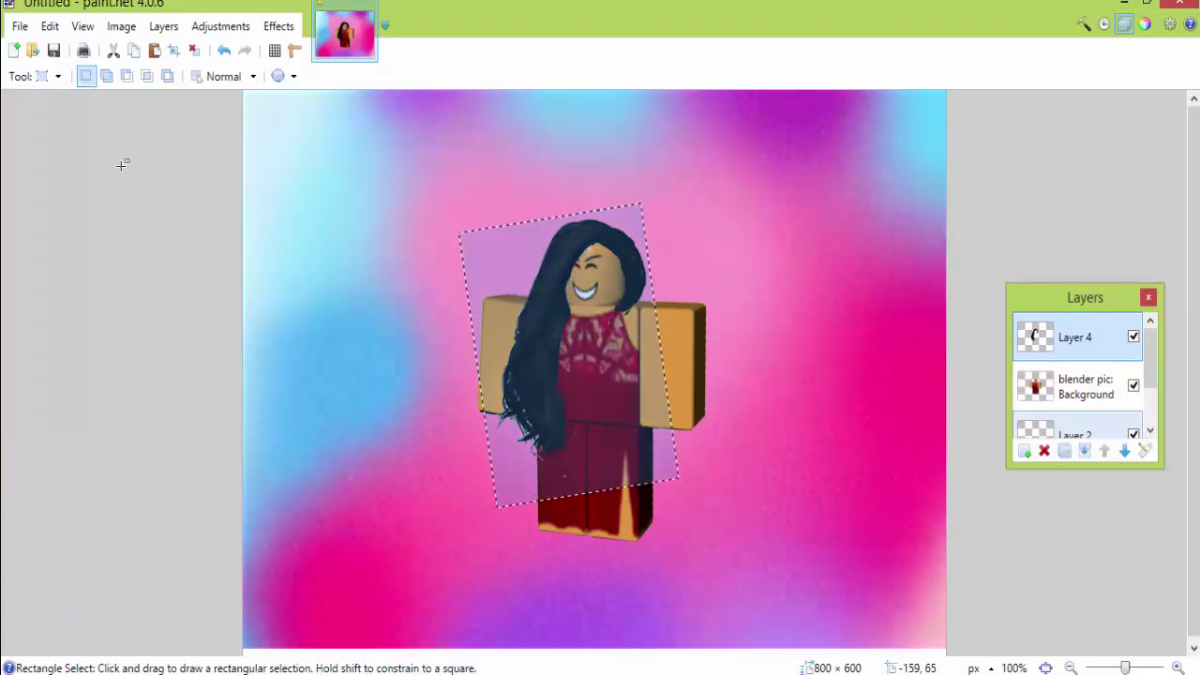
pyautogui.click(125, 169)
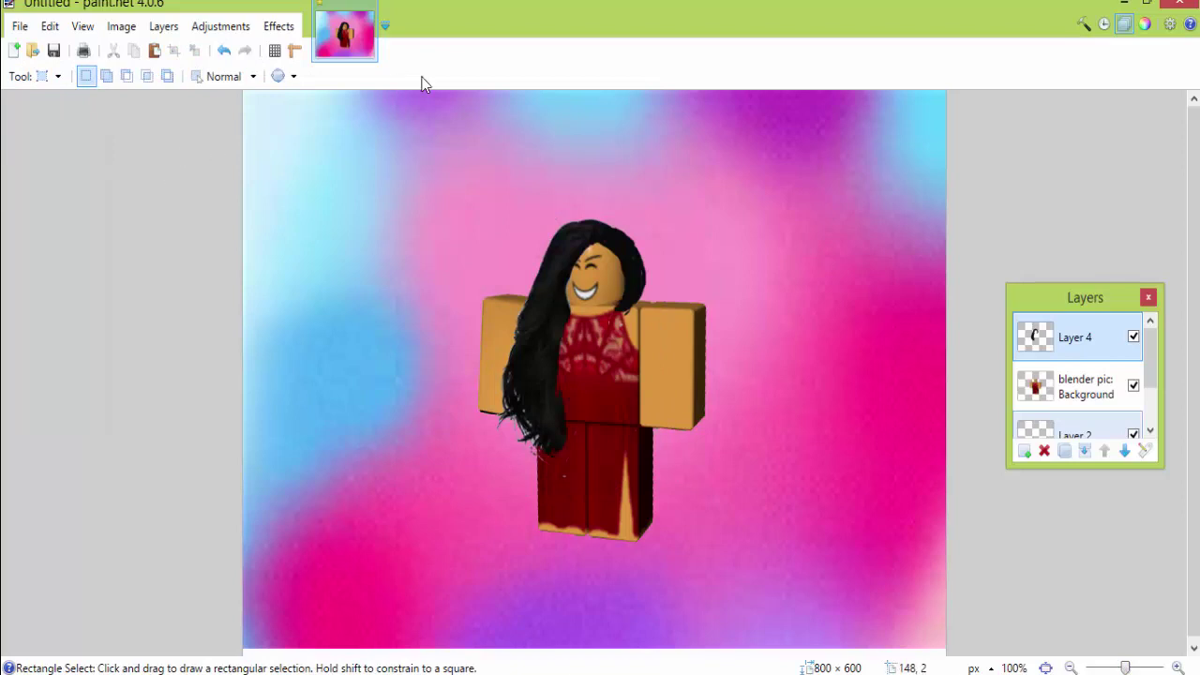
# - Add a new layer and start a size 108 Calibri text on it beside the character
pyautogui.click(30, 75)
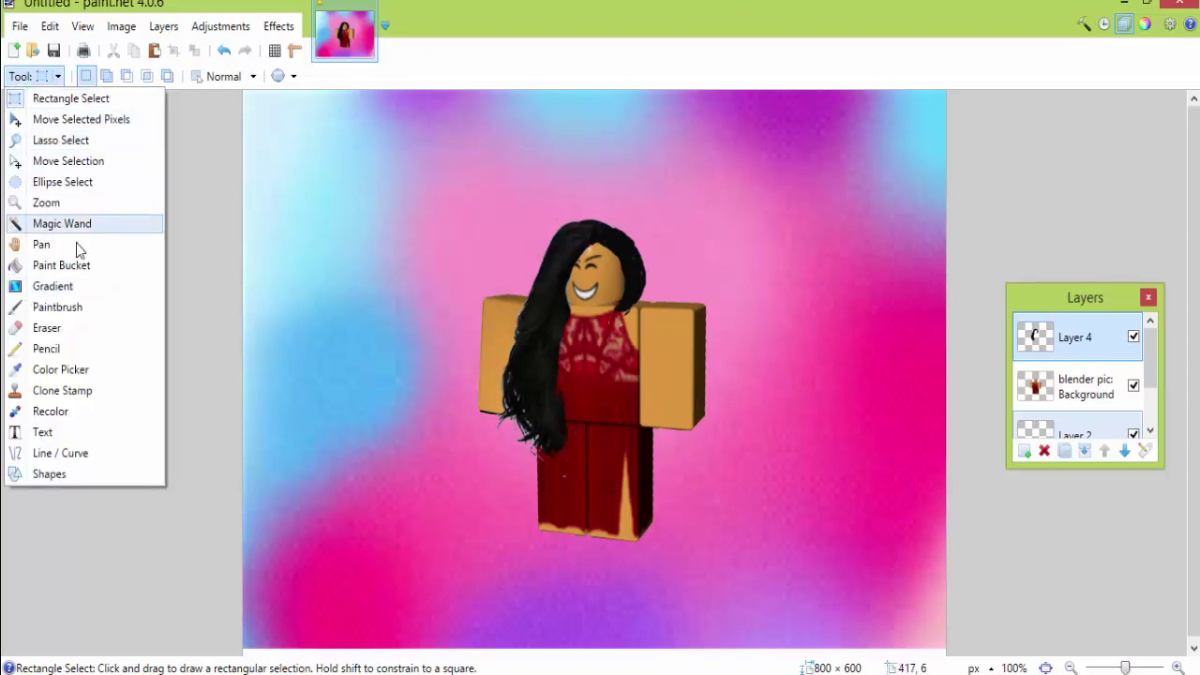
pyautogui.click(66, 434)
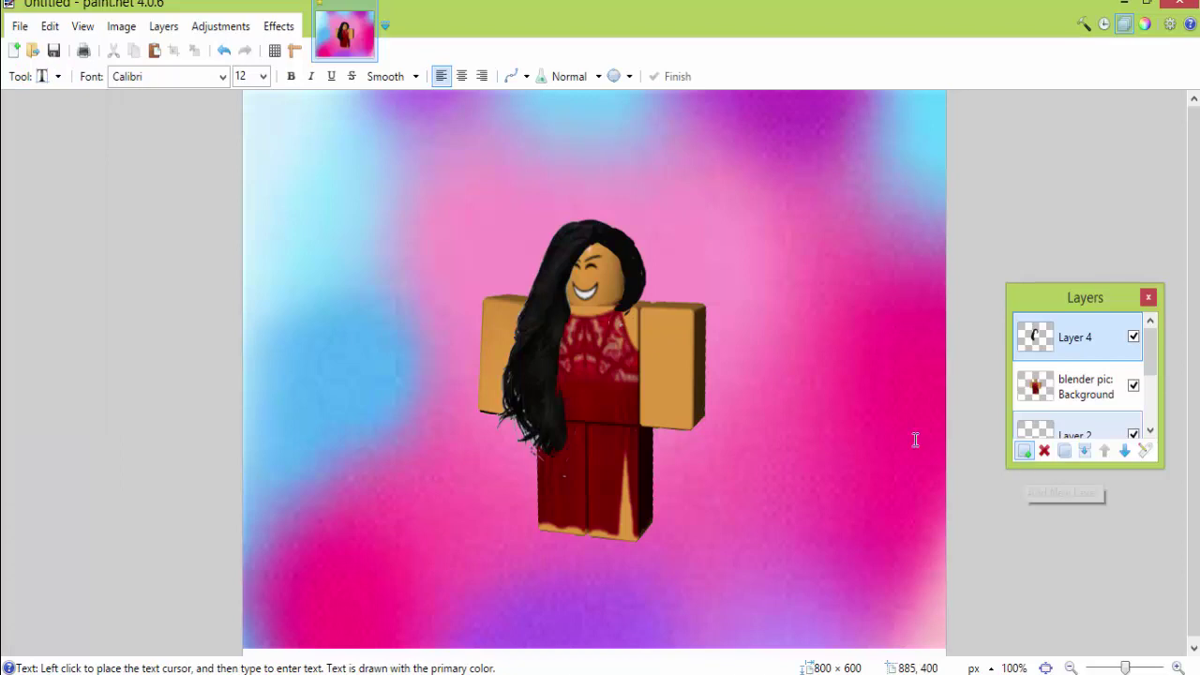
pyautogui.click(304, 355)
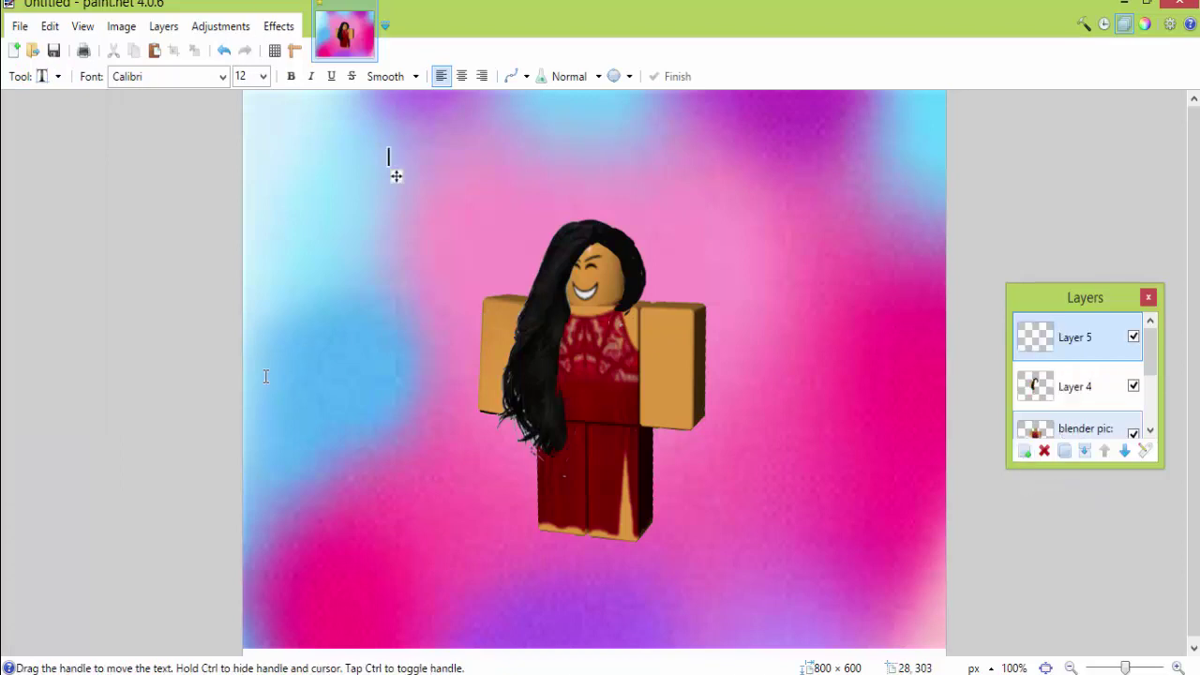
pyautogui.click(264, 75)
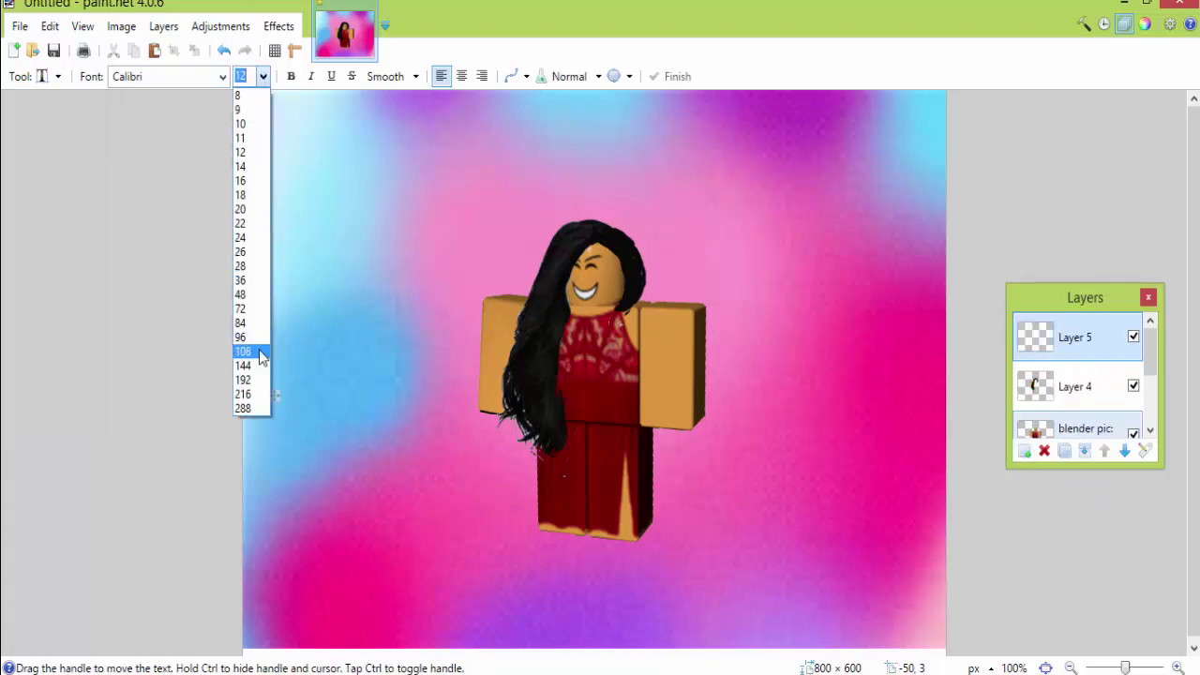
pyautogui.click(245, 351)
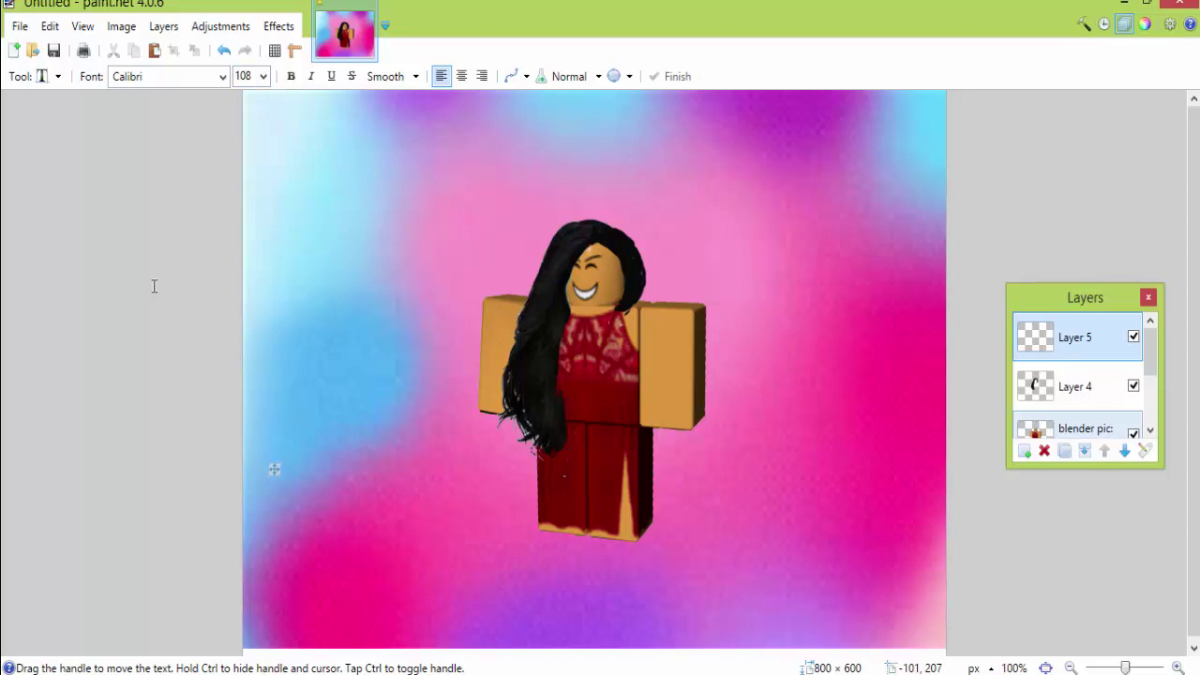
pyautogui.write('Juliana')
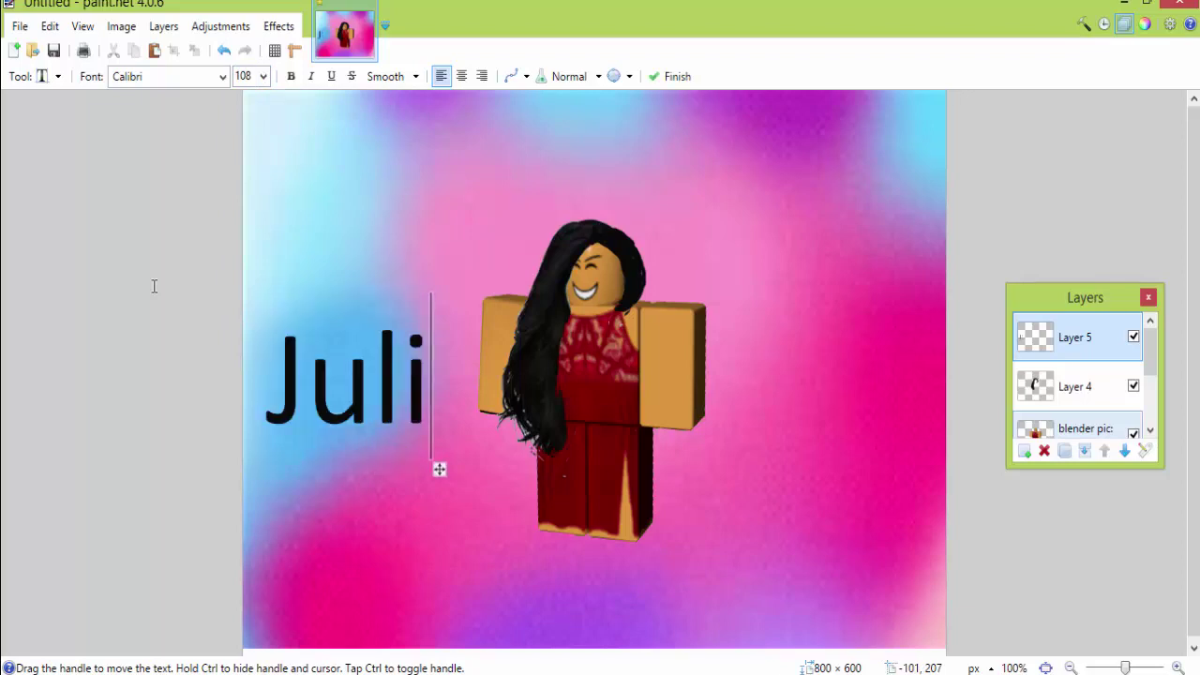
pyautogui.press('BackSpace')
pyautogui.press('BackSpace')
pyautogui.press('BackSpace')
pyautogui.press('BackSpace')
pyautogui.press('BackSpace')
pyautogui.press('BackSpace')
pyautogui.press('BackSpace')
# - Write "100" on each side of the character at arm height
pyautogui.write('100')
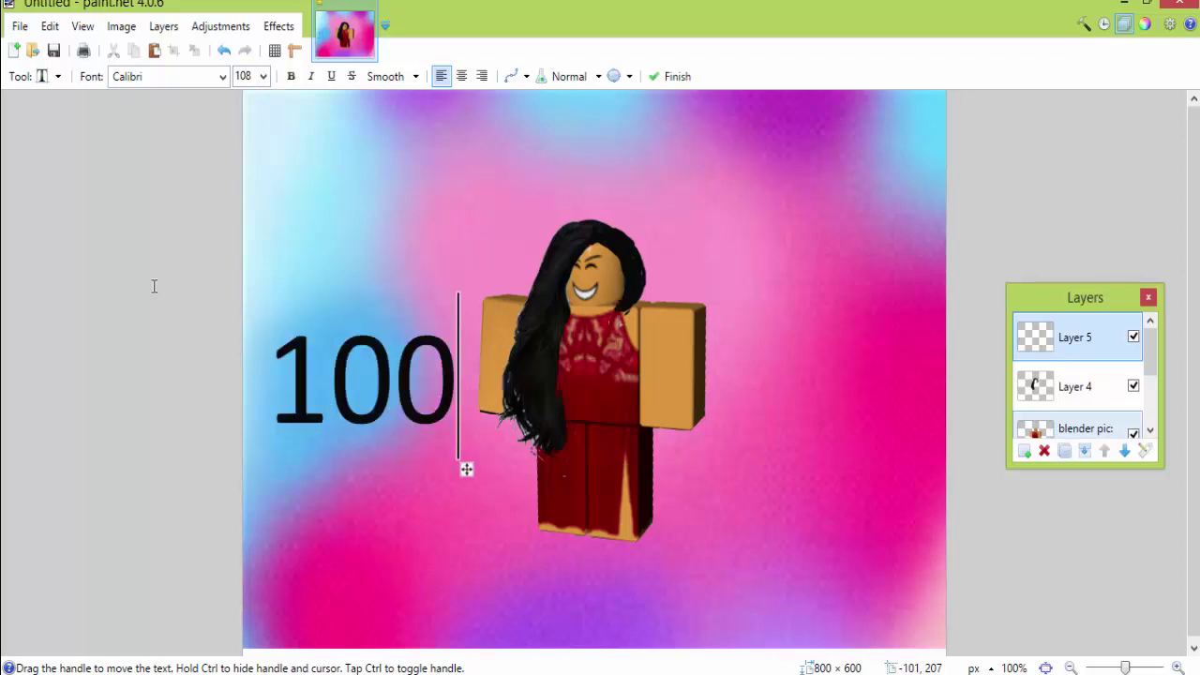
pyautogui.write('100')
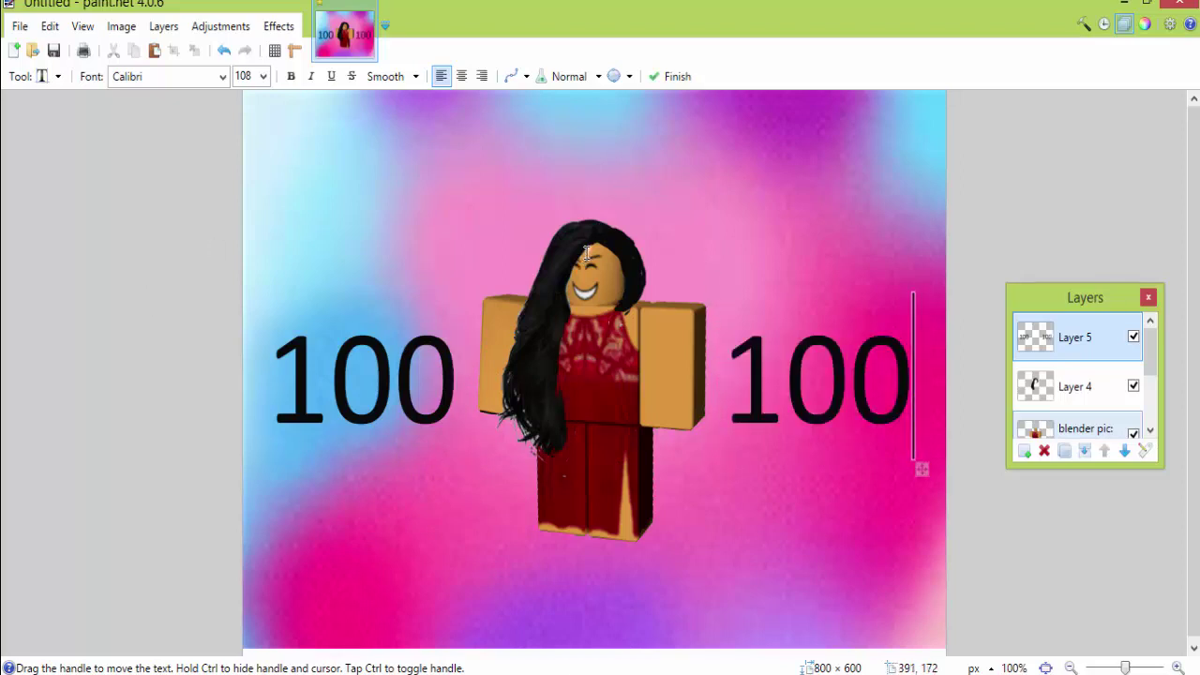
# - Write "hello" above the character's head in the JustColesCursive font at size 18
pyautogui.click(568, 159)
pyautogui.click(534, 166)
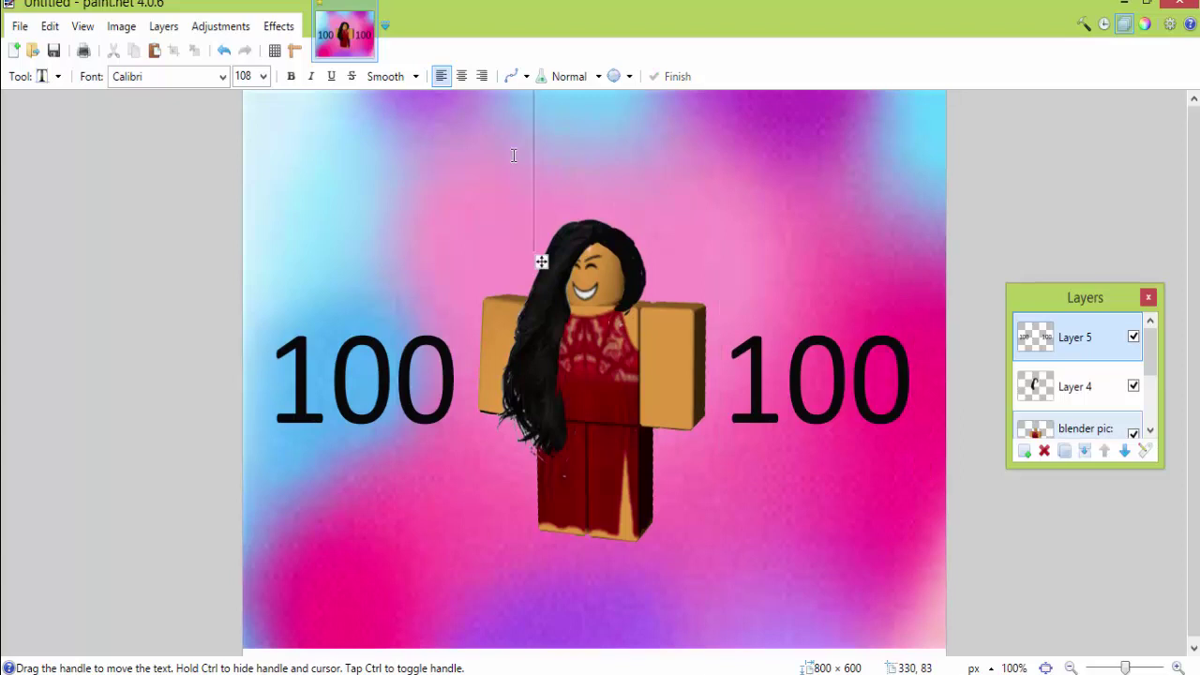
pyautogui.click(222, 76)
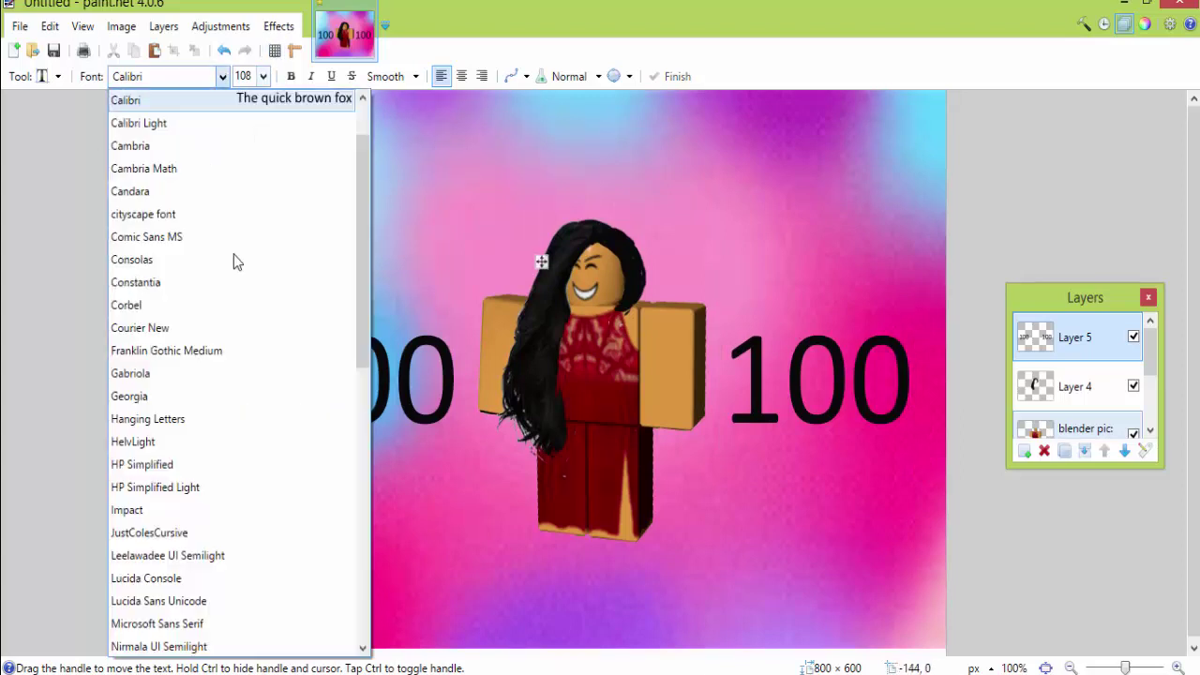
pyautogui.click(188, 455)
pyautogui.click(263, 79)
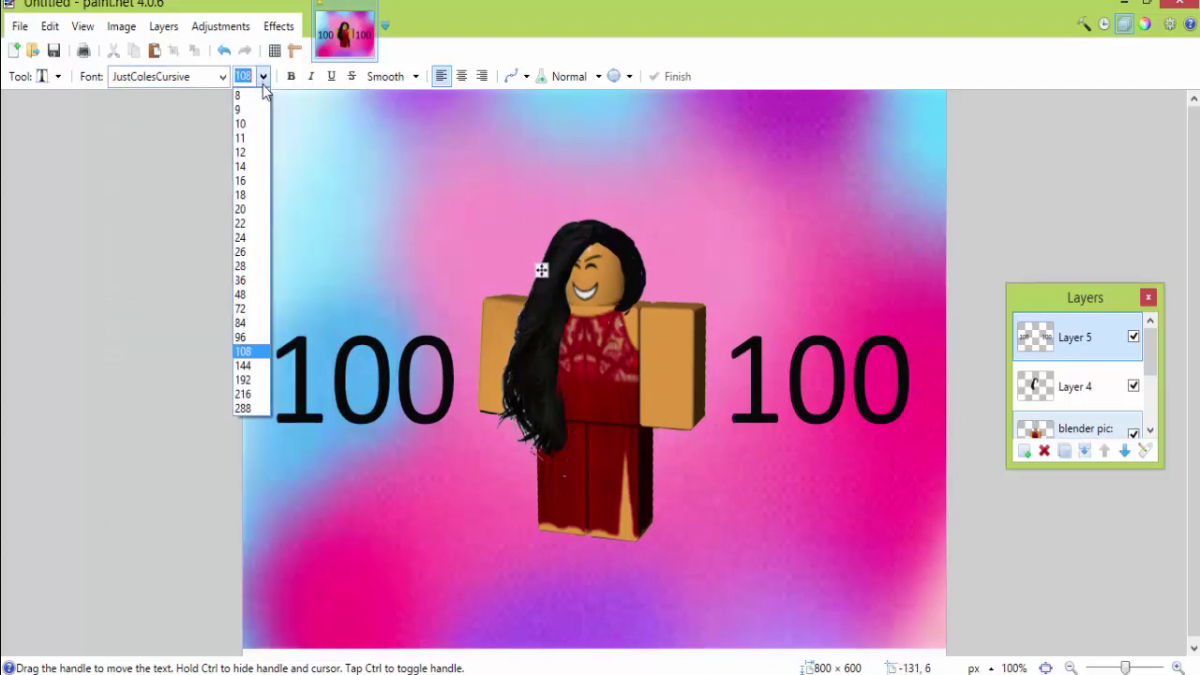
pyautogui.click(251, 193)
pyautogui.write('18')
pyautogui.press('Return')
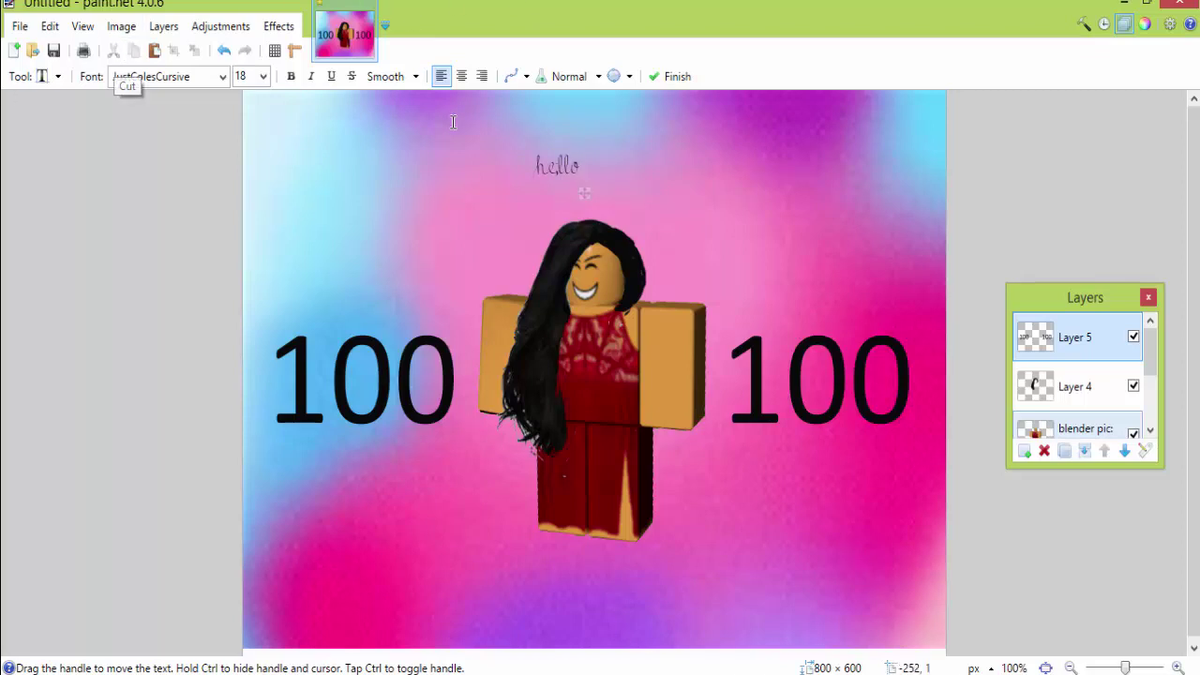
# - Set the font size of the "hello" text to 26
pyautogui.click(263, 76)
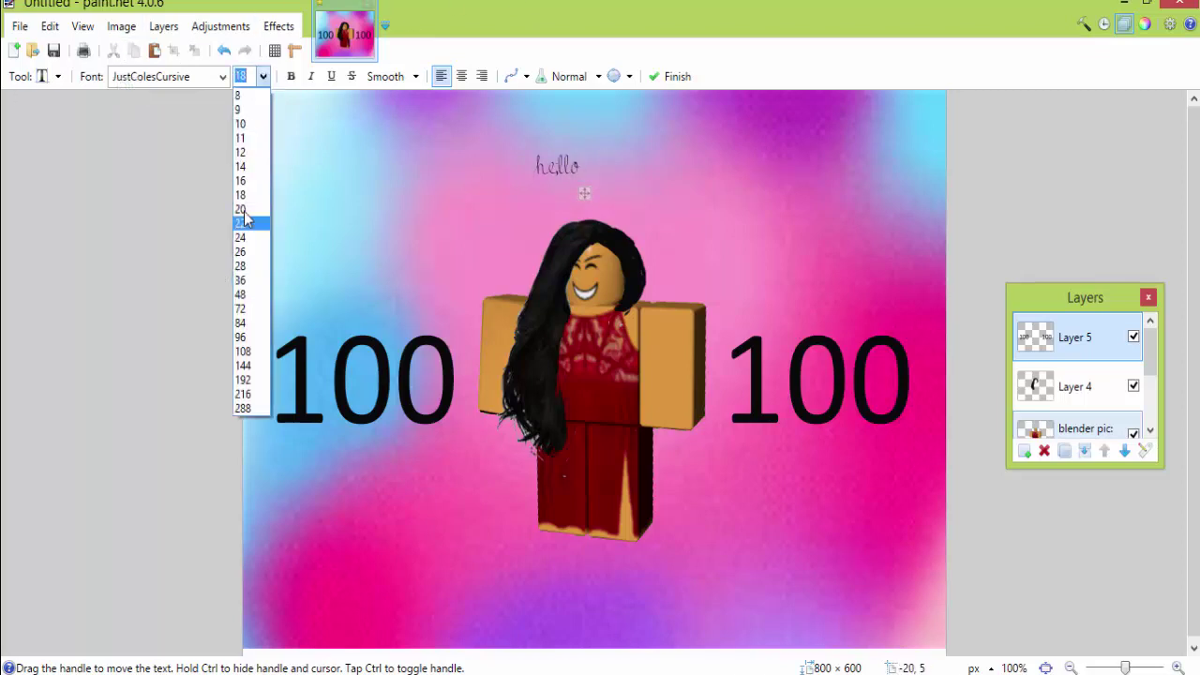
pyautogui.click(261, 192)
pyautogui.click(263, 76)
pyautogui.click(247, 254)
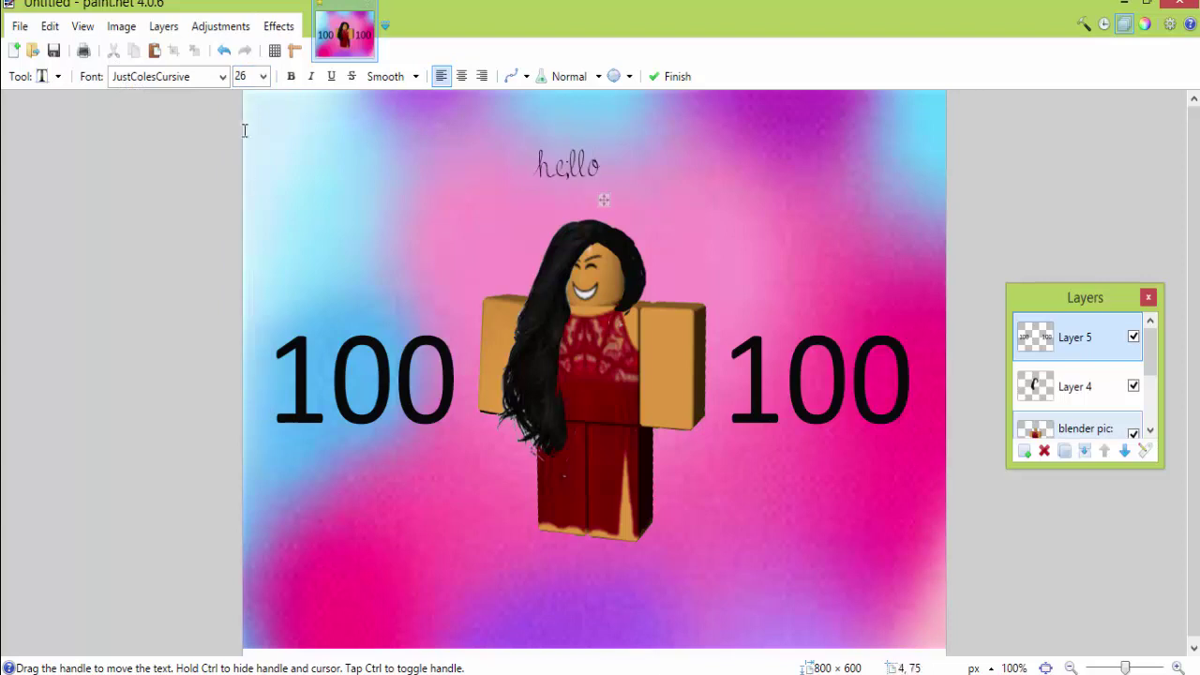
# - Insert leading spaces before "hello" to centre the word above the character's head
pyautogui.write('sa')
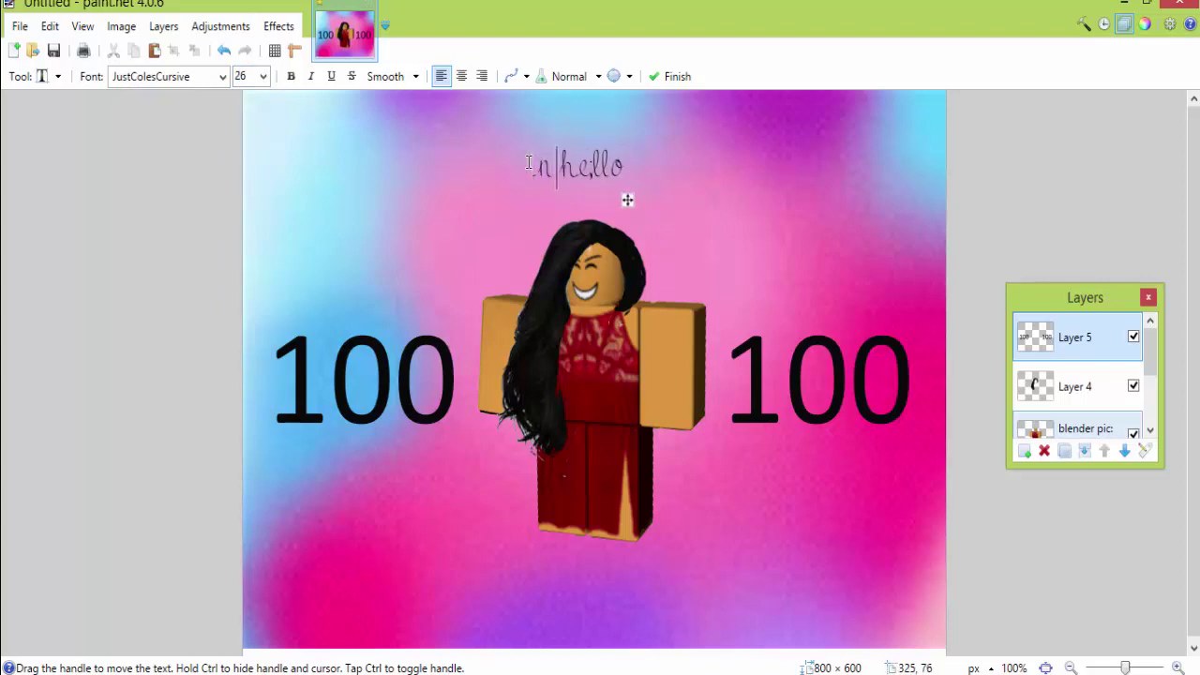
pyautogui.press('BackSpace')
pyautogui.press('BackSpace')
pyautogui.write('s')
pyautogui.press('BackSpace')
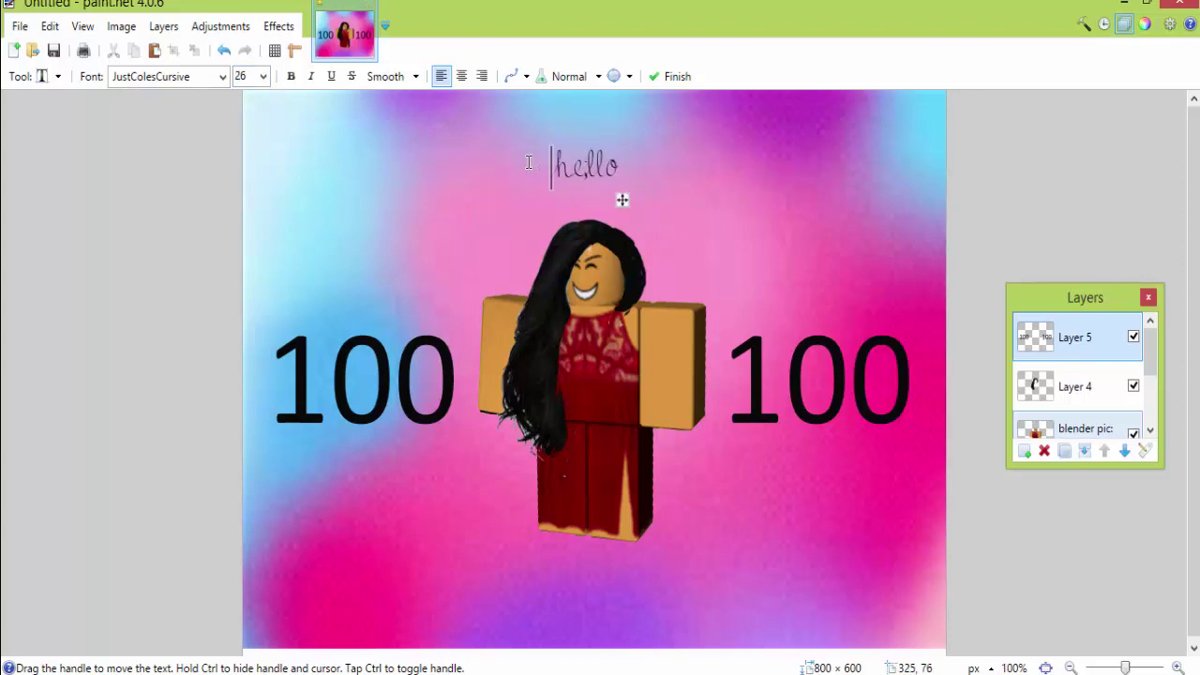
# - Save the picture in the Pictures folder as a PNG named "youtube random pic", accepting the save settings and flattening the layers
pyautogui.click(20, 27)
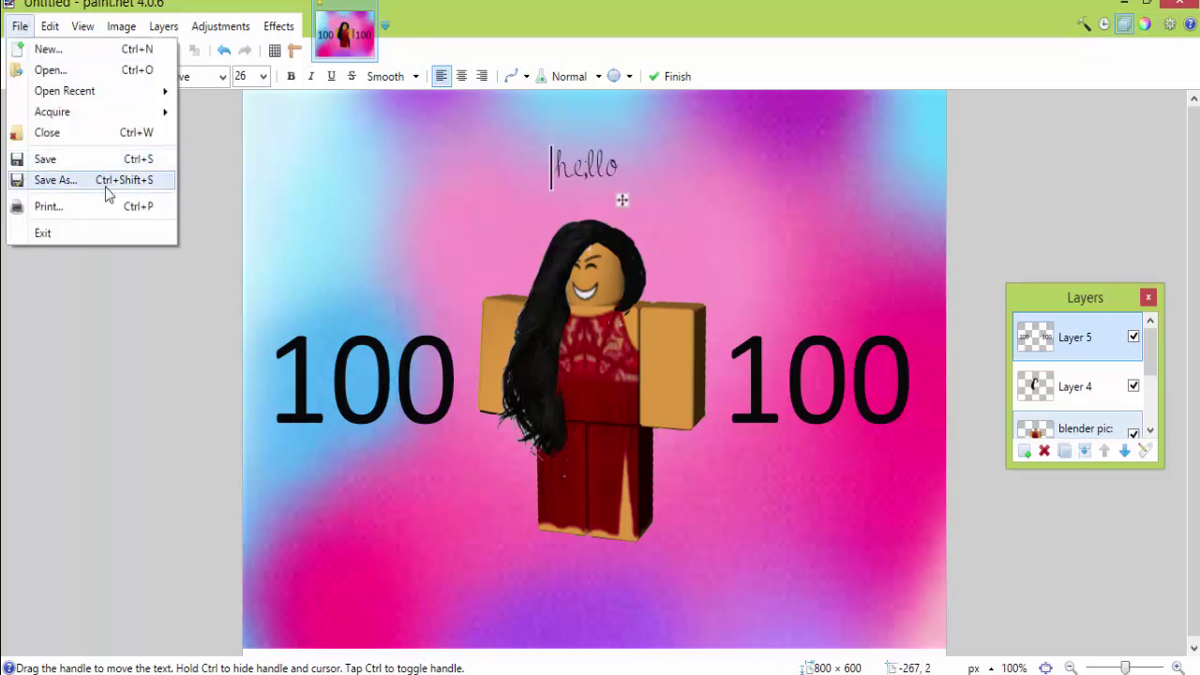
pyautogui.click(105, 184)
pyautogui.click(103, 302)
pyautogui.click(234, 440)
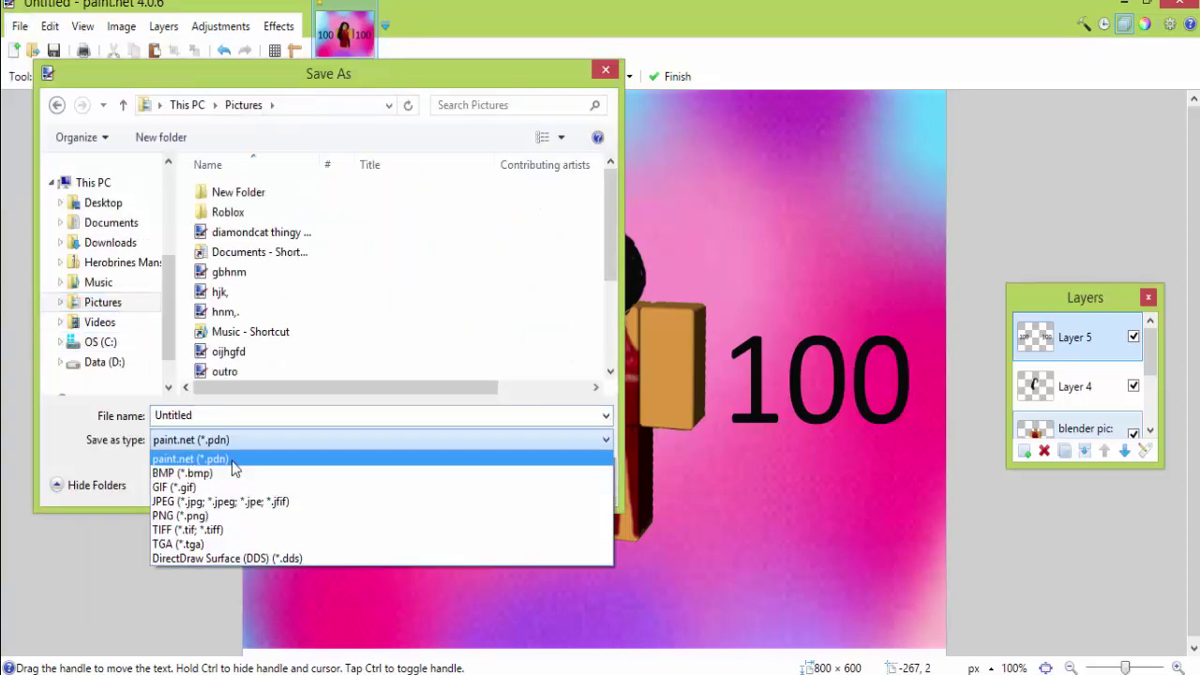
pyautogui.click(225, 517)
pyautogui.doubleClick(174, 415)
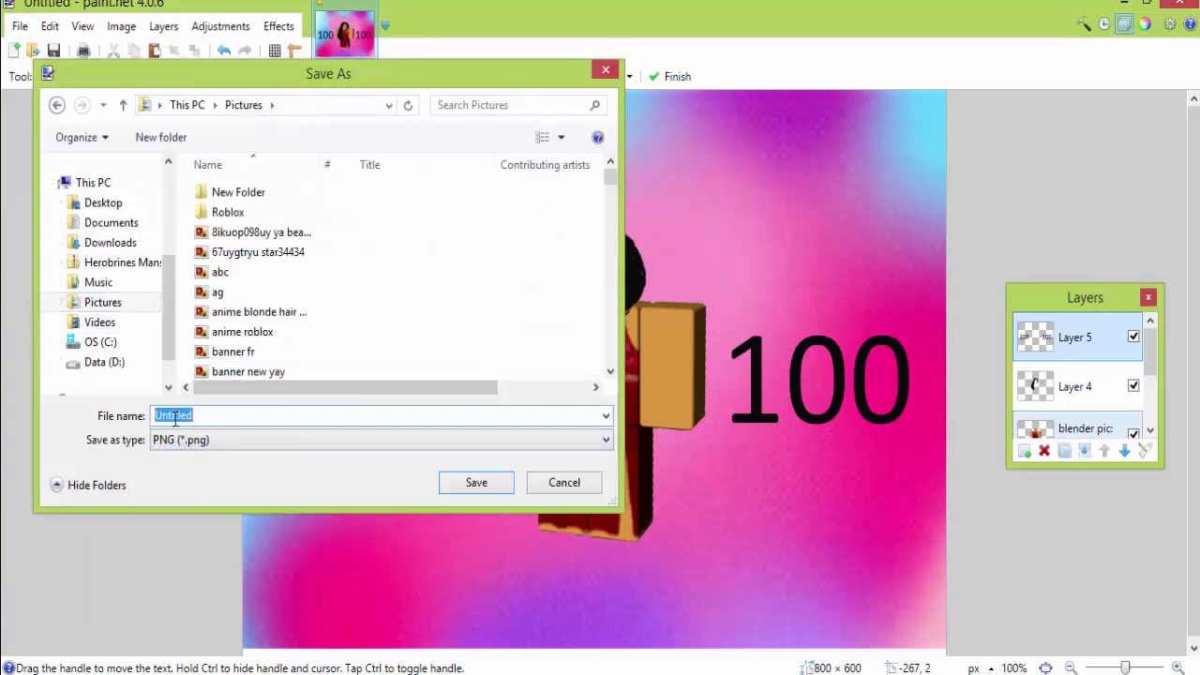
pyautogui.write('youtube rancom pic')
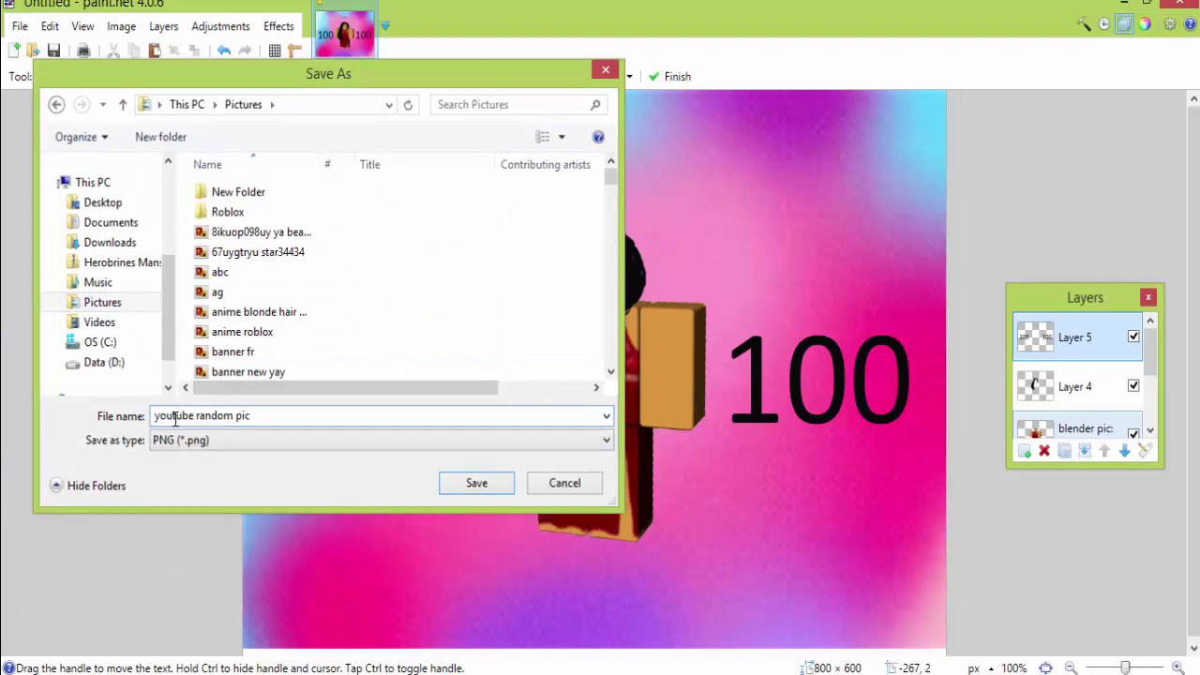
pyautogui.press('Return')
pyautogui.press('Return')
pyautogui.press('Return')
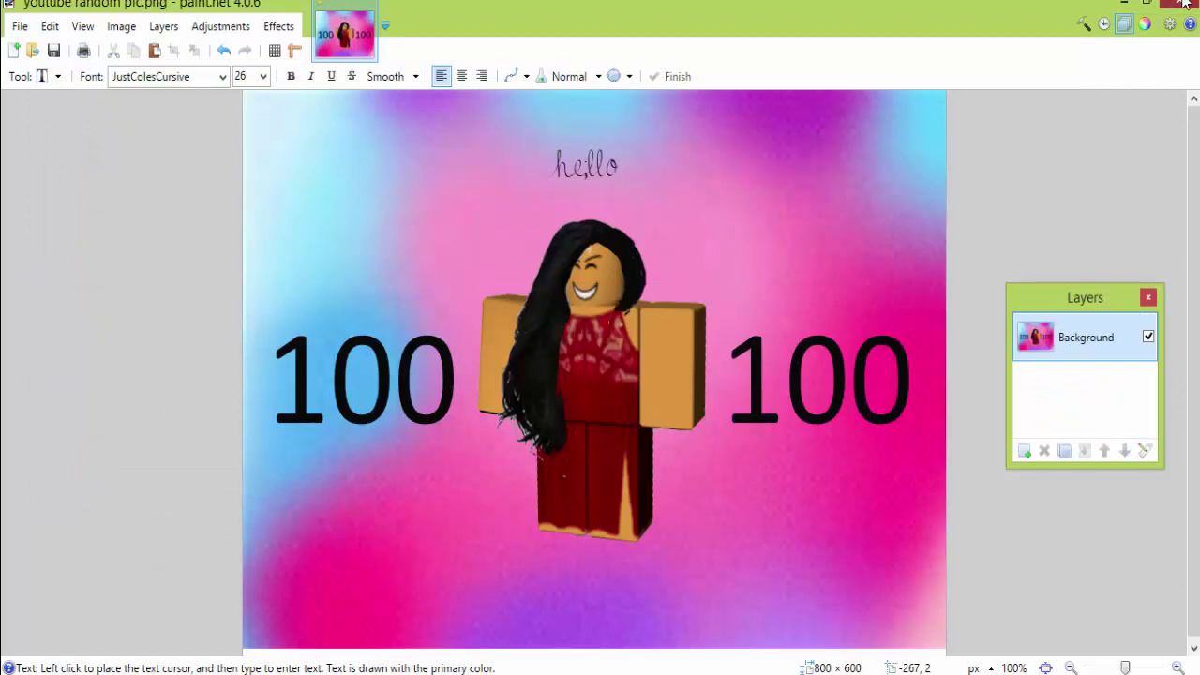
# - Minimize paint.net and show the iiGalaxy Gaming YouTube channel in the browser
pyautogui.click(1124, 4)
pyautogui.click(907, 30)
pyautogui.click(437, 32)
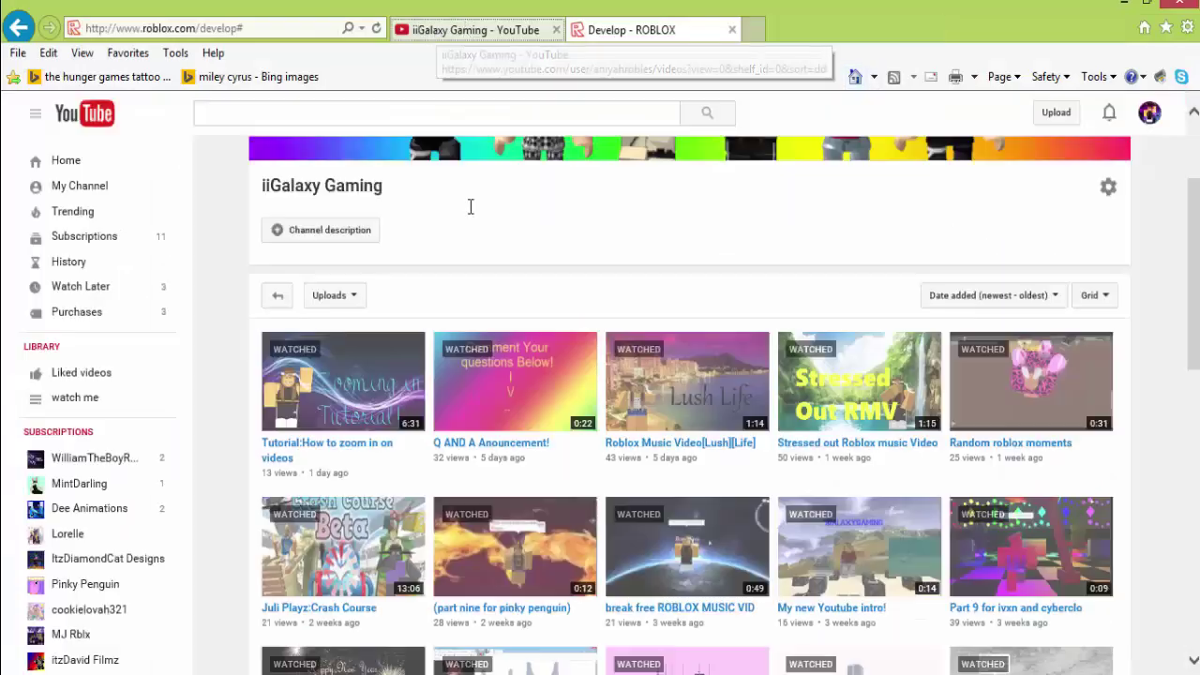